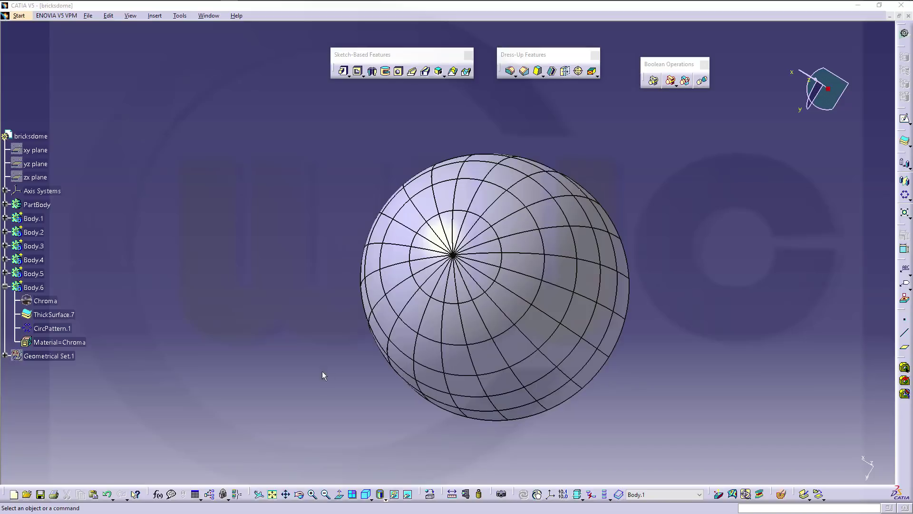
{"action": "middle_click_drag", "start_coordinate": [321, 372], "coordinate": [626, 297]}
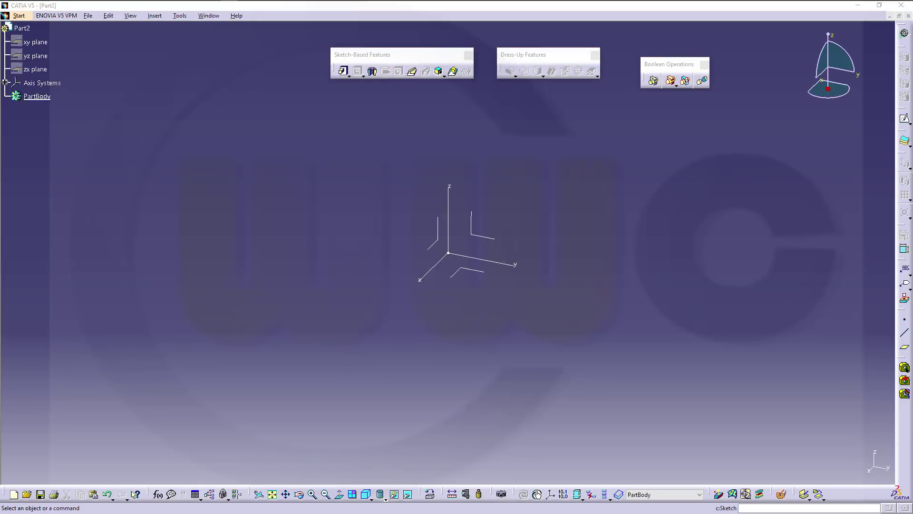
Create a positioned sketch on the absolute axis system's XY plane with H and V swapped and V reversed, and hide the sketch axes.
{"action": "left_click", "coordinate": [910, 124]}
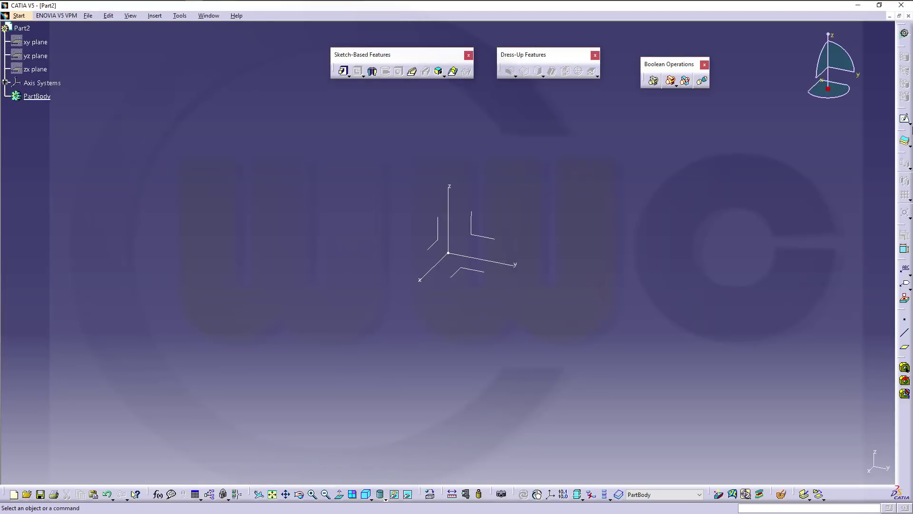
{"action": "left_click", "coordinate": [910, 124]}
{"action": "left_click", "coordinate": [905, 133]}
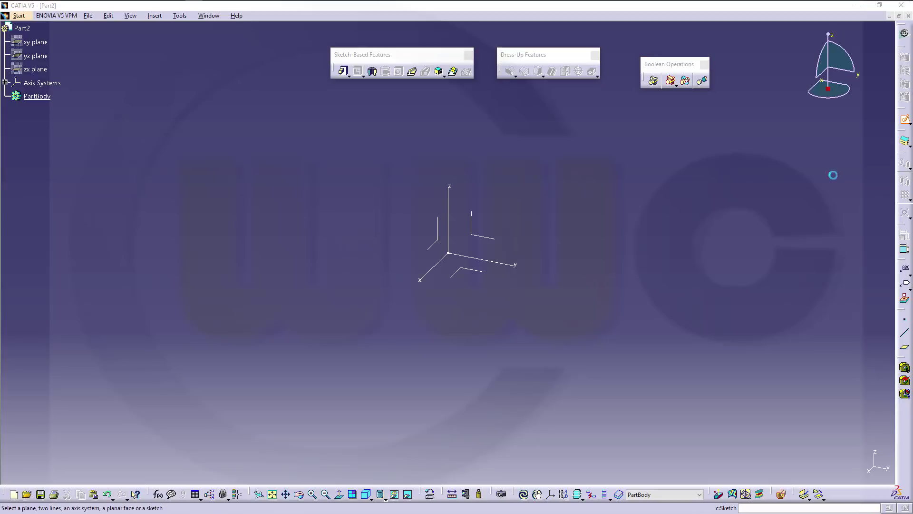
{"action": "left_click", "coordinate": [469, 272]}
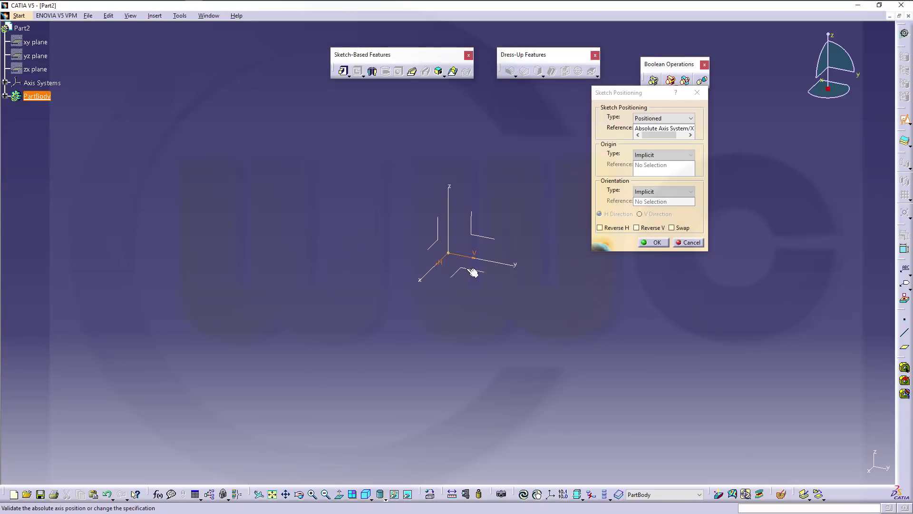
{"action": "left_click", "coordinate": [681, 228]}
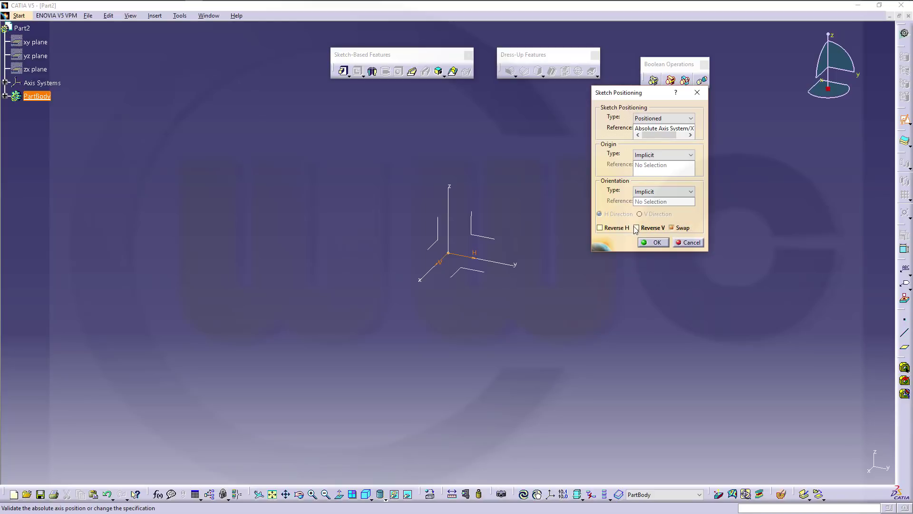
{"action": "left_click", "coordinate": [653, 242]}
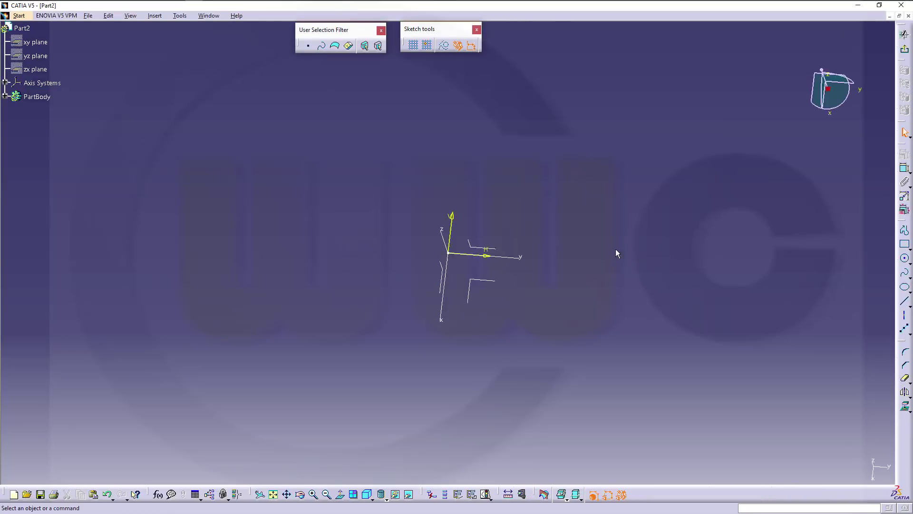
{"action": "left_click_drag", "start_coordinate": [423, 204], "coordinate": [508, 264]}
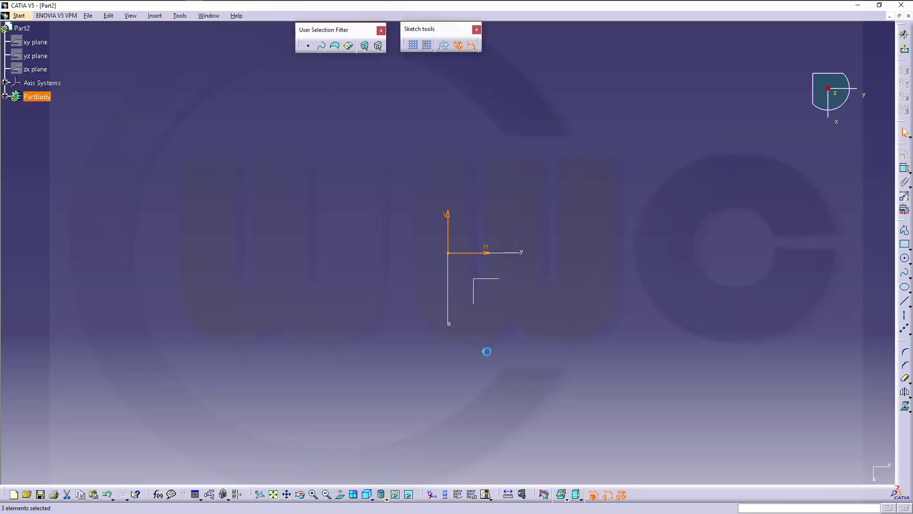
{"action": "left_click", "coordinate": [557, 339]}
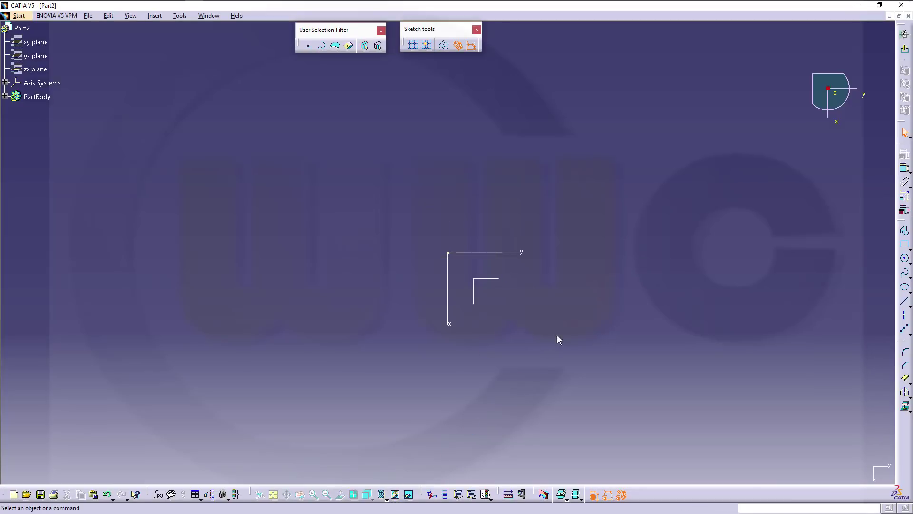
Sketch a circle and dimension its diameter to 200 mm.
{"action": "left_click", "coordinate": [906, 260]}
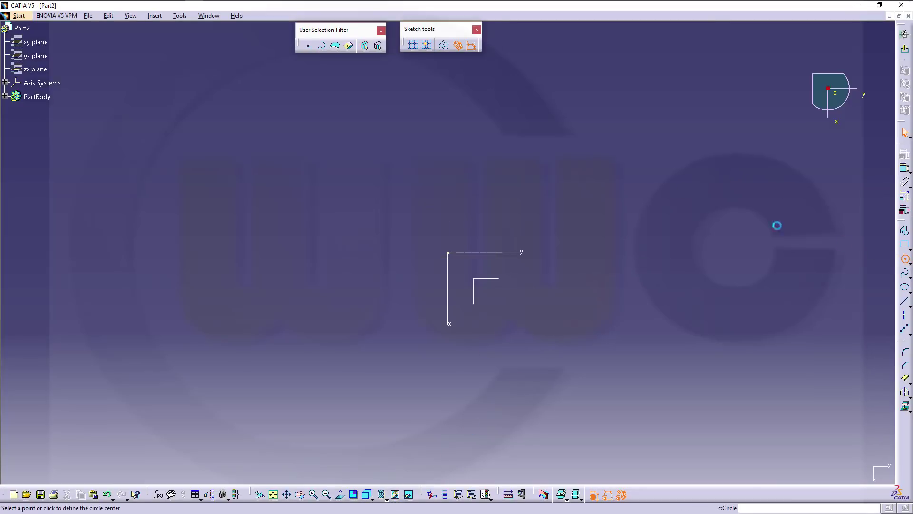
{"action": "left_click", "coordinate": [478, 198]}
{"action": "left_click", "coordinate": [593, 211]}
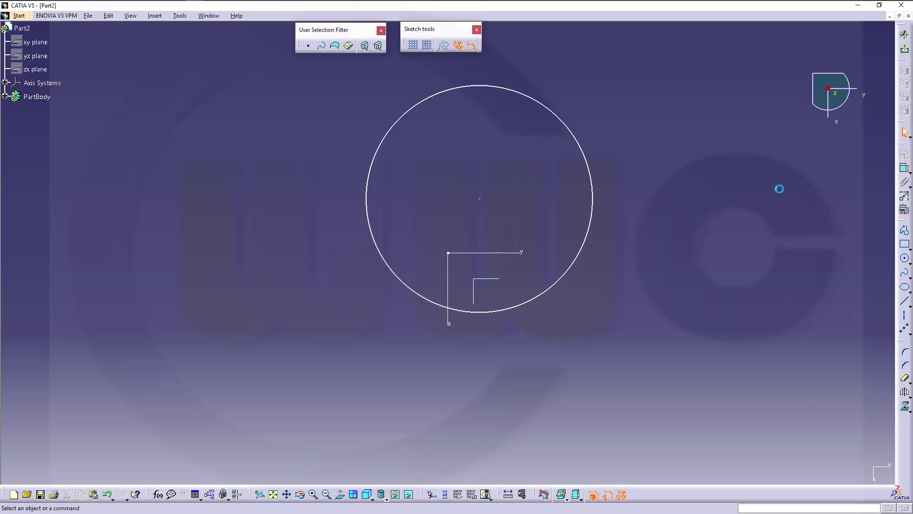
{"action": "left_click", "coordinate": [904, 168]}
{"action": "left_click", "coordinate": [593, 230]}
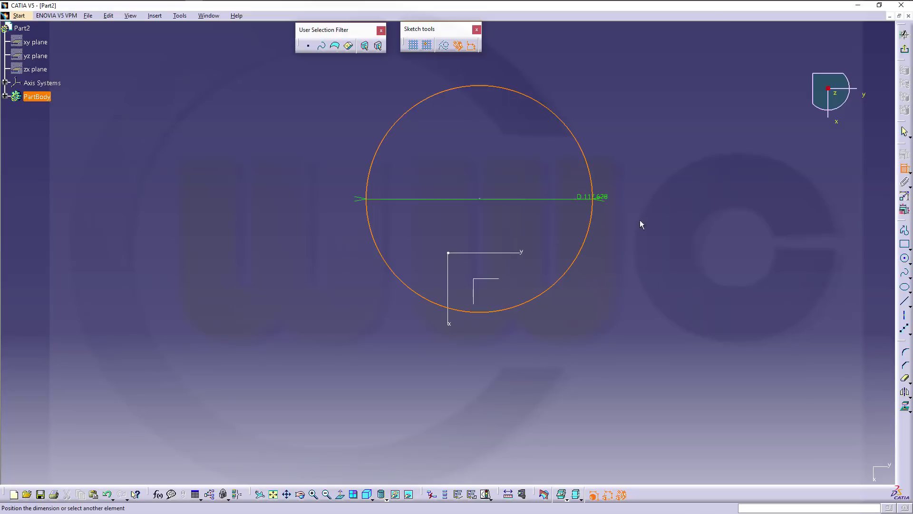
{"action": "left_click", "coordinate": [658, 213]}
{"action": "double_click", "coordinate": [658, 214]}
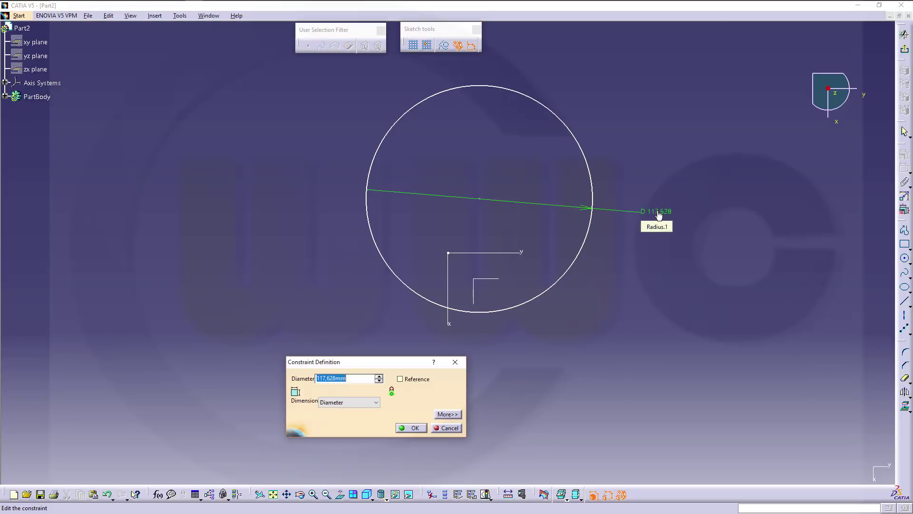
{"action": "type", "text": "200"}
{"action": "key", "text": "Return"}
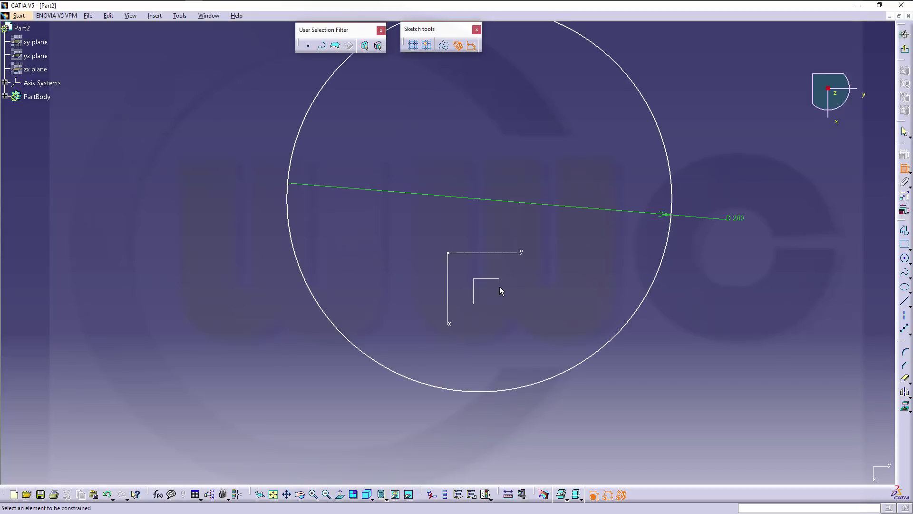
Make the circle's centre coincident with the y and x axes, and exit the sketch.
{"action": "left_click", "coordinate": [480, 199]}
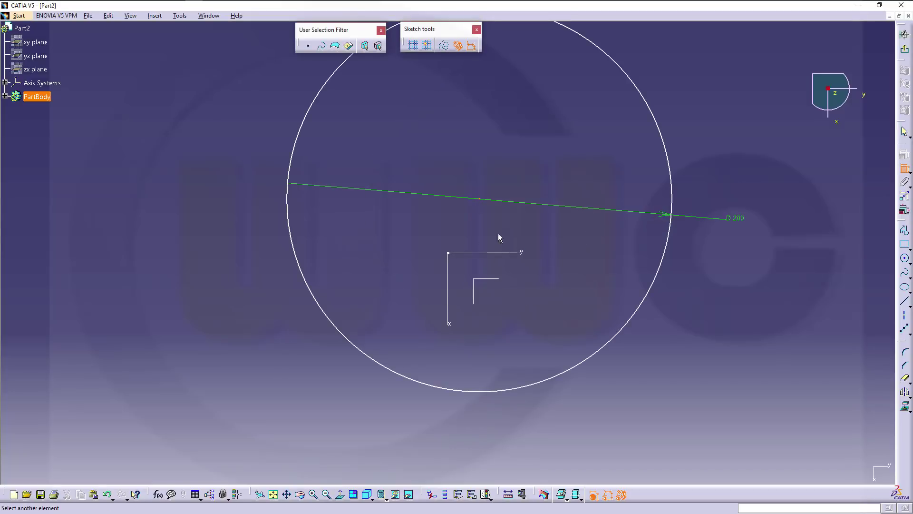
{"action": "left_click", "coordinate": [527, 253]}
{"action": "right_click", "coordinate": [570, 251]}
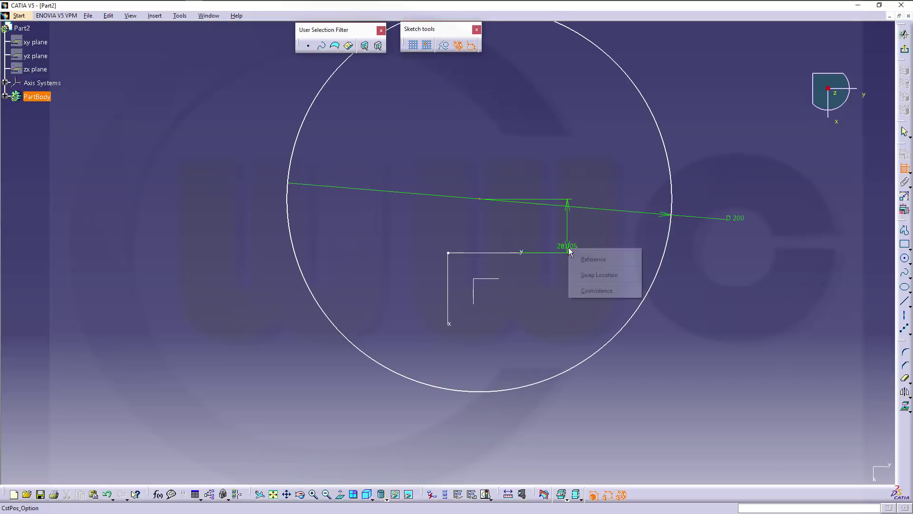
{"action": "left_click", "coordinate": [597, 290]}
{"action": "left_click", "coordinate": [449, 323]}
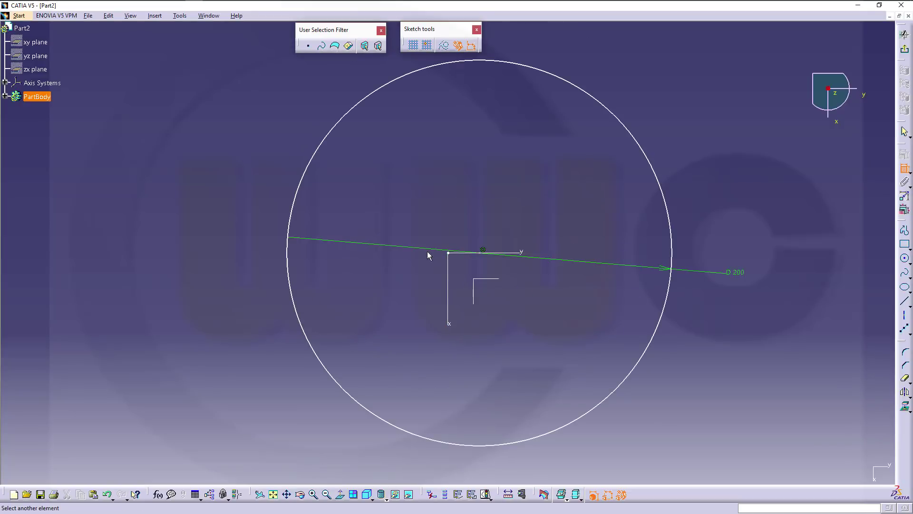
{"action": "left_click", "coordinate": [483, 250]}
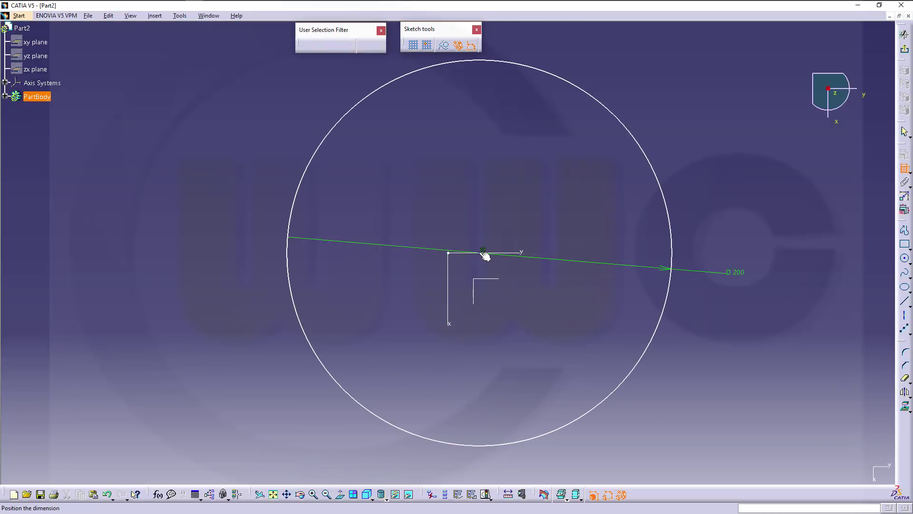
{"action": "right_click", "coordinate": [534, 196]}
{"action": "left_click", "coordinate": [563, 242]}
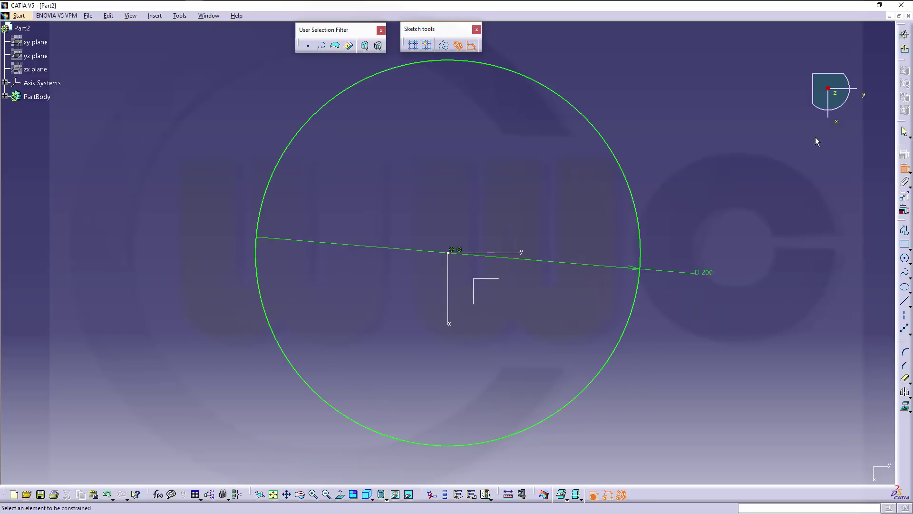
{"action": "left_click", "coordinate": [904, 49]}
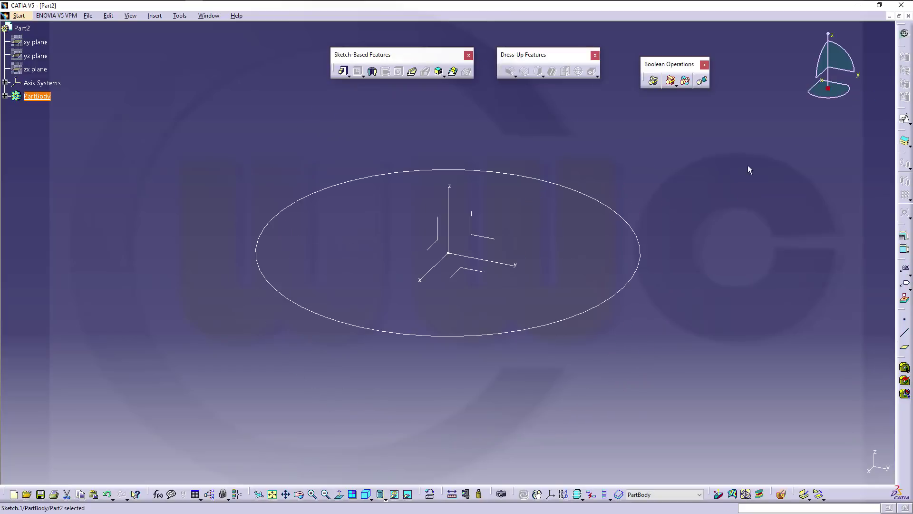
In Generative Shape Design, extrude the circle sketch as a surface with limit 1 at 0 mm and limit 2 at 50 mm.
{"action": "left_click", "coordinate": [904, 33]}
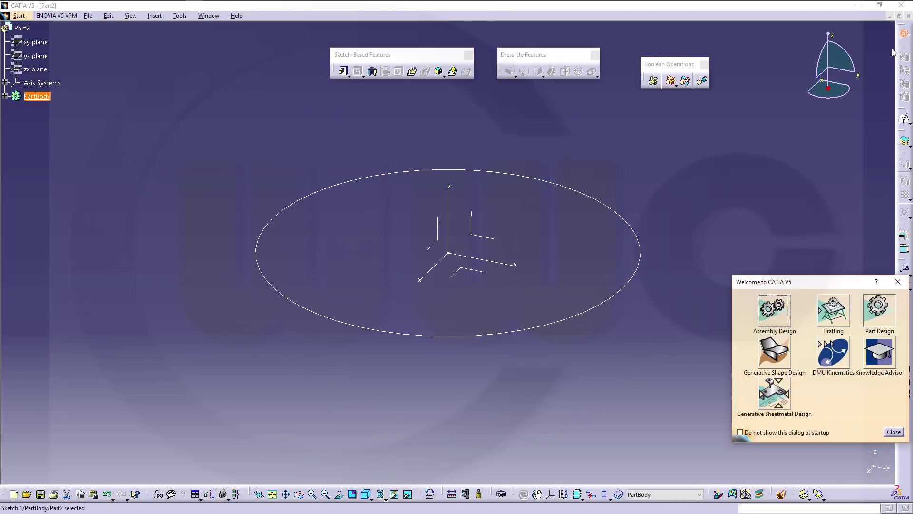
{"action": "left_click", "coordinate": [774, 352]}
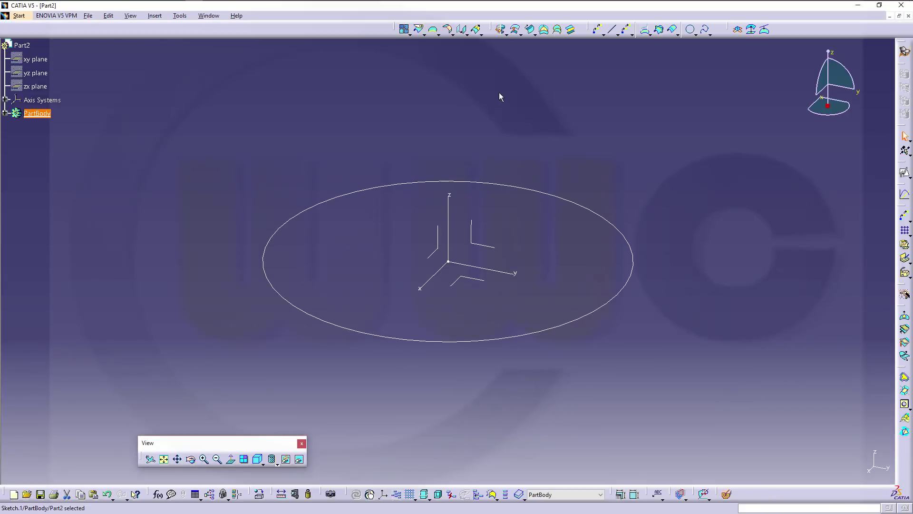
{"action": "left_click", "coordinate": [506, 34]}
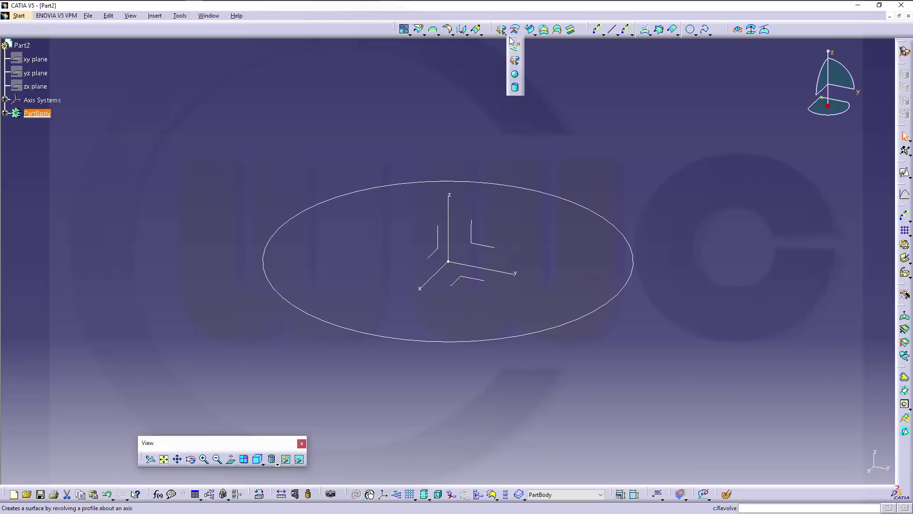
{"action": "left_click", "coordinate": [518, 47]}
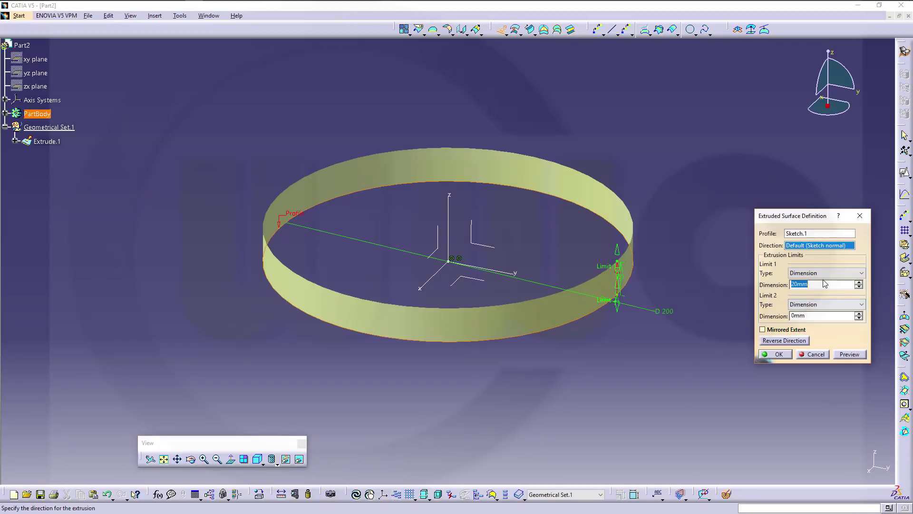
{"action": "type", "text": "0"}
{"action": "left_click", "coordinate": [811, 316]}
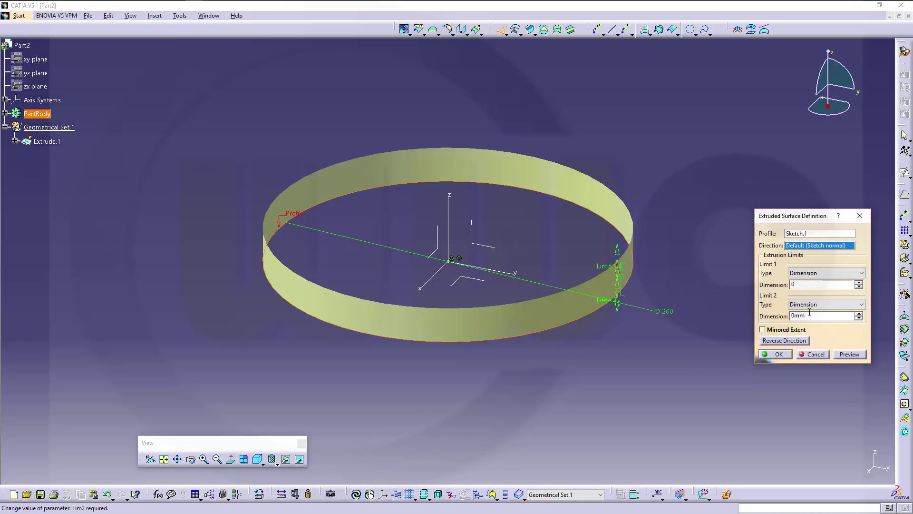
{"action": "type", "text": "50"}
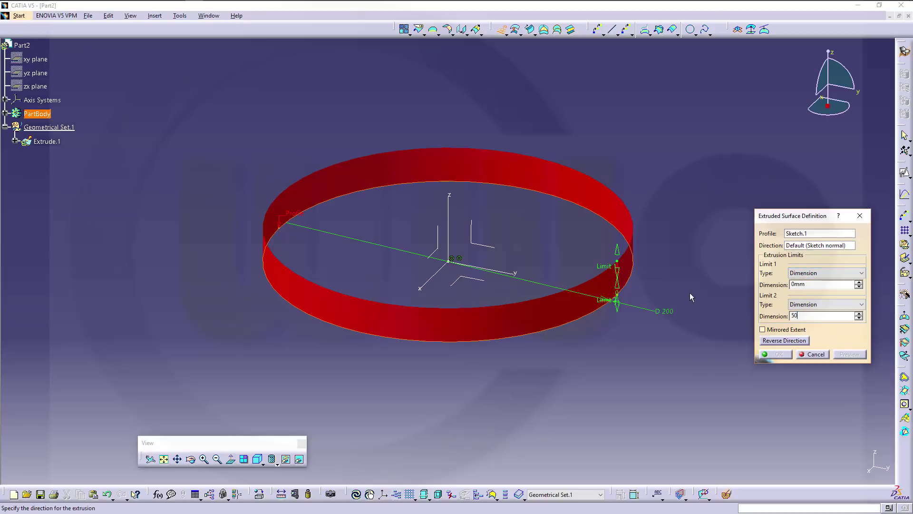
{"action": "key", "text": "Return"}
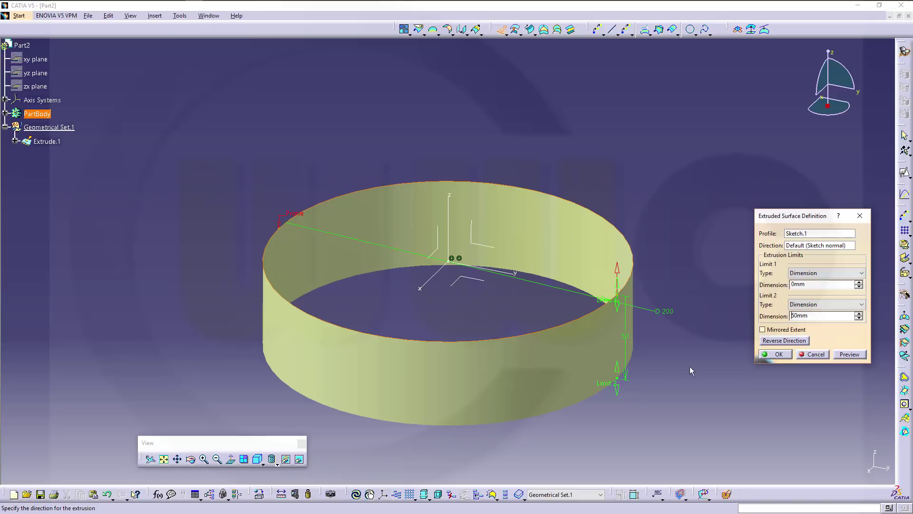
{"action": "left_click", "coordinate": [776, 354]}
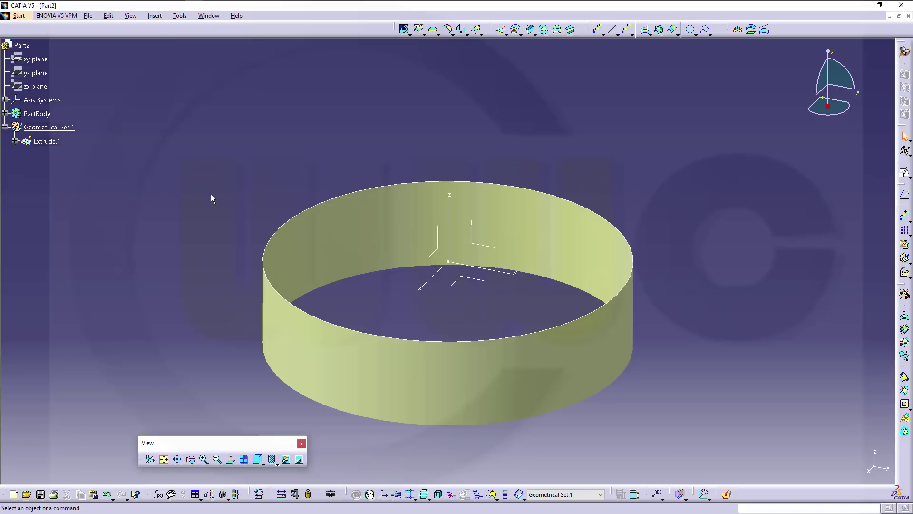
Expand Extrude.1 and PartBody in the tree and hide the circle's Sketch.1.
{"action": "left_click", "coordinate": [14, 141]}
{"action": "left_click", "coordinate": [6, 114]}
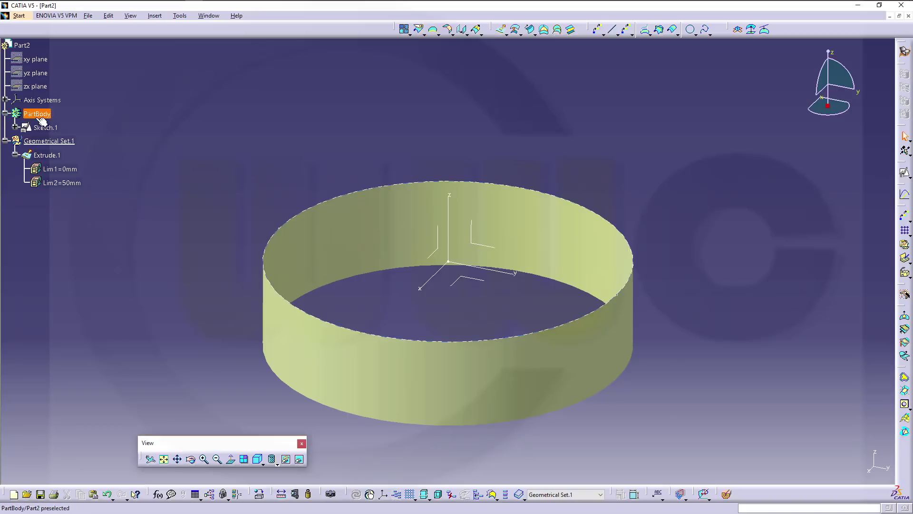
{"action": "right_click", "coordinate": [40, 128]}
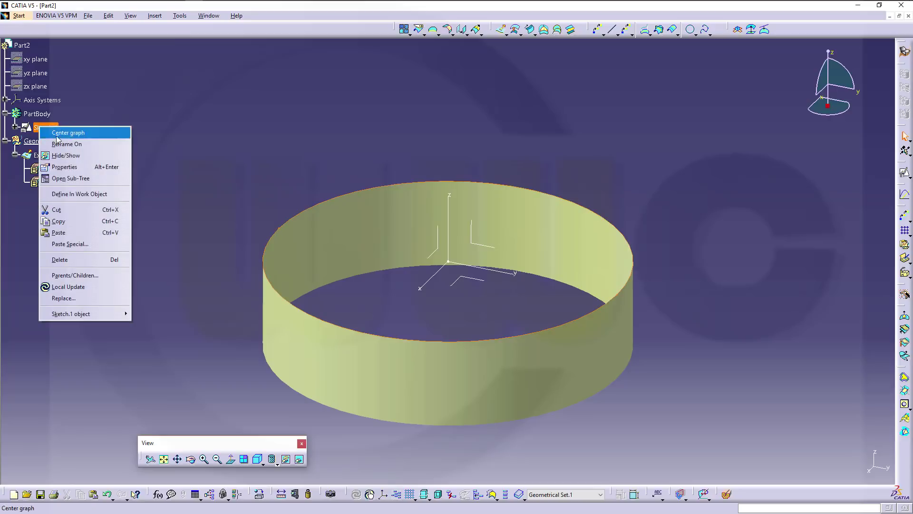
{"action": "left_click", "coordinate": [75, 156]}
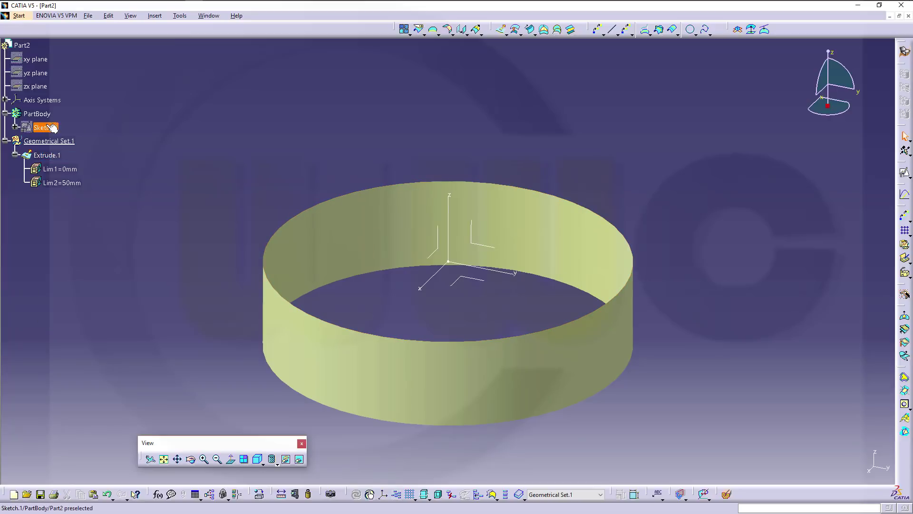
{"action": "left_click_drag", "start_coordinate": [46, 127], "coordinate": [52, 142]}
{"action": "left_click", "coordinate": [123, 124]}
{"action": "left_click", "coordinate": [87, 142]}
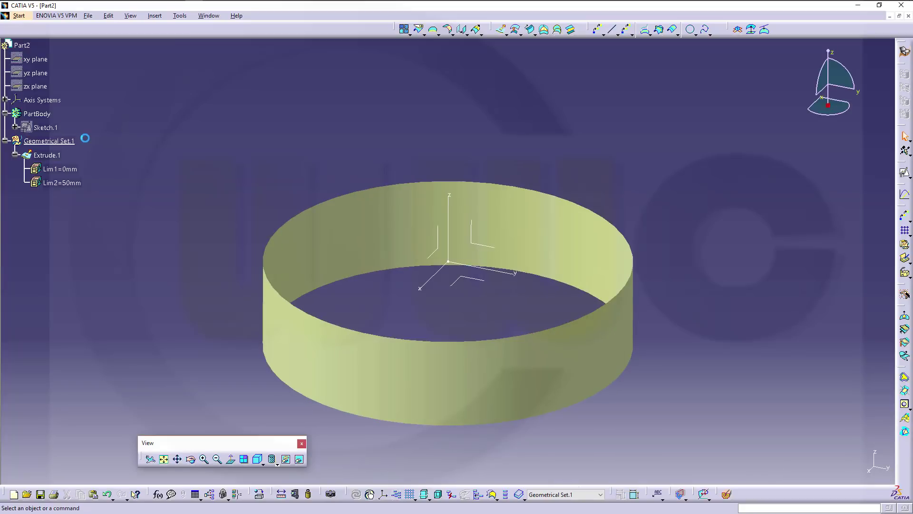
Move Sketch.1 from PartBody to the last position in Geometrical Set.1, and collapse Extrude.1 in the tree.
{"action": "left_click", "coordinate": [50, 128]}
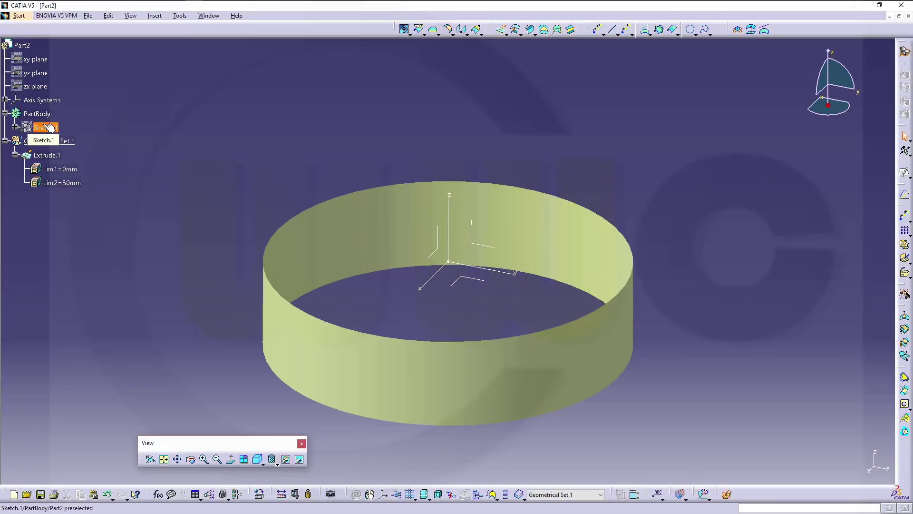
{"action": "right_click", "coordinate": [45, 126]}
{"action": "mouse_move", "coordinate": [93, 314]}
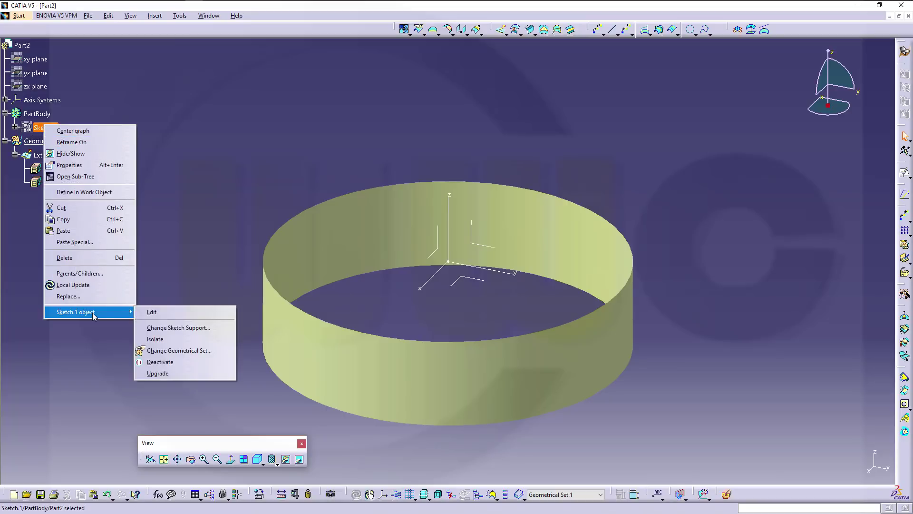
{"action": "left_click", "coordinate": [164, 351]}
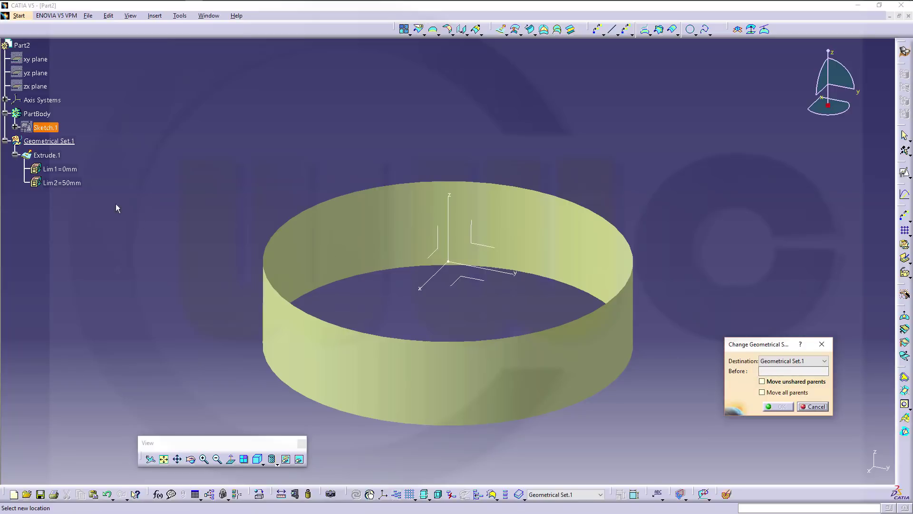
{"action": "left_click", "coordinate": [56, 141]}
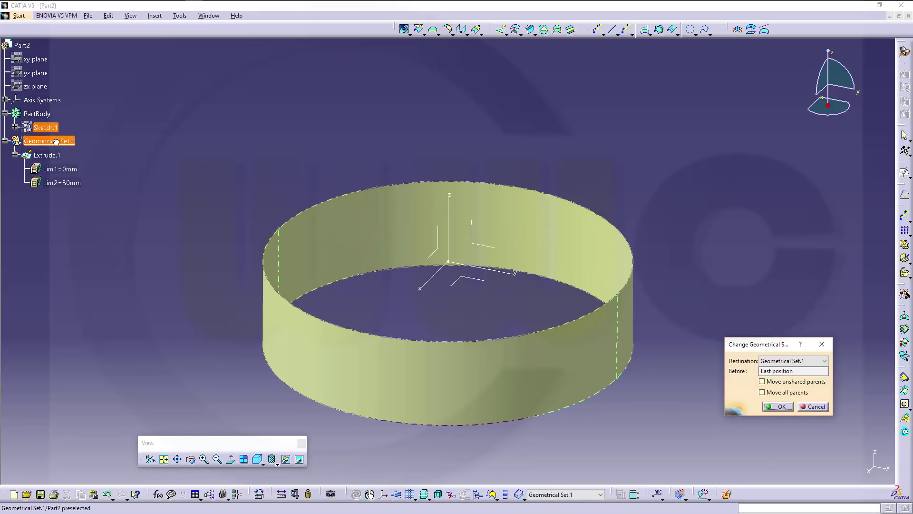
{"action": "left_click", "coordinate": [778, 407]}
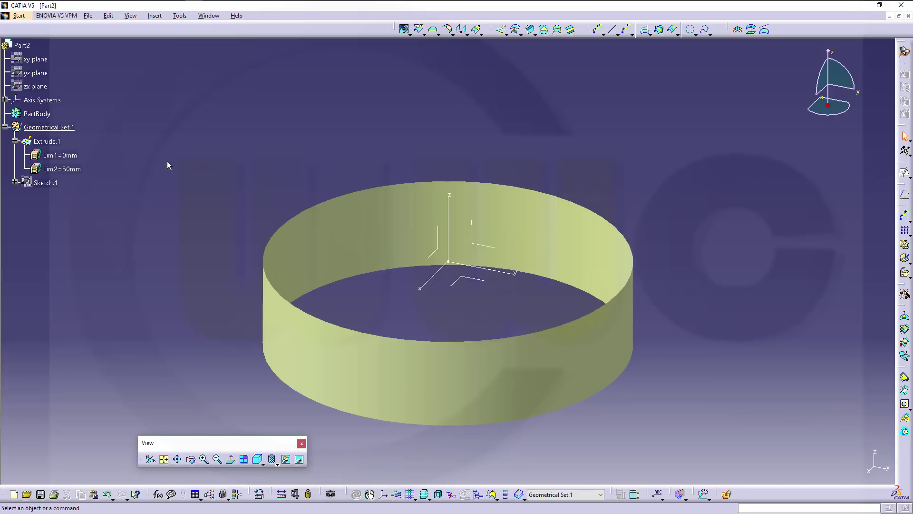
{"action": "left_click", "coordinate": [16, 142]}
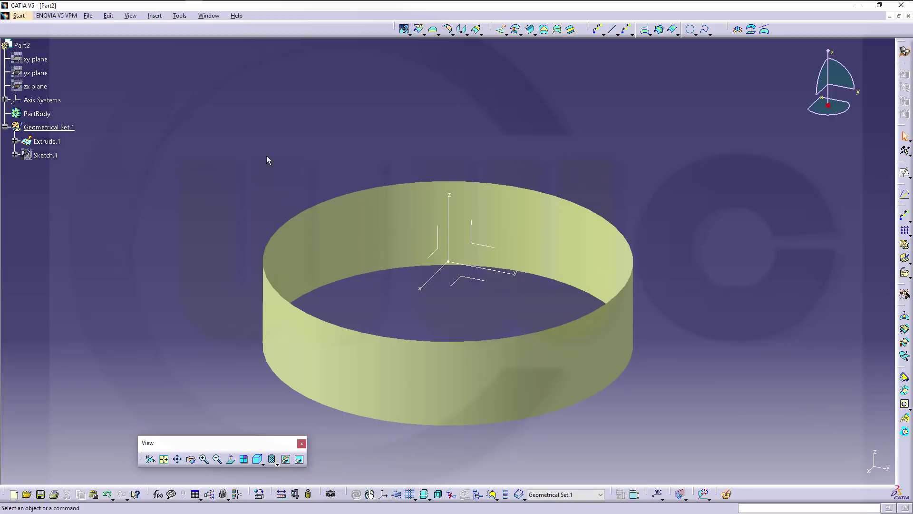
Create a Fill surface over the ring's upper circular edge, using Extrude.1 as support with tangent continuity.
{"action": "left_click", "coordinate": [544, 30]}
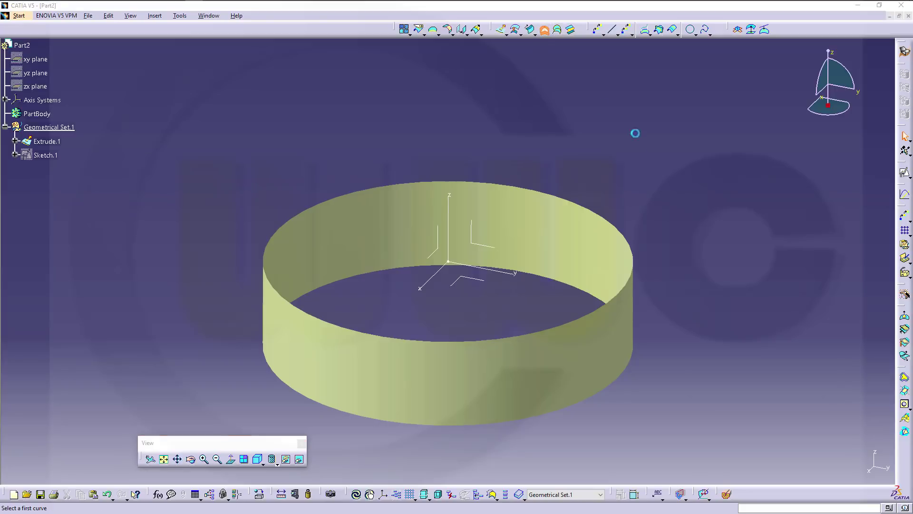
{"action": "left_click", "coordinate": [622, 223]}
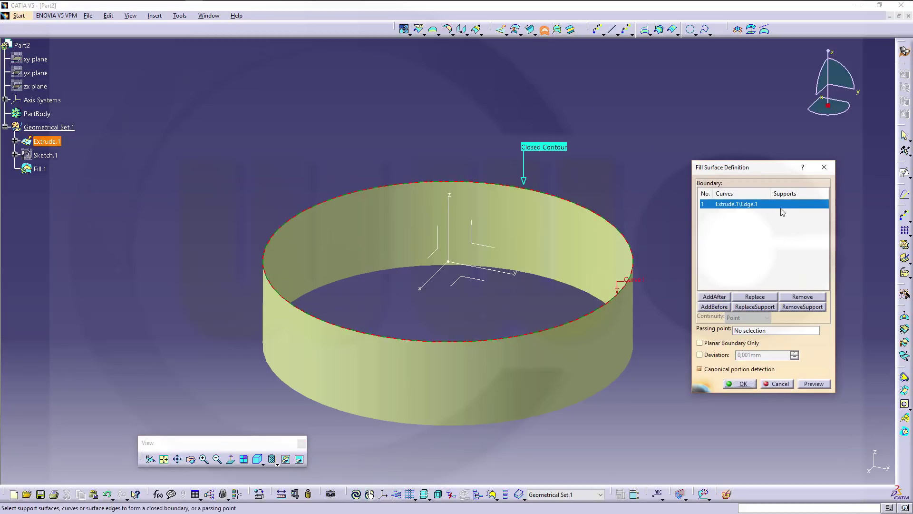
{"action": "left_click", "coordinate": [591, 360]}
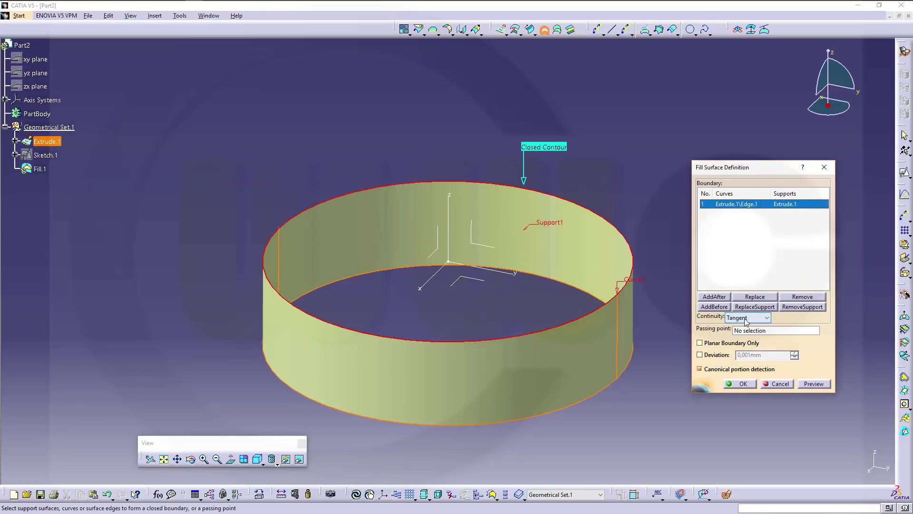
{"action": "left_click", "coordinate": [743, 385]}
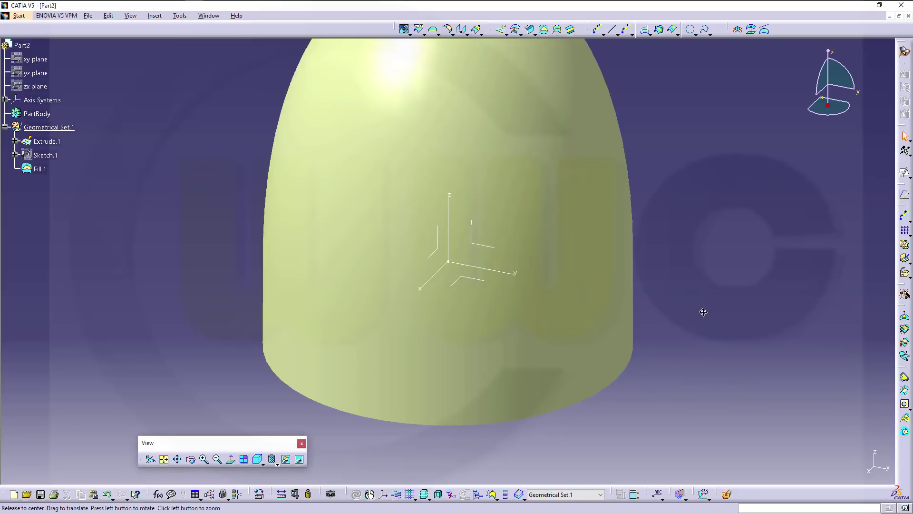
Hide the Extrude.1 ring surface below the dome.
{"action": "middle_click_drag", "start_coordinate": [703, 312], "coordinate": [166, 214]}
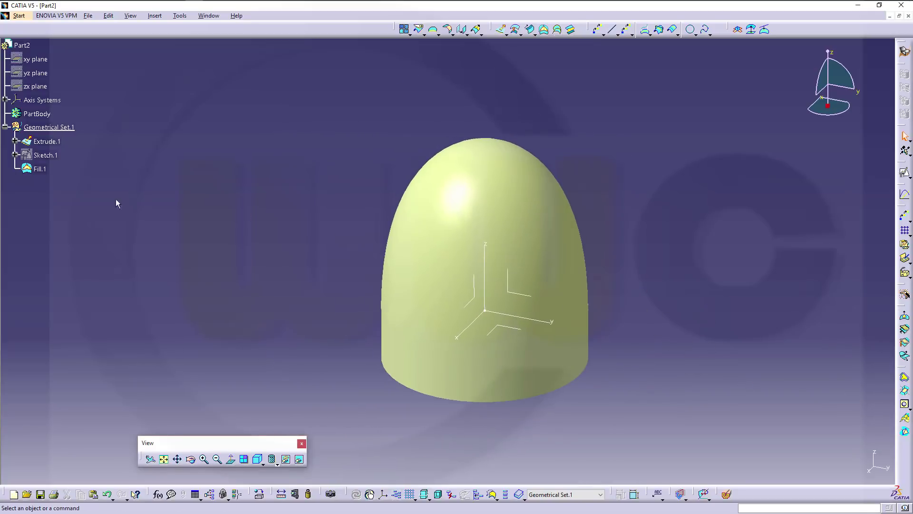
{"action": "right_click", "coordinate": [48, 142]}
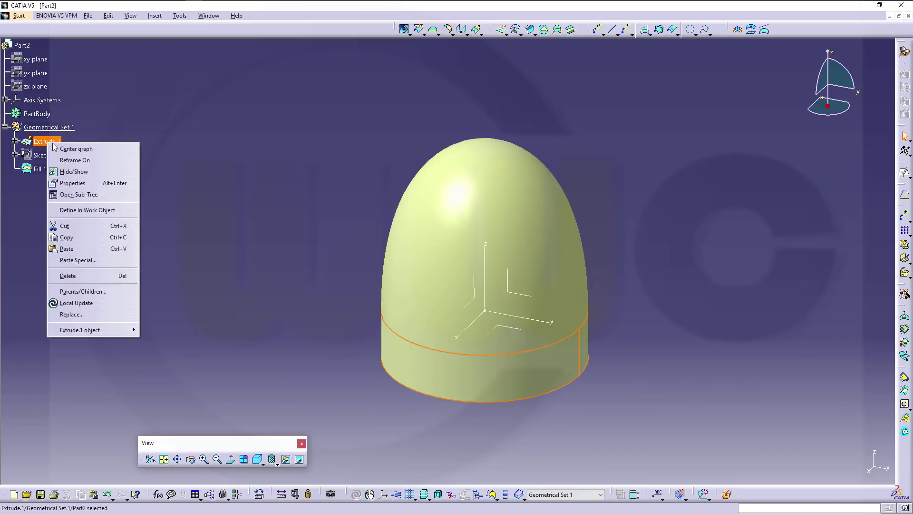
{"action": "left_click", "coordinate": [71, 171]}
Create an Angle/Normal to plane reference plane rotated -18 deg from the YZ plane about the axis system's Z axis.
{"action": "middle_click_drag", "start_coordinate": [253, 190], "coordinate": [310, 248]}
{"action": "middle_click_drag", "start_coordinate": [751, 280], "coordinate": [685, 349]}
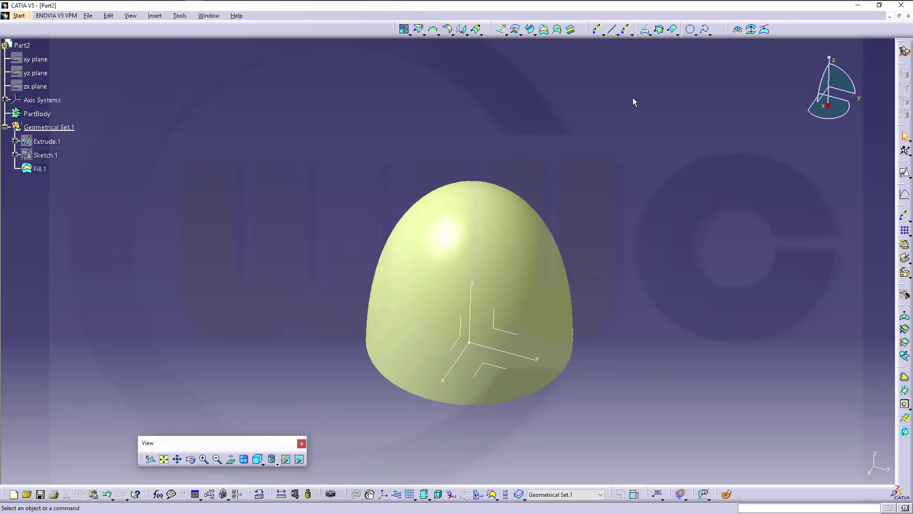
{"action": "left_click", "coordinate": [604, 34]}
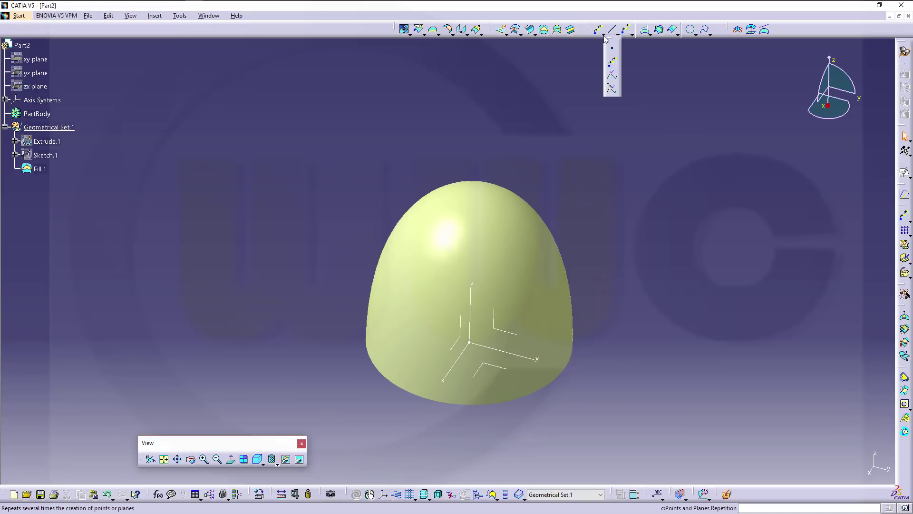
{"action": "left_click", "coordinate": [632, 34]}
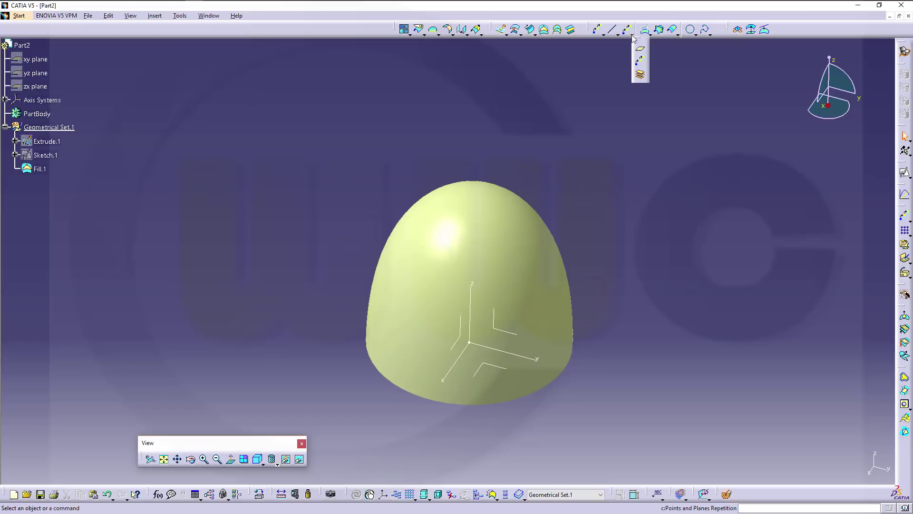
{"action": "left_click", "coordinate": [641, 54]}
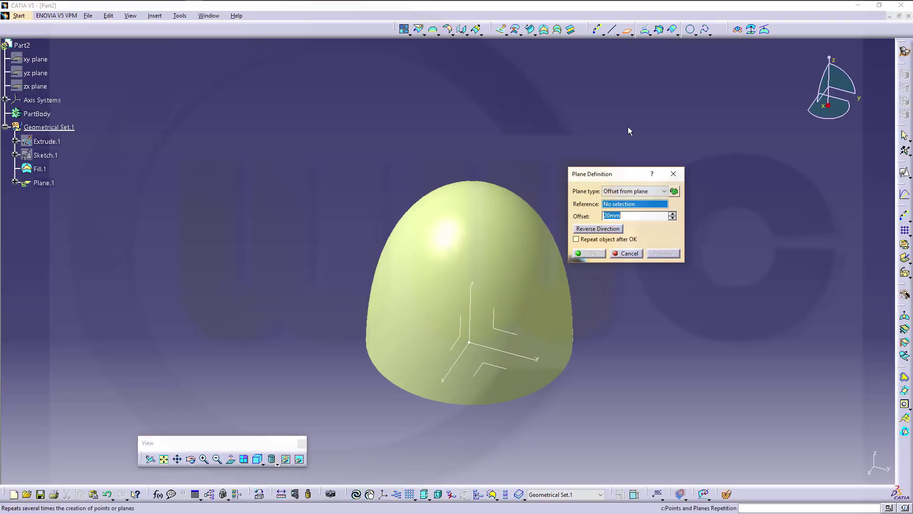
{"action": "left_click", "coordinate": [665, 191]}
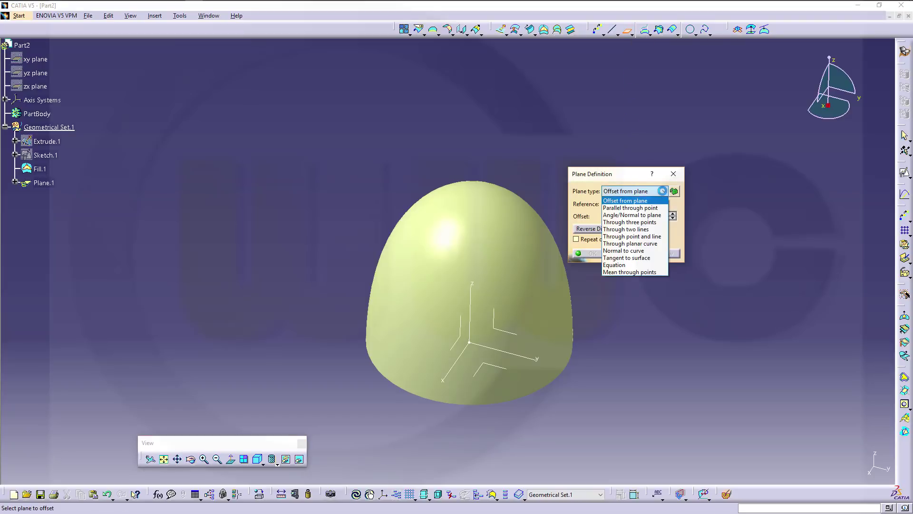
{"action": "left_click", "coordinate": [656, 216]}
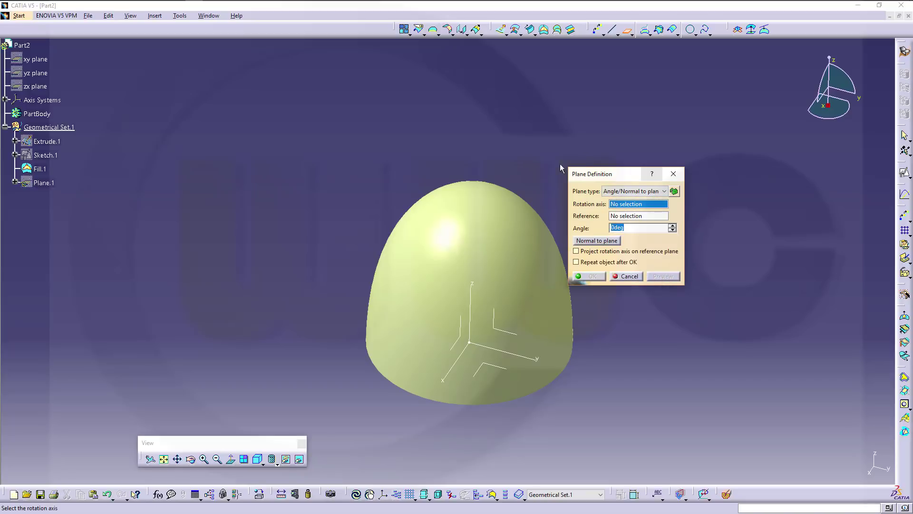
{"action": "left_click", "coordinate": [472, 291]}
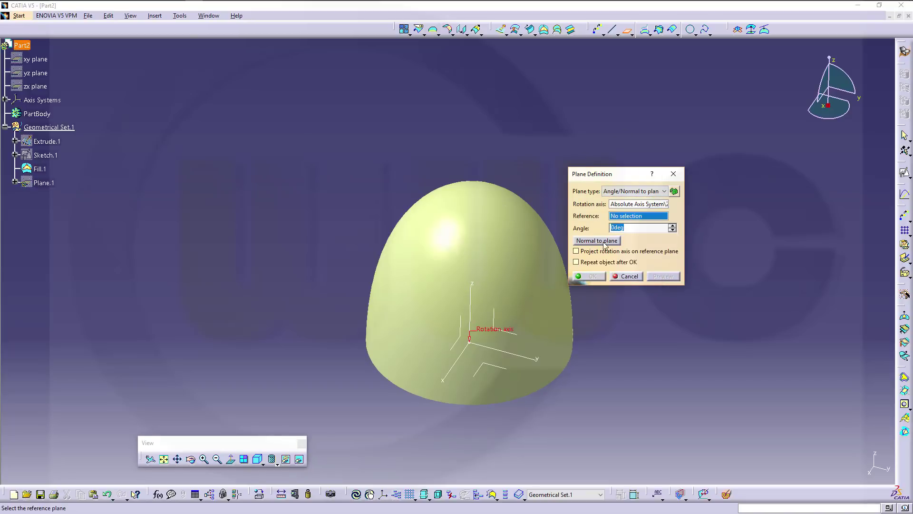
{"action": "left_click", "coordinate": [522, 333]}
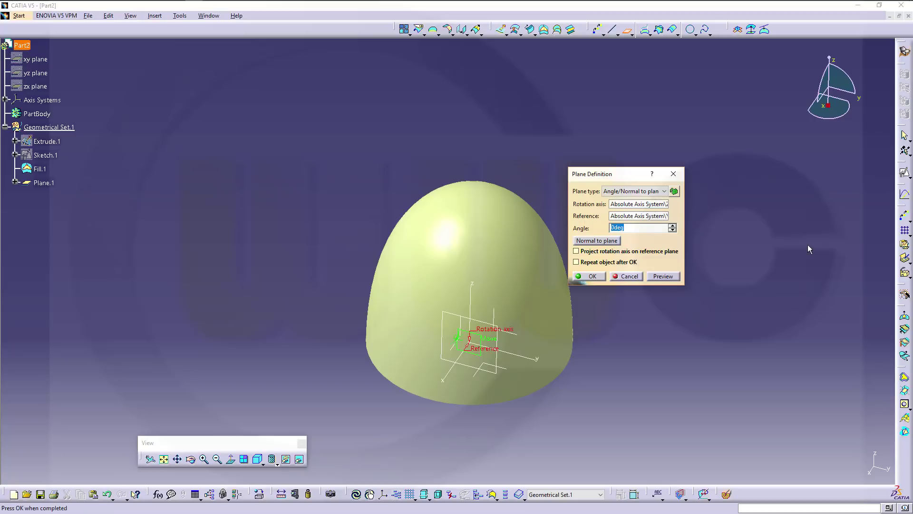
{"action": "type", "text": "-180"}
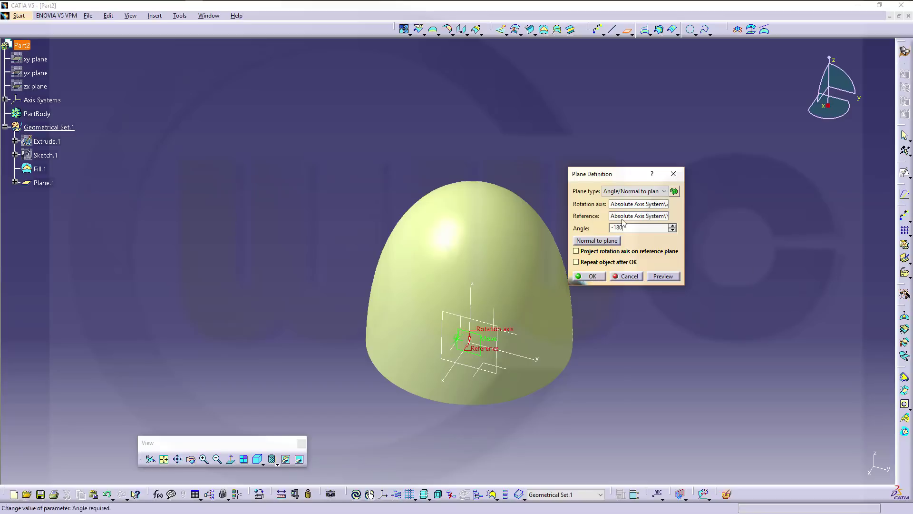
{"action": "key", "text": "BackSpace"}
{"action": "left_click", "coordinate": [592, 276]}
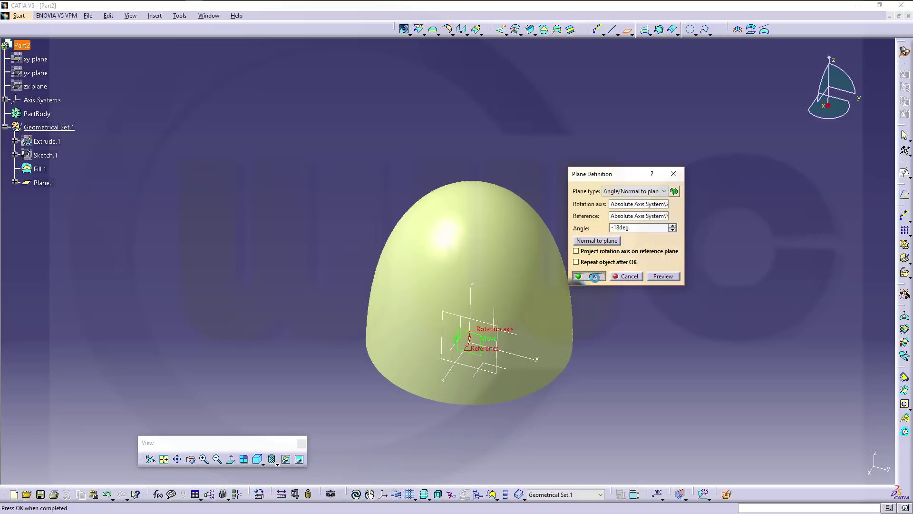
Split the Fill.1 dome with the absolute axis system's YZ plane, keeping the half on the positive X side.
{"action": "middle_click_drag", "start_coordinate": [359, 163], "coordinate": [546, 162]}
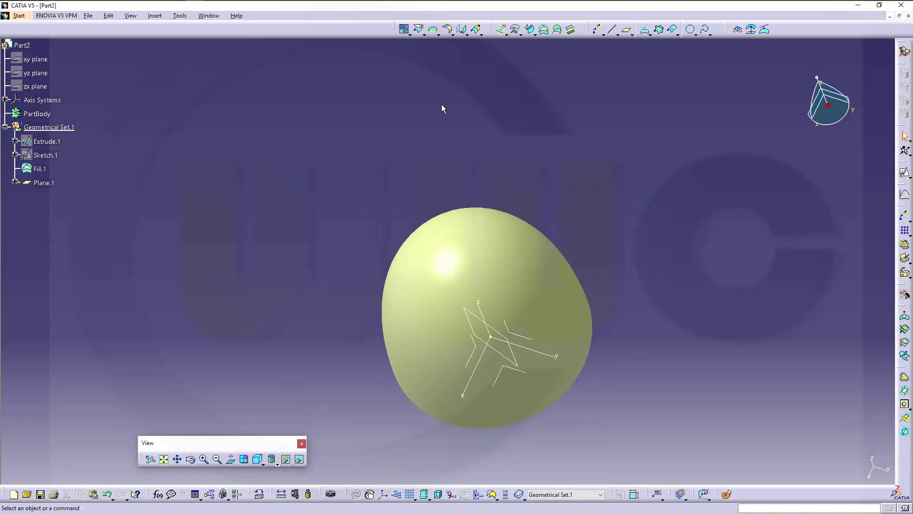
{"action": "left_click", "coordinate": [419, 30]}
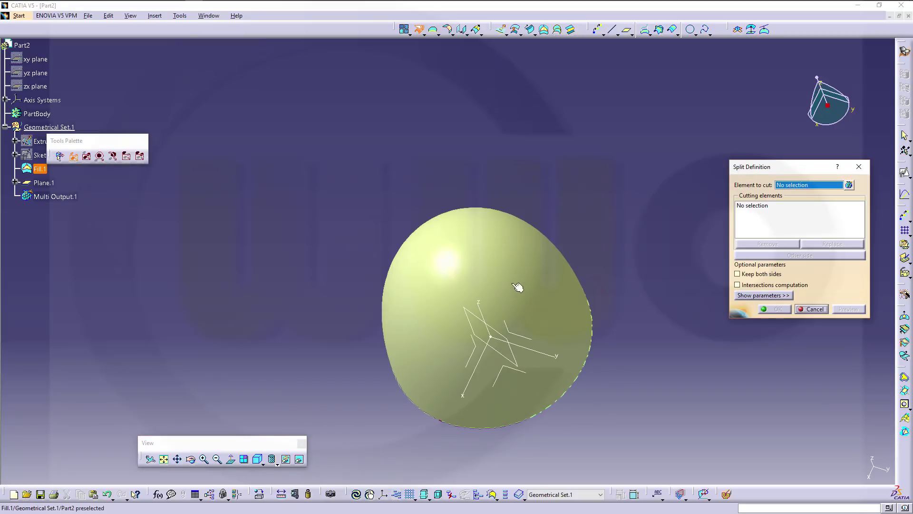
{"action": "left_click", "coordinate": [430, 340]}
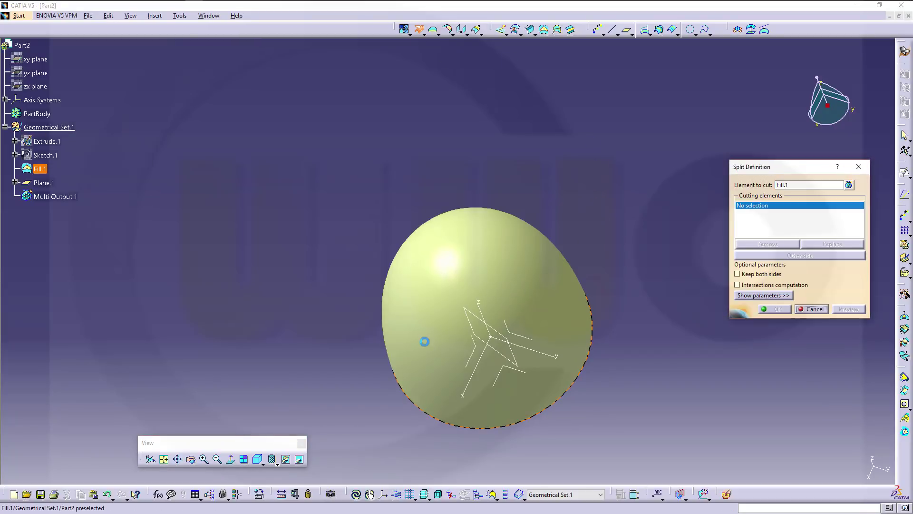
{"action": "left_click", "coordinate": [532, 351]}
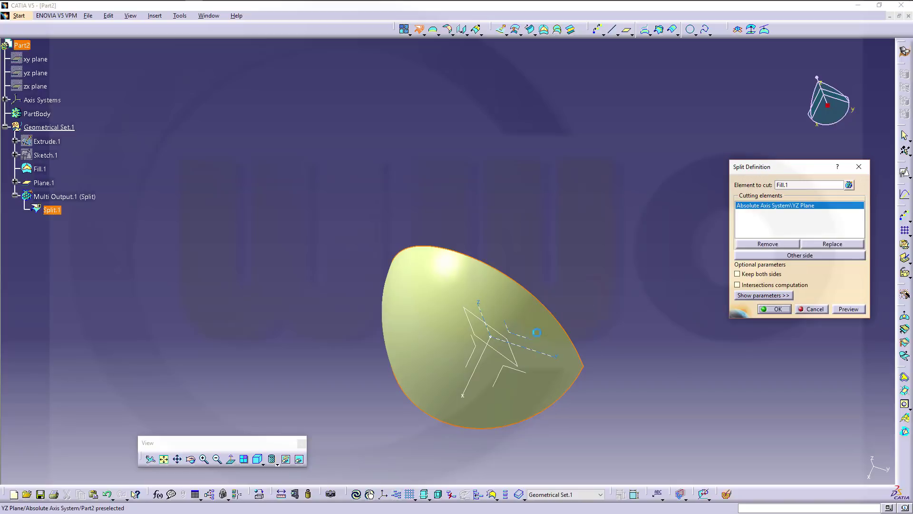
{"action": "left_click", "coordinate": [778, 309]}
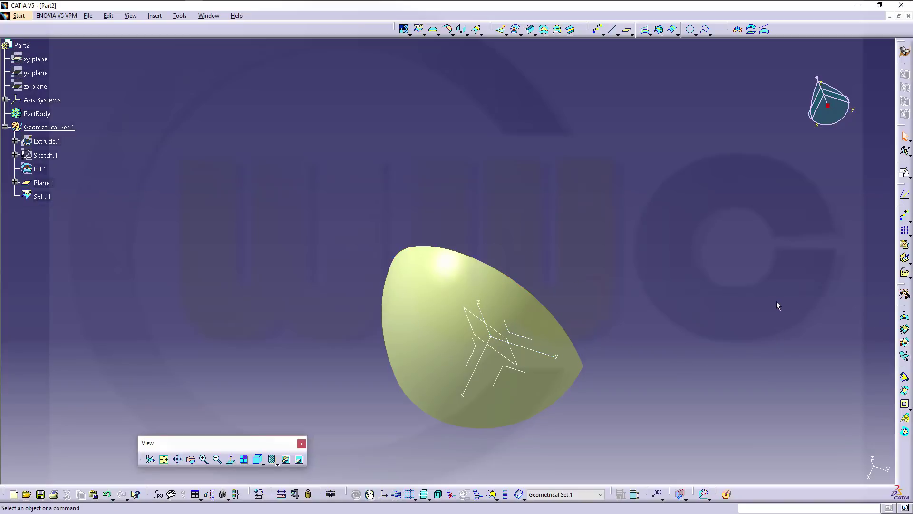
Split the half dome Split.1 with Plane.1, keeping the narrow wedge beside the YZ plane.
{"action": "left_click", "coordinate": [419, 29]}
{"action": "left_click", "coordinate": [566, 337]}
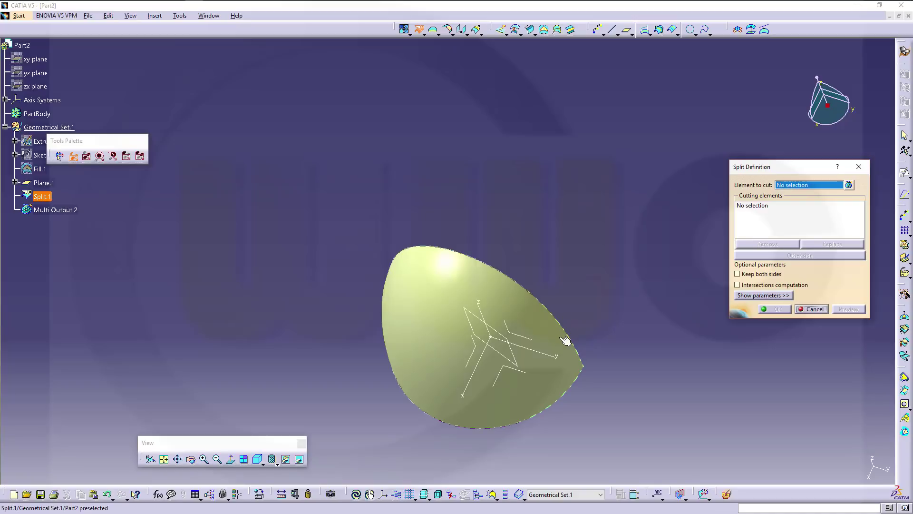
{"action": "left_click", "coordinate": [512, 339]}
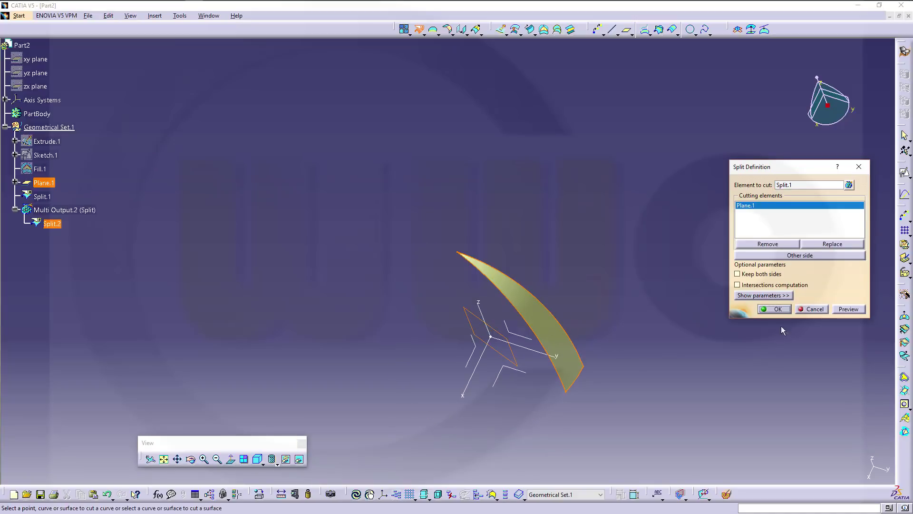
{"action": "left_click", "coordinate": [773, 309]}
Extract the outer curved edge of the Split.2 wedge on the YZ-plane side with no propagation.
{"action": "middle_click_drag", "start_coordinate": [358, 239], "coordinate": [371, 280]}
{"action": "middle_click_drag", "start_coordinate": [278, 274], "coordinate": [408, 311]}
{"action": "middle_click_drag", "start_coordinate": [576, 371], "coordinate": [556, 304]}
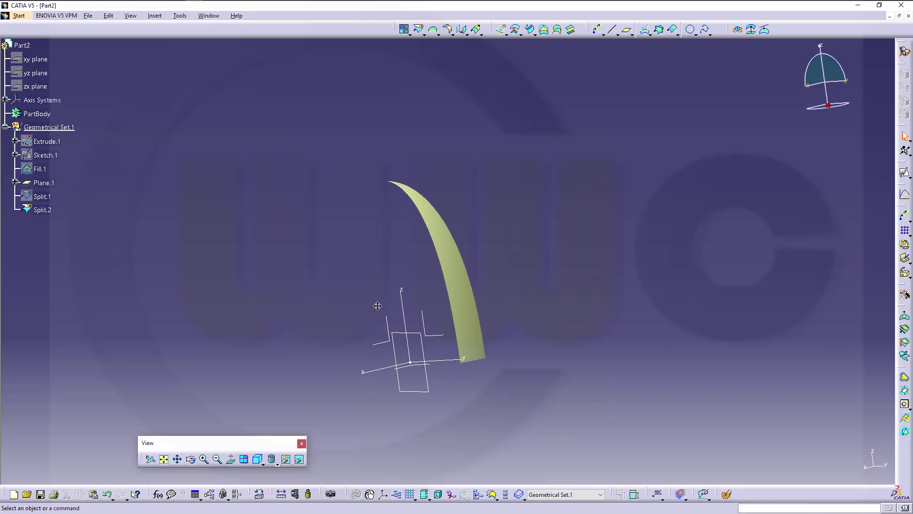
{"action": "middle_click_drag", "start_coordinate": [376, 304], "coordinate": [492, 252]}
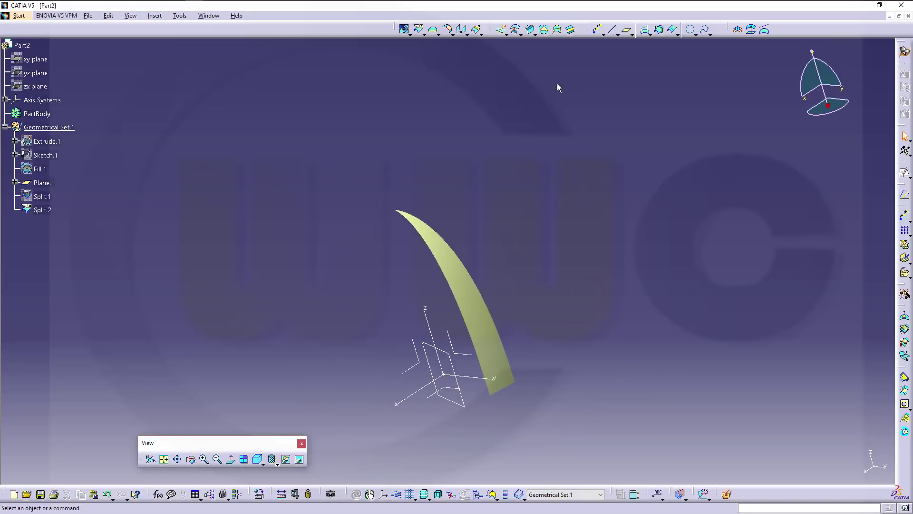
{"action": "left_click", "coordinate": [450, 33]}
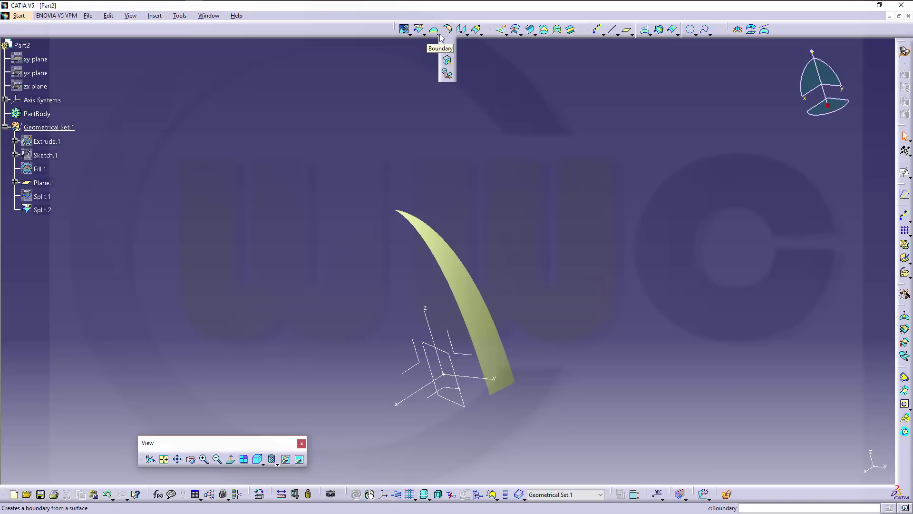
{"action": "left_click", "coordinate": [455, 66]}
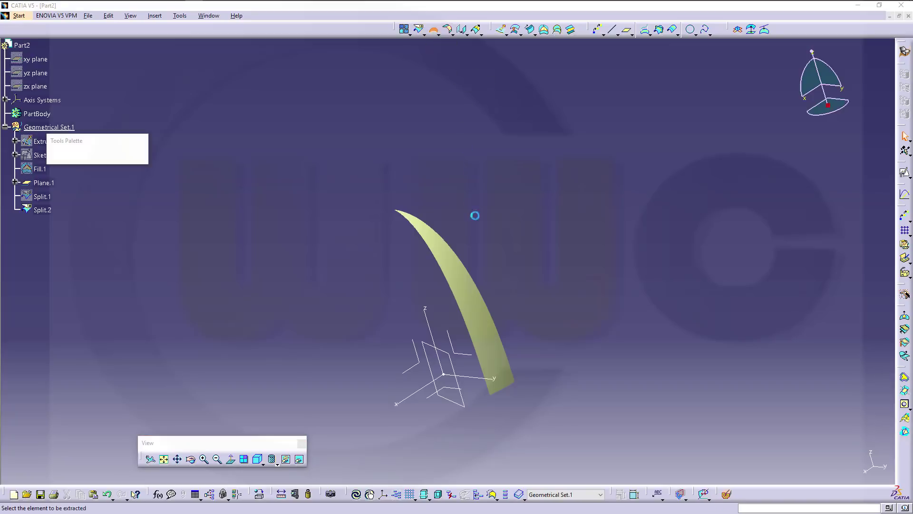
{"action": "left_click", "coordinate": [469, 273]}
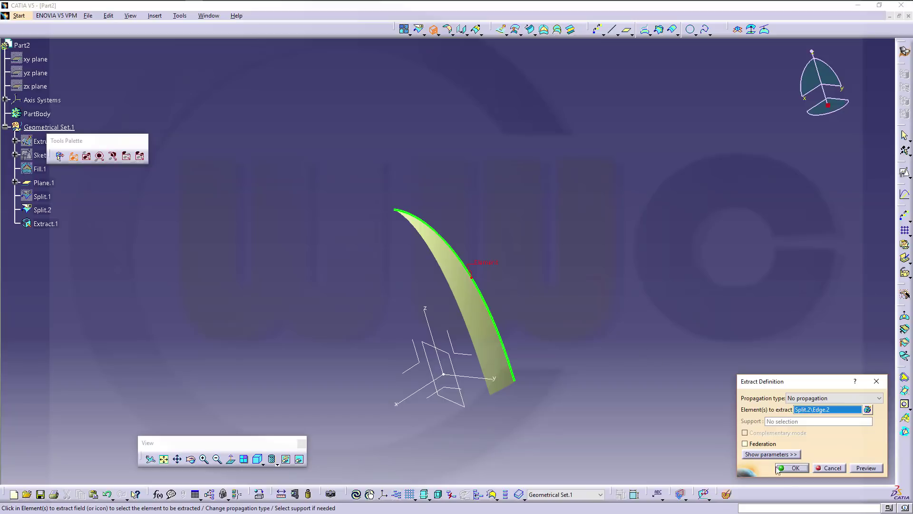
{"action": "left_click", "coordinate": [790, 468]}
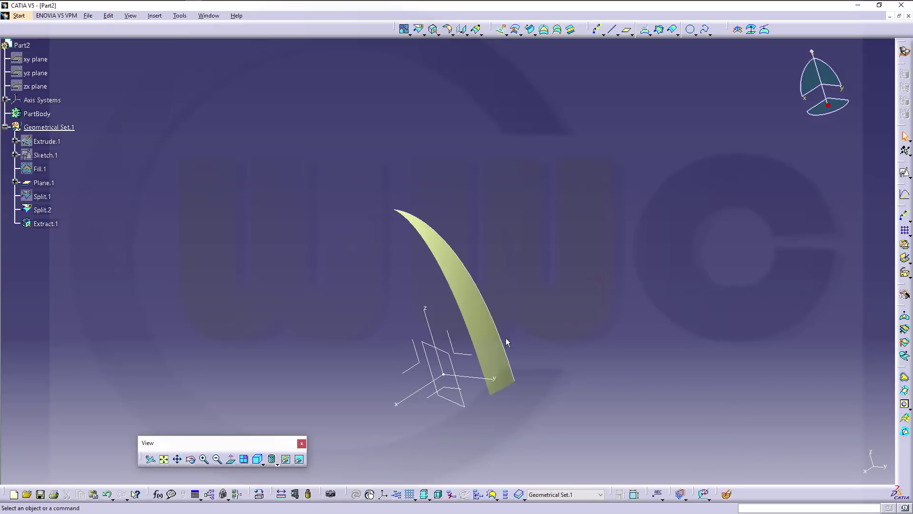
Repeat 5 equally spaced points along Extract.1 with Points and Planes Repetition, including normal planes and placing them in a new body.
{"action": "left_click", "coordinate": [604, 36]}
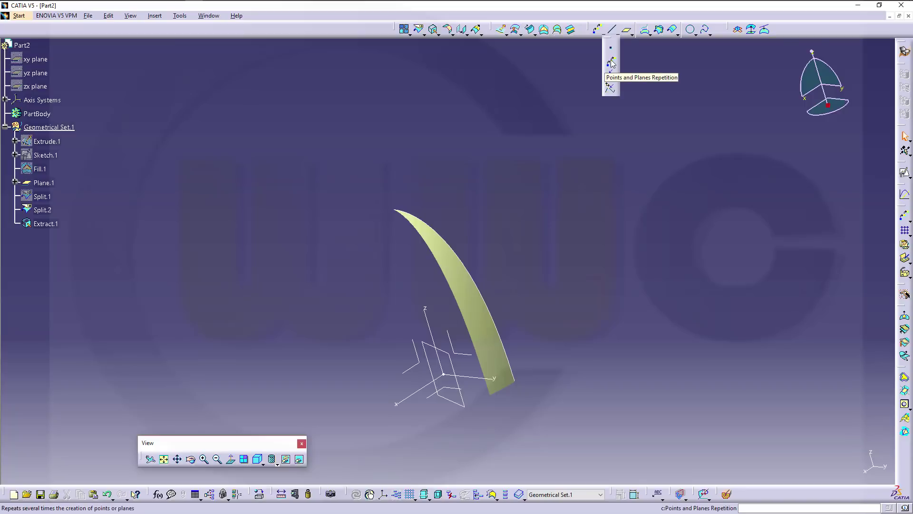
{"action": "left_click", "coordinate": [611, 62]}
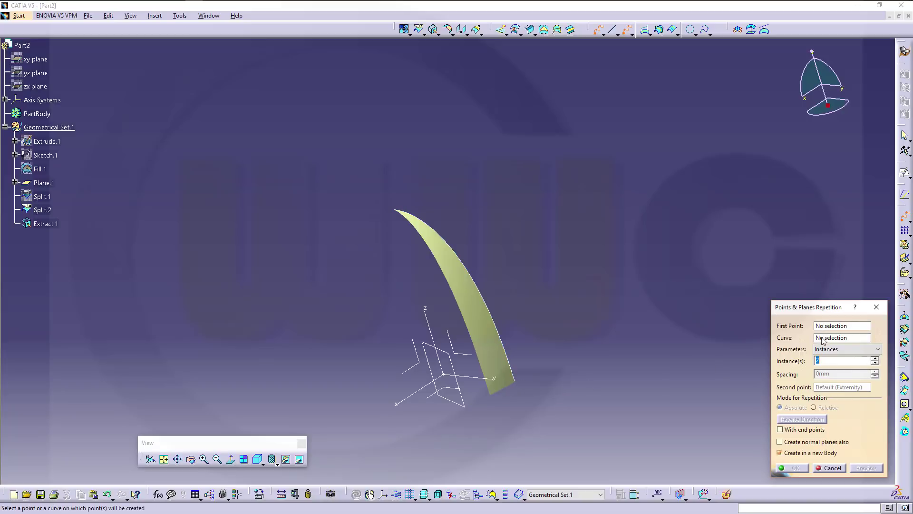
{"action": "left_click", "coordinate": [481, 285]}
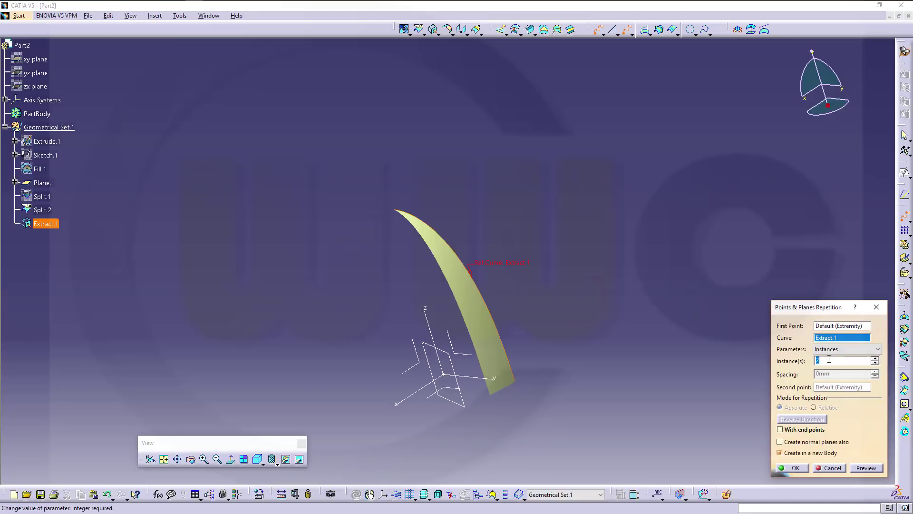
{"action": "type", "text": "5"}
{"action": "left_click", "coordinate": [780, 442]}
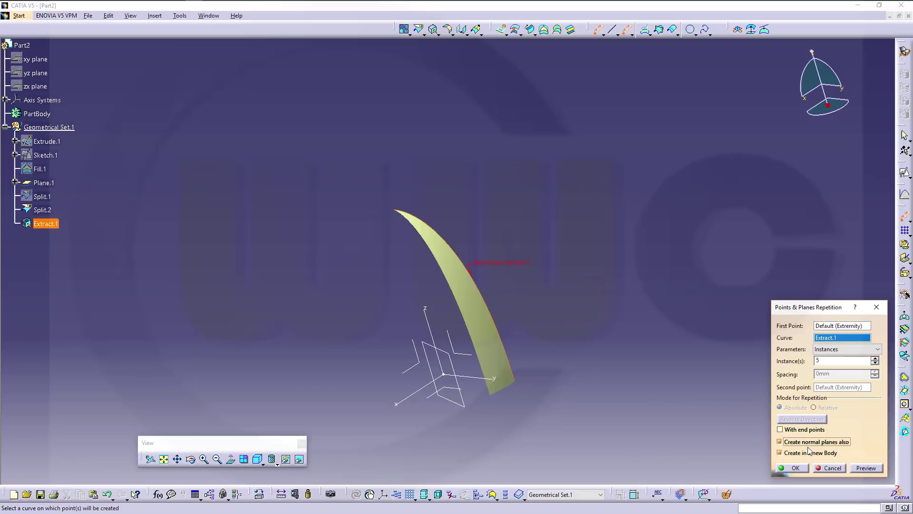
{"action": "left_click", "coordinate": [795, 468]}
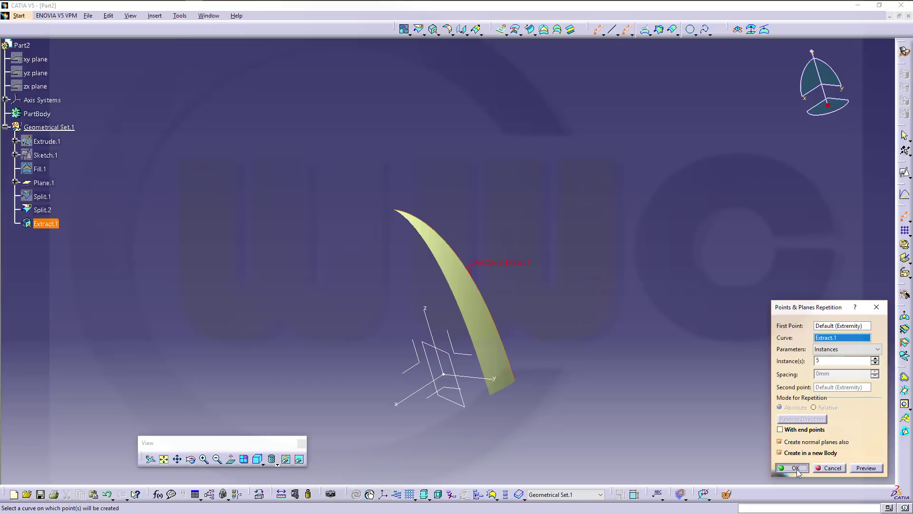
Move Geometrical Set.2 out of Geometrical Set.1 by changing its destination to Part2.
{"action": "middle_click_drag", "start_coordinate": [438, 316], "coordinate": [362, 340]}
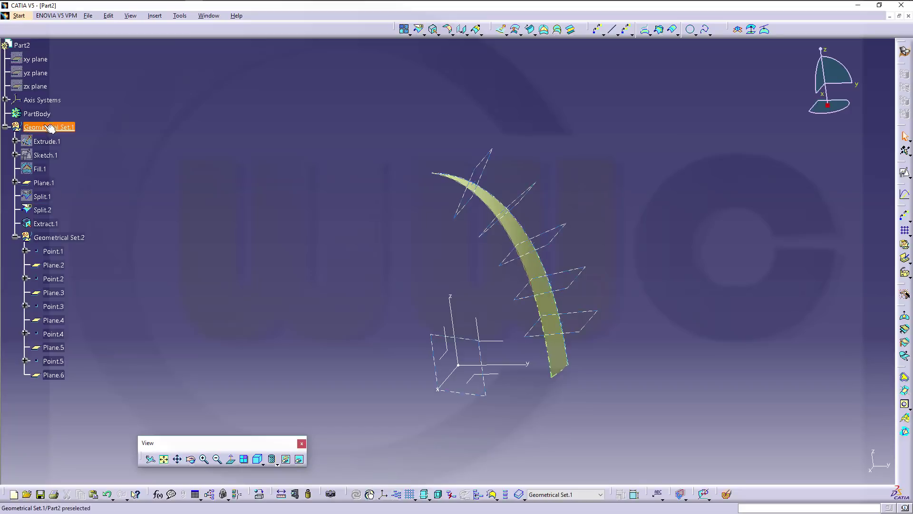
{"action": "right_click", "coordinate": [71, 237]}
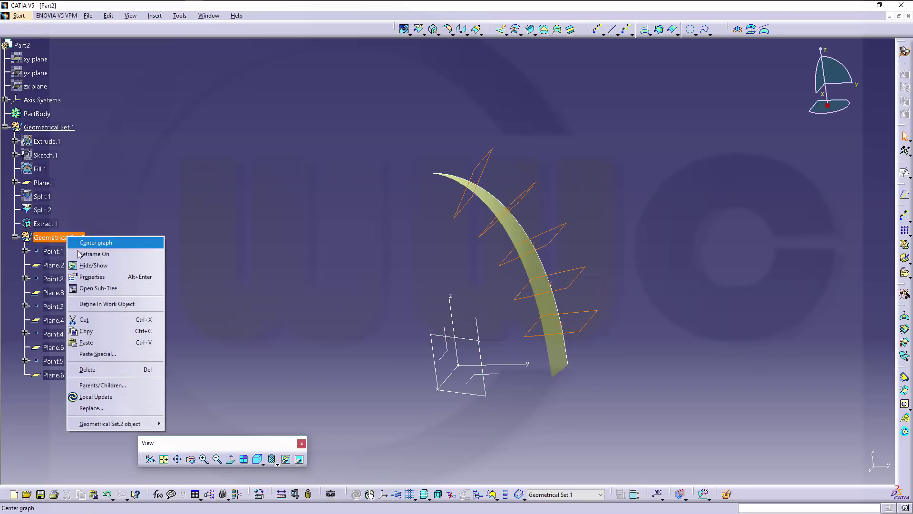
{"action": "mouse_move", "coordinate": [142, 427]}
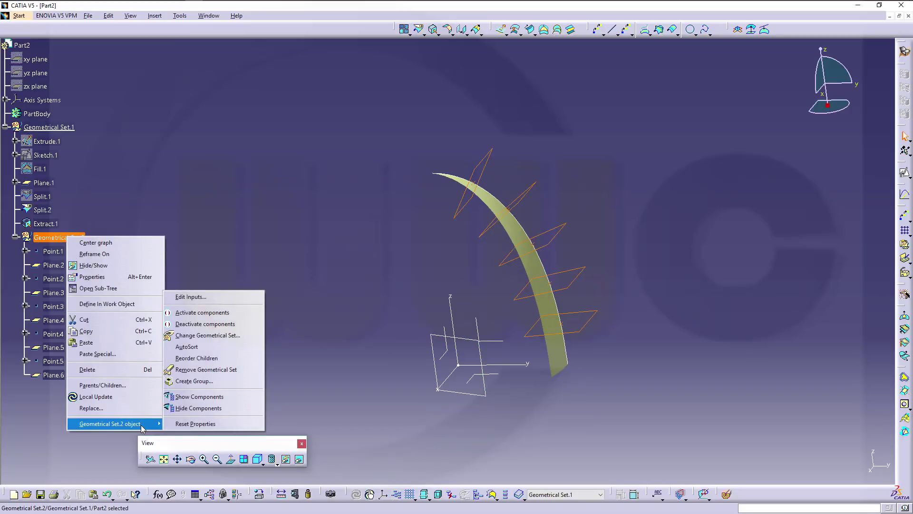
{"action": "left_click", "coordinate": [209, 335]}
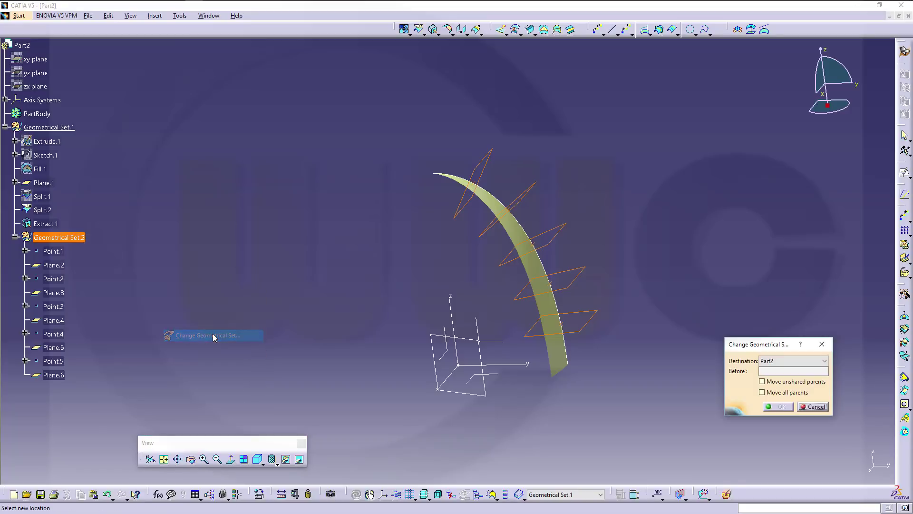
{"action": "left_click", "coordinate": [24, 47]}
{"action": "left_click", "coordinate": [778, 406]}
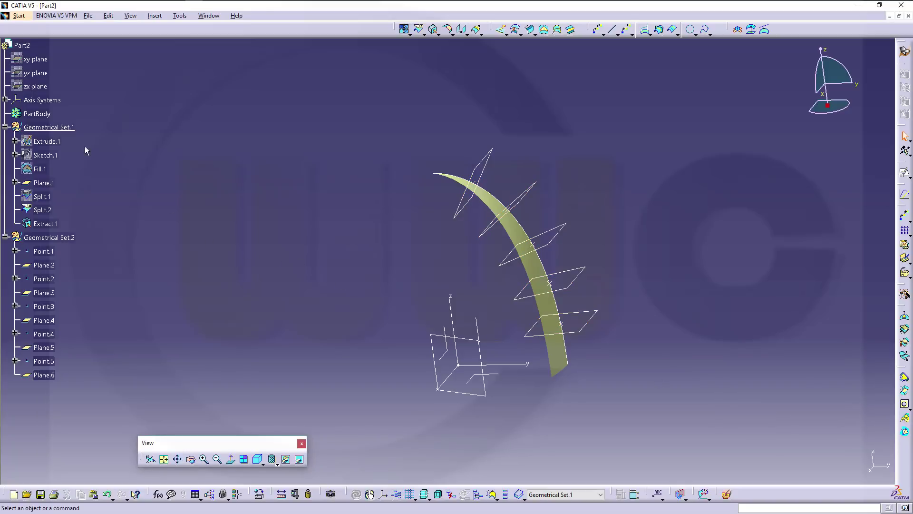
Create a positioned sketch on the YZ plane of the absolute axis system with implicit origin and orientation.
{"action": "middle_click_drag", "start_coordinate": [283, 309], "coordinate": [442, 296]}
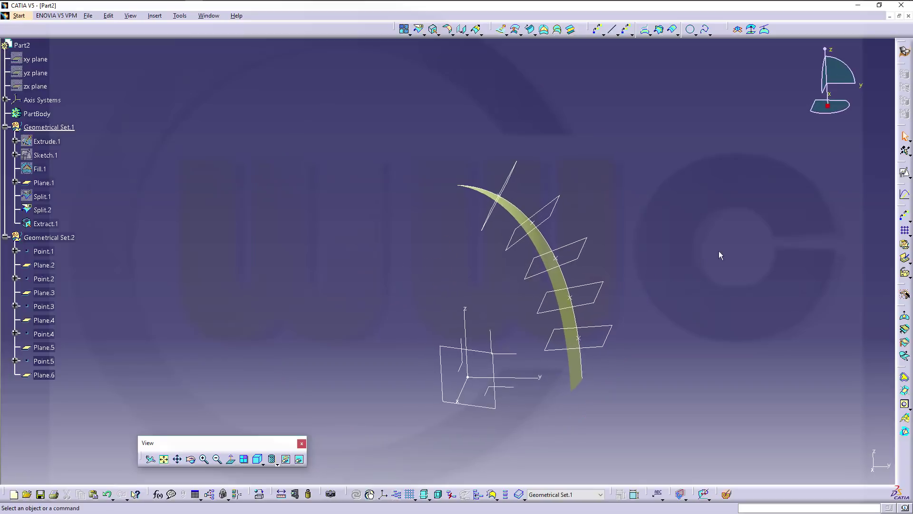
{"action": "left_click", "coordinate": [906, 178]}
{"action": "left_click", "coordinate": [465, 362]}
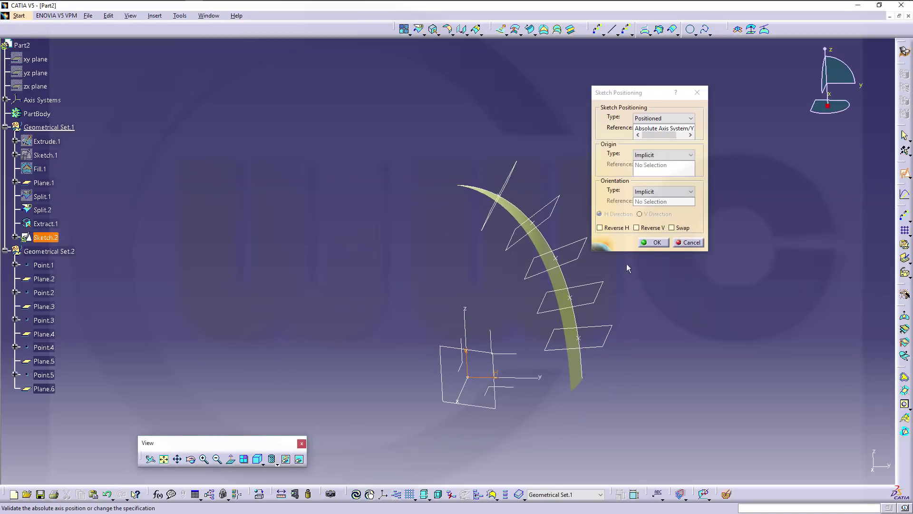
{"action": "left_click", "coordinate": [651, 243]}
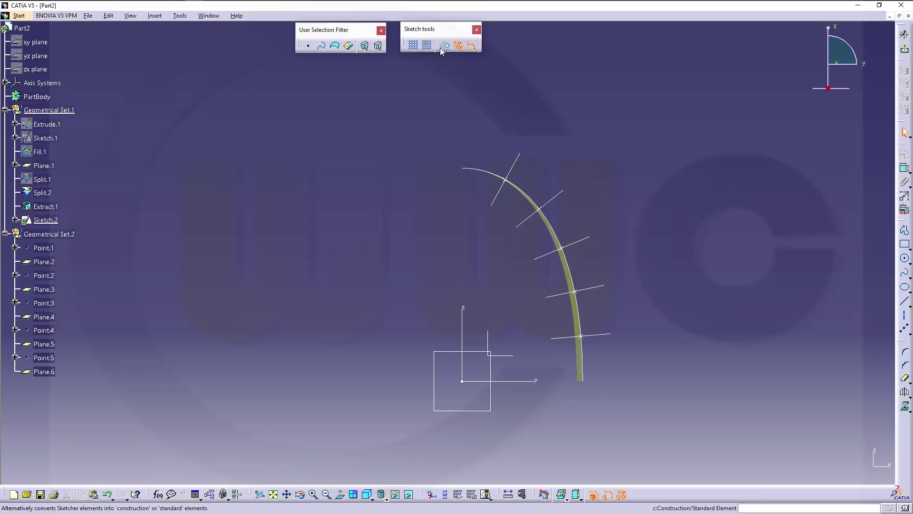
Sketch a slanted construction line from above the dome's apex down past the Y axis.
{"action": "left_click", "coordinate": [905, 303]}
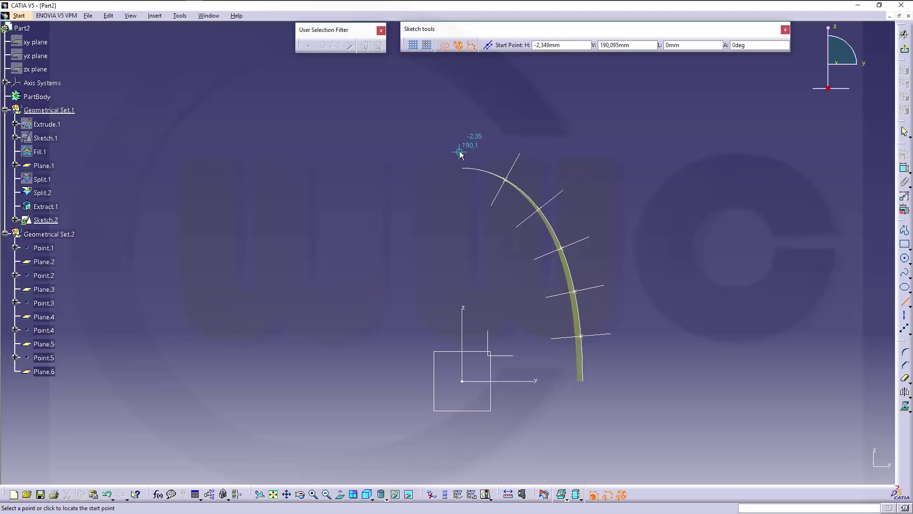
{"action": "left_click", "coordinate": [446, 155]}
{"action": "left_click", "coordinate": [508, 401]}
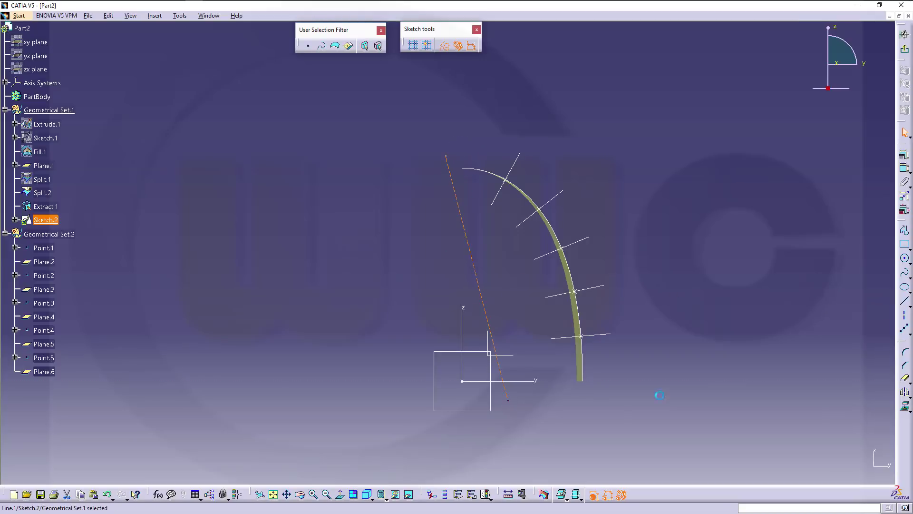
Constrain the construction line's upper endpoint coincident with the top end of the extracted dome edge.
{"action": "left_click", "coordinate": [904, 168]}
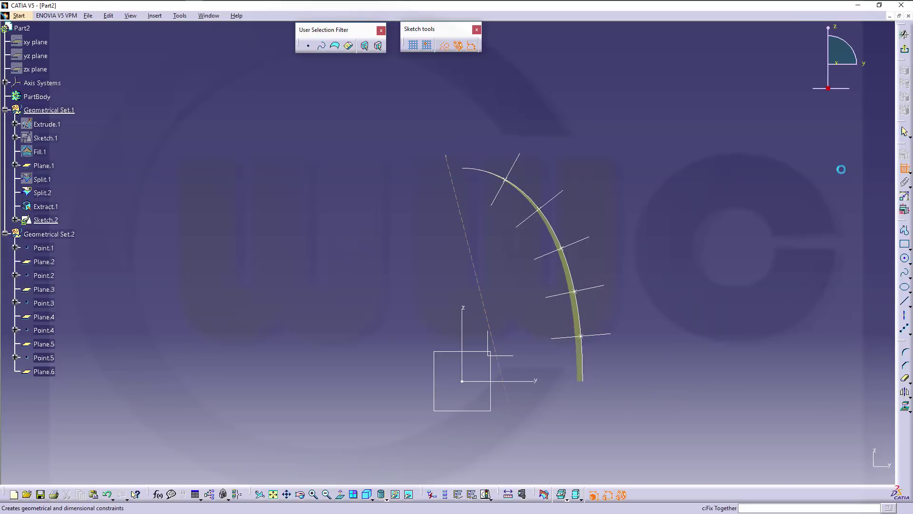
{"action": "left_click", "coordinate": [446, 154]}
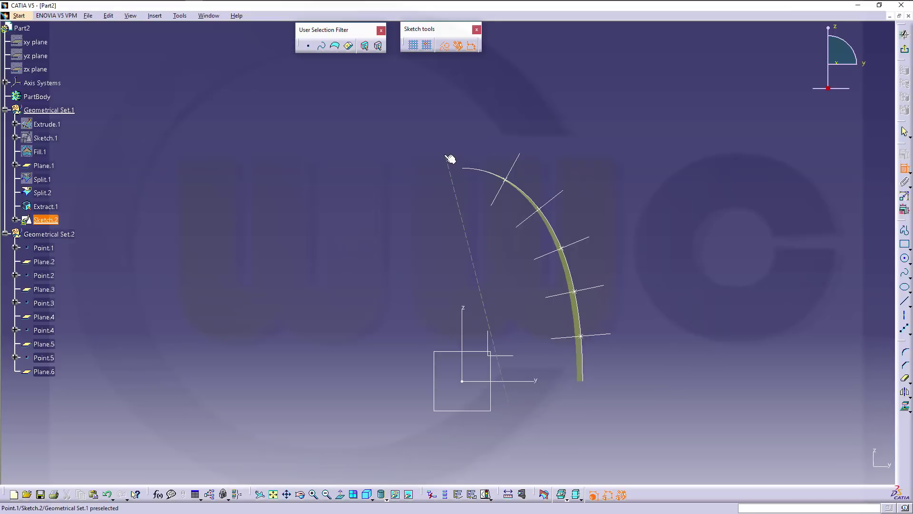
{"action": "left_click", "coordinate": [463, 169]}
{"action": "right_click", "coordinate": [486, 135]}
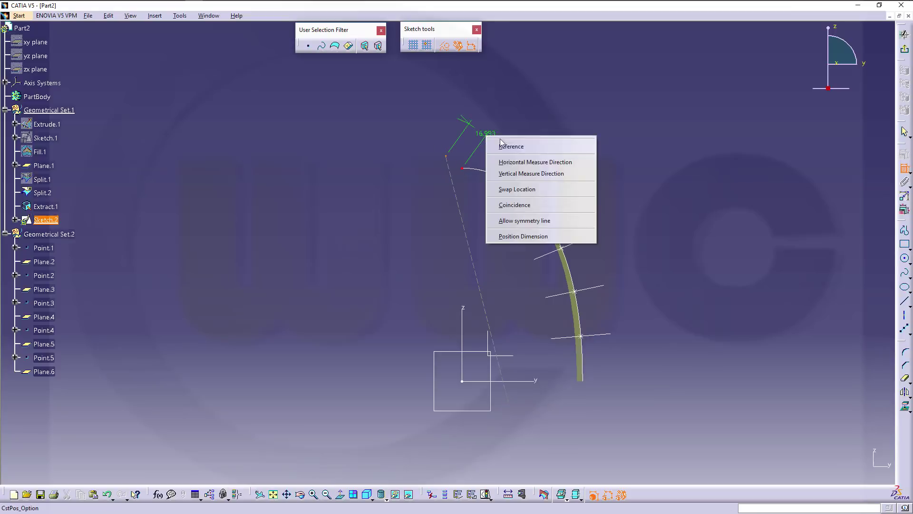
{"action": "left_click", "coordinate": [529, 207]}
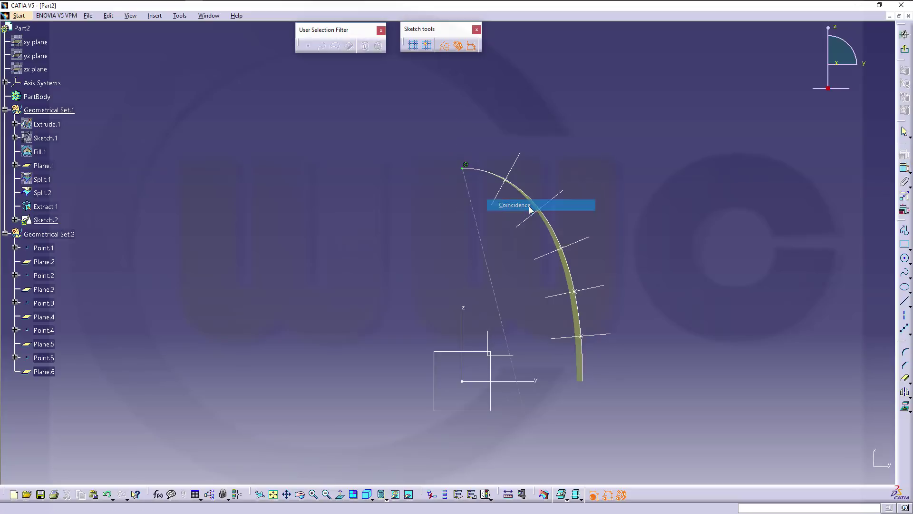
Constrain the construction line's lower endpoint coincident with the axis system's Y axis.
{"action": "left_click", "coordinate": [523, 413]}
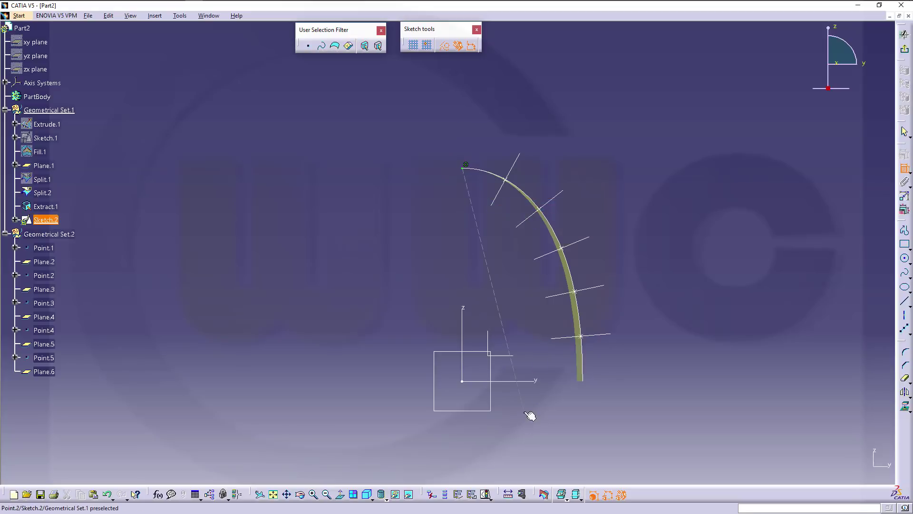
{"action": "left_click", "coordinate": [536, 379]}
{"action": "right_click", "coordinate": [540, 399]}
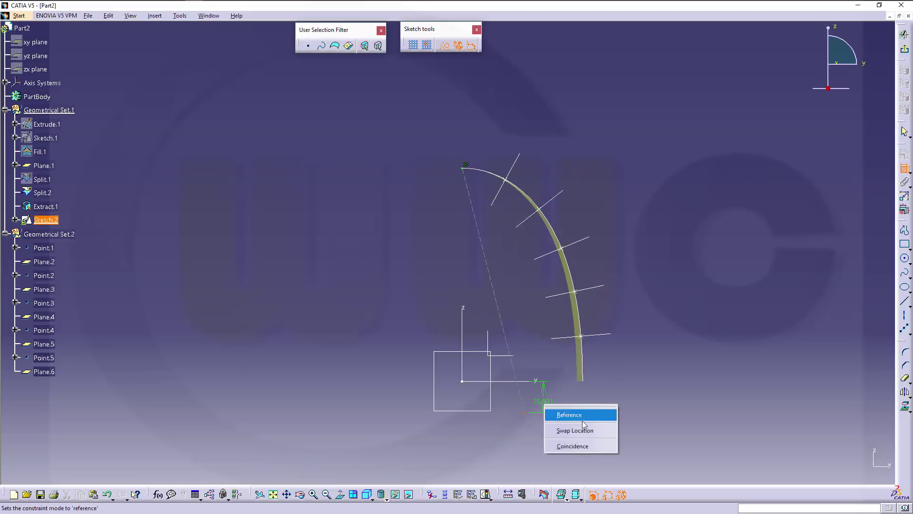
{"action": "left_click", "coordinate": [576, 447]}
Constrain the construction line coincident with the axis system's Z axis.
{"action": "left_click", "coordinate": [511, 323]}
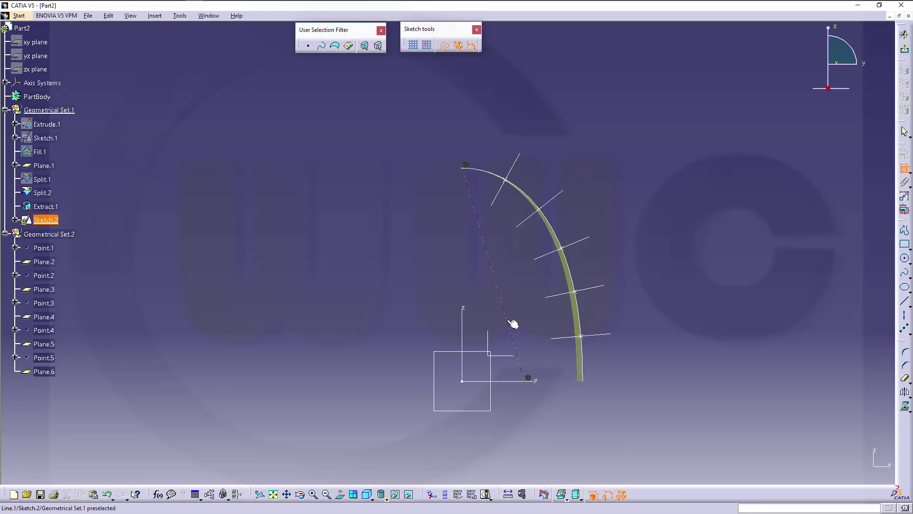
{"action": "left_click", "coordinate": [463, 311]}
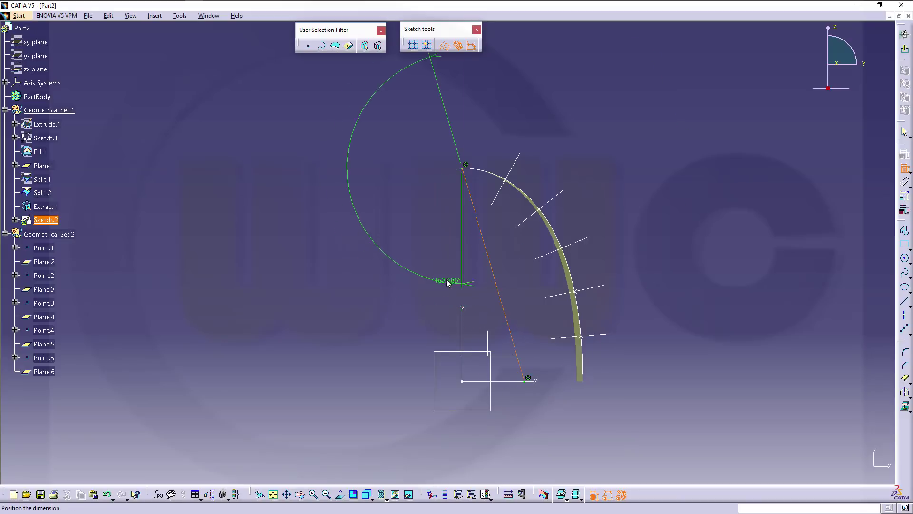
{"action": "right_click", "coordinate": [446, 279]}
{"action": "left_click", "coordinate": [492, 357]}
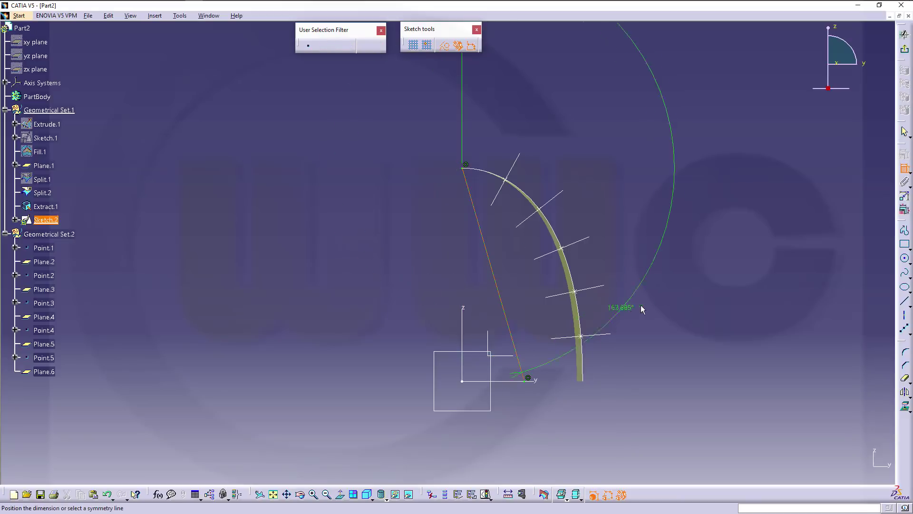
{"action": "right_click", "coordinate": [486, 298]}
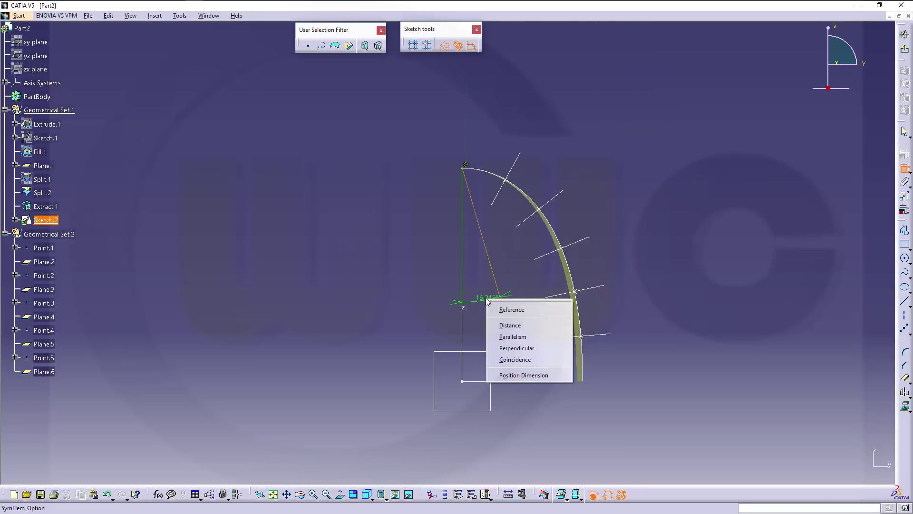
{"action": "left_click", "coordinate": [517, 359]}
{"action": "middle_click_drag", "start_coordinate": [636, 381], "coordinate": [647, 363]}
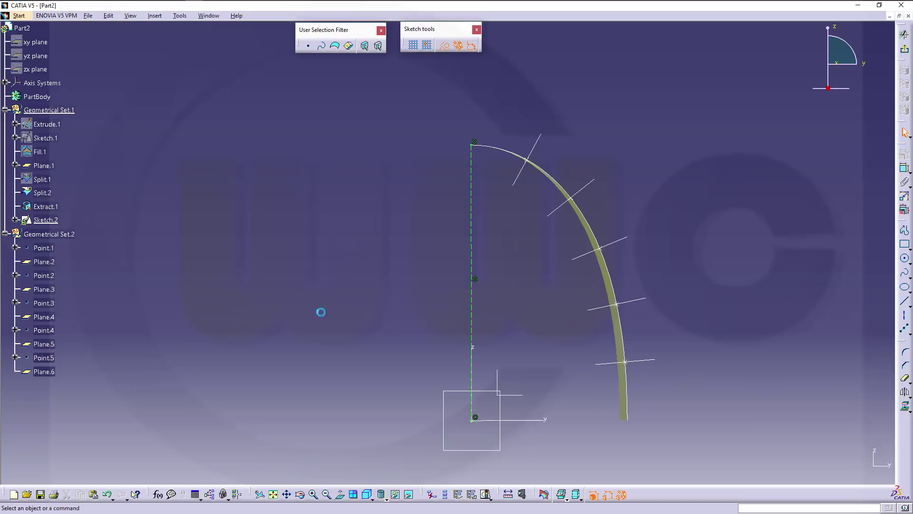
{"action": "left_click", "coordinate": [47, 248]}
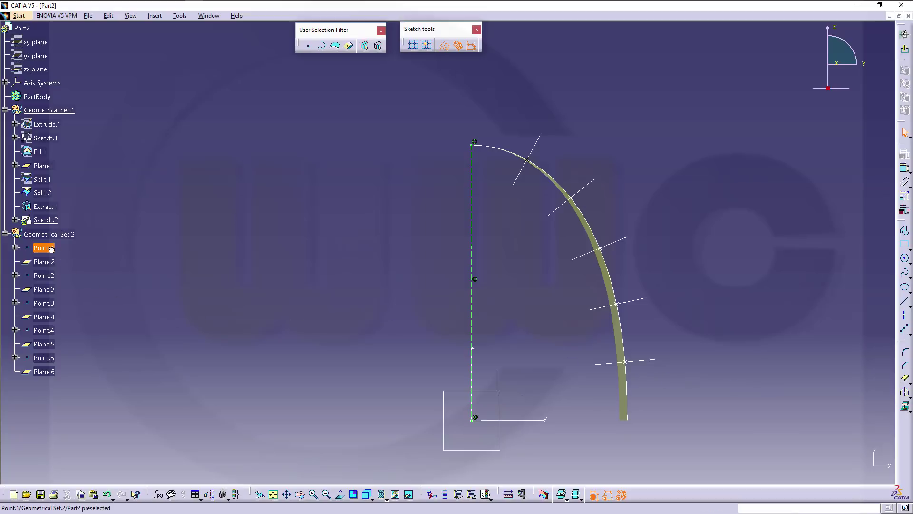
{"action": "left_click", "coordinate": [53, 275]}
{"action": "left_click", "coordinate": [51, 303]}
{"action": "left_click", "coordinate": [51, 330]}
{"action": "left_click", "coordinate": [309, 279]}
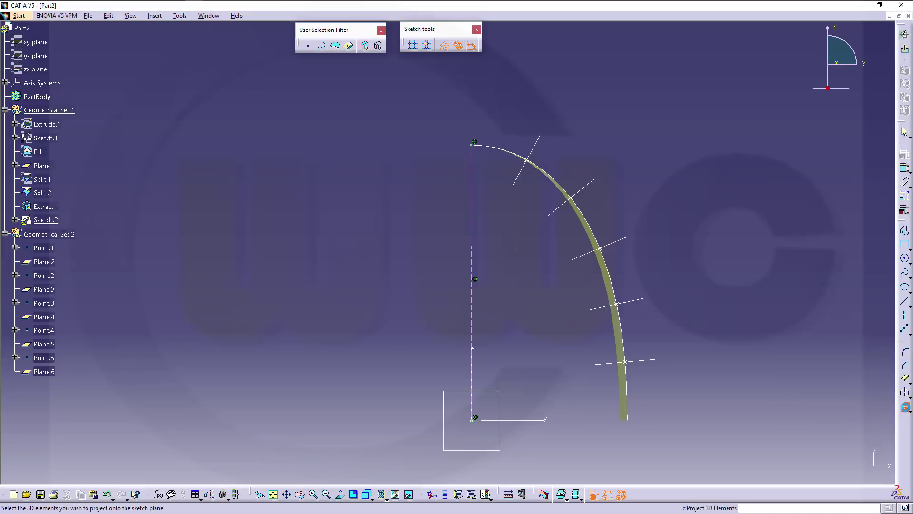
{"action": "left_click", "coordinate": [905, 406]}
{"action": "left_click", "coordinate": [47, 361]}
{"action": "left_click", "coordinate": [905, 303]}
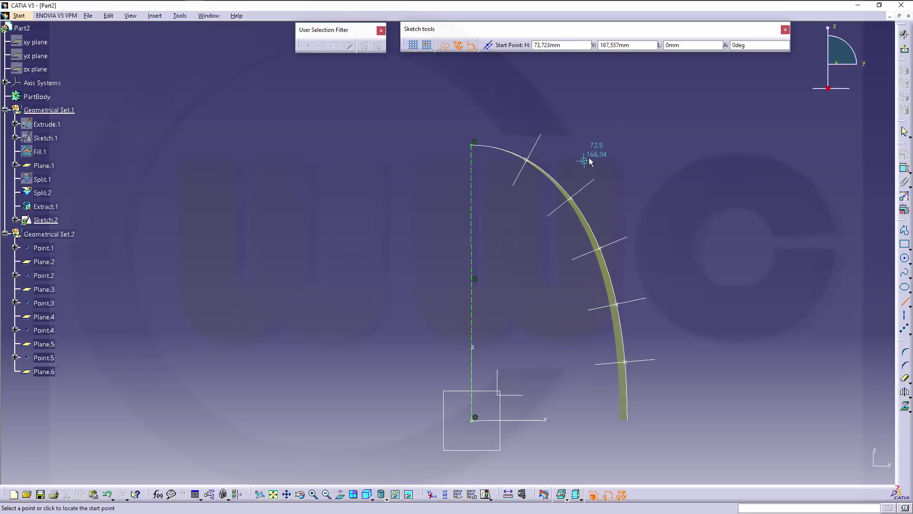
{"action": "key", "text": "Escape"}
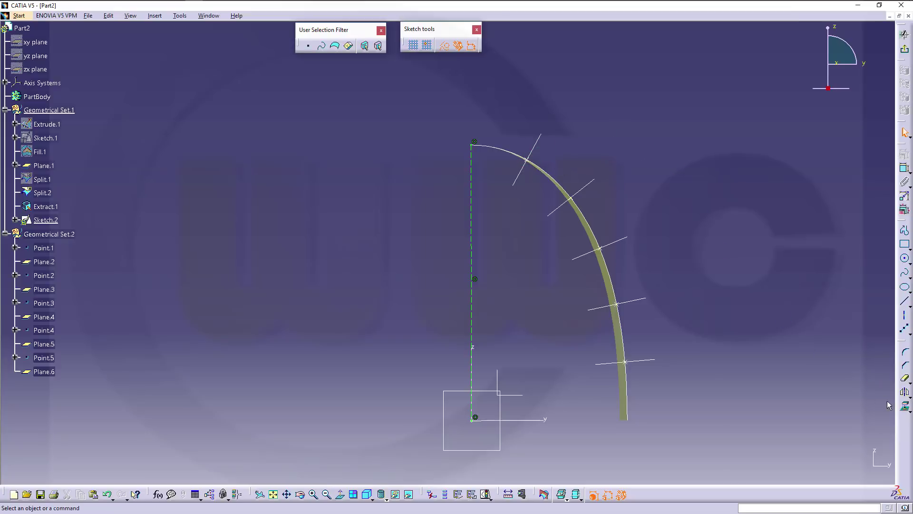
{"action": "left_click", "coordinate": [904, 407]}
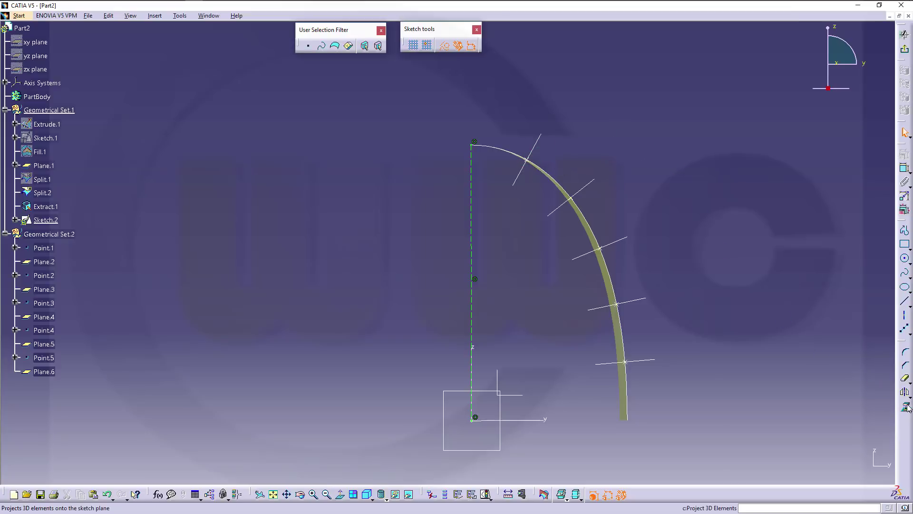
{"action": "left_click", "coordinate": [41, 246]}
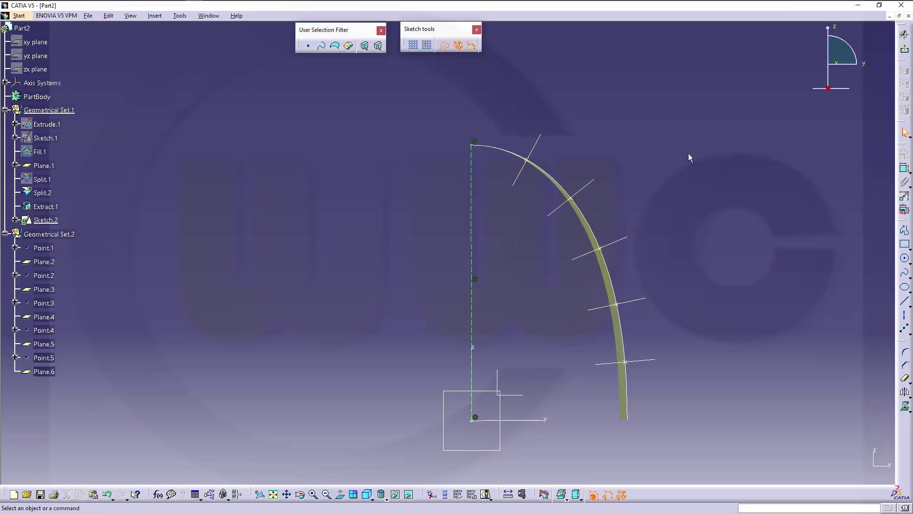
Sketch five standard (non-construction) lines, each from one of the dome edge's division points inward past the vertical construction line.
{"action": "left_click", "coordinate": [904, 301]}
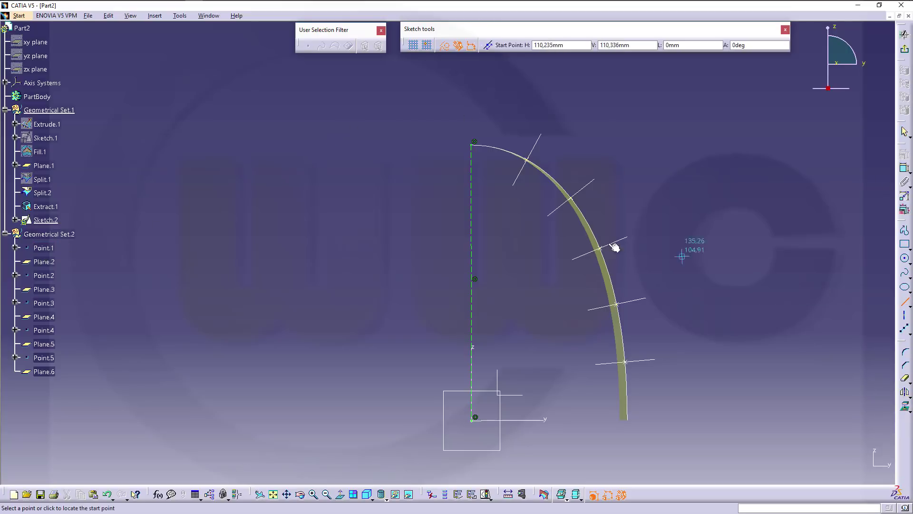
{"action": "left_click", "coordinate": [526, 159]}
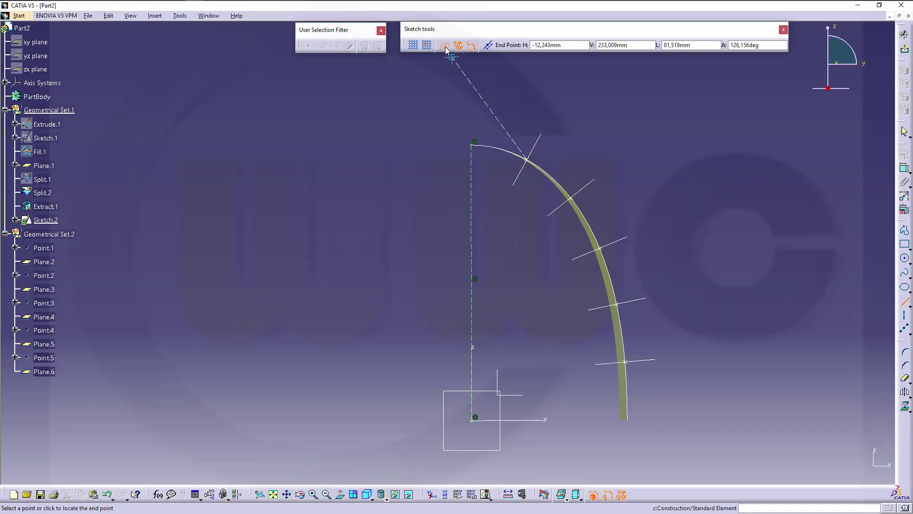
{"action": "left_click", "coordinate": [425, 234]}
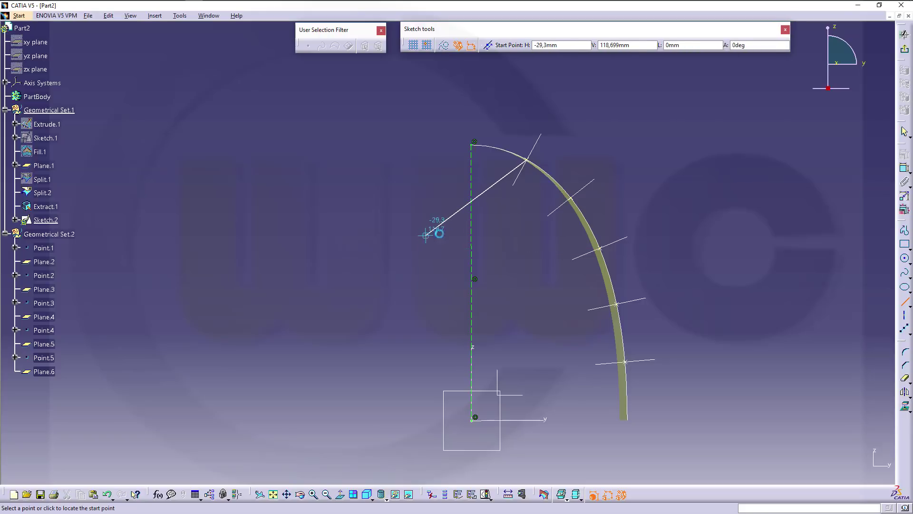
{"action": "left_click", "coordinate": [571, 198]}
{"action": "left_click", "coordinate": [451, 262]}
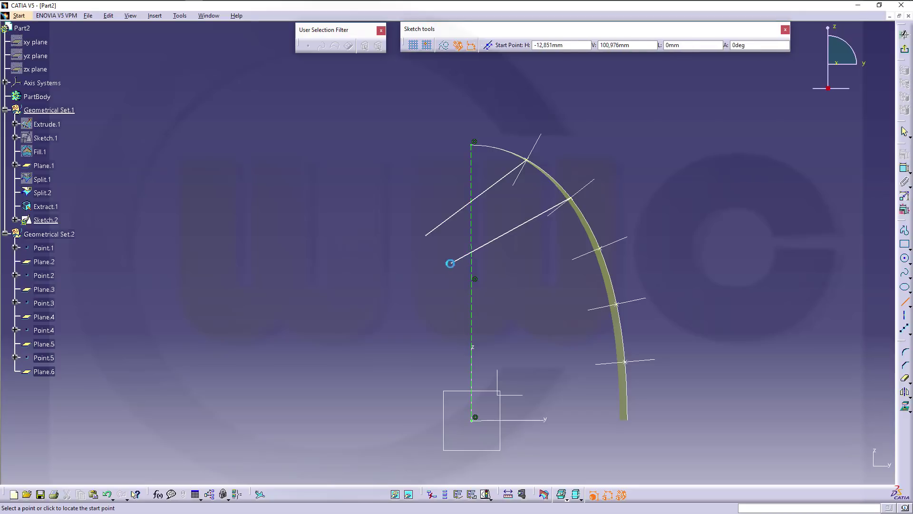
{"action": "left_click", "coordinate": [600, 247]}
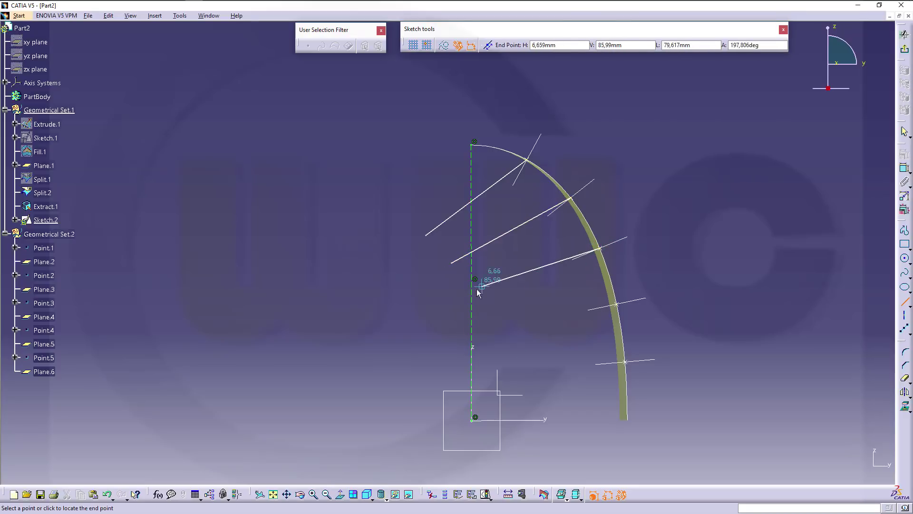
{"action": "left_click", "coordinate": [453, 299]}
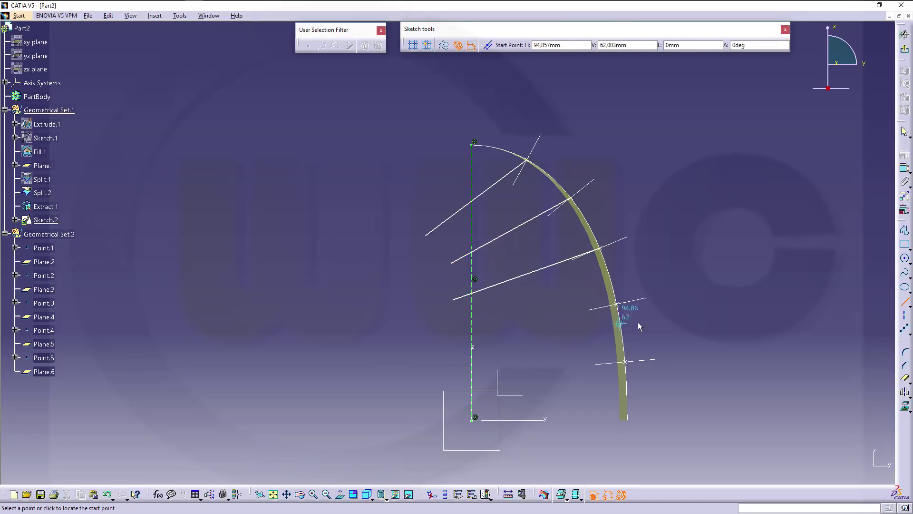
{"action": "left_click", "coordinate": [615, 305]}
{"action": "left_click", "coordinate": [455, 335]}
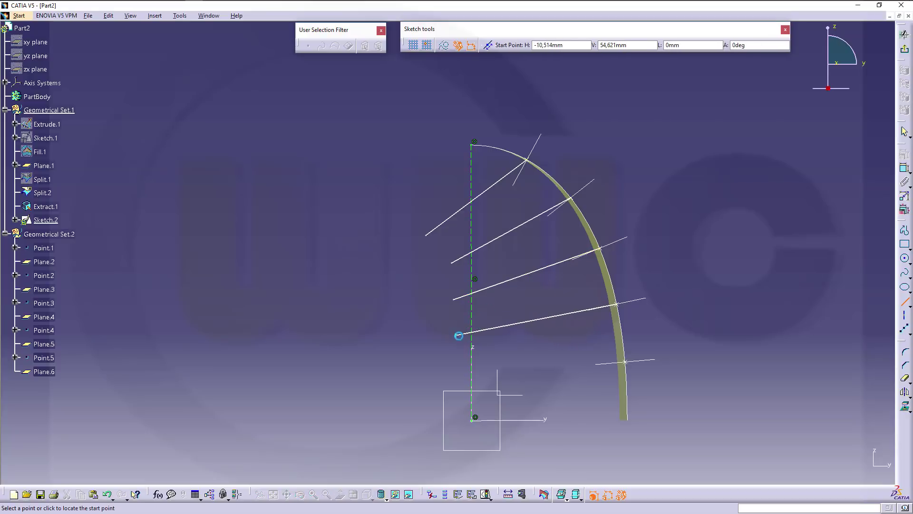
{"action": "left_click", "coordinate": [626, 362]}
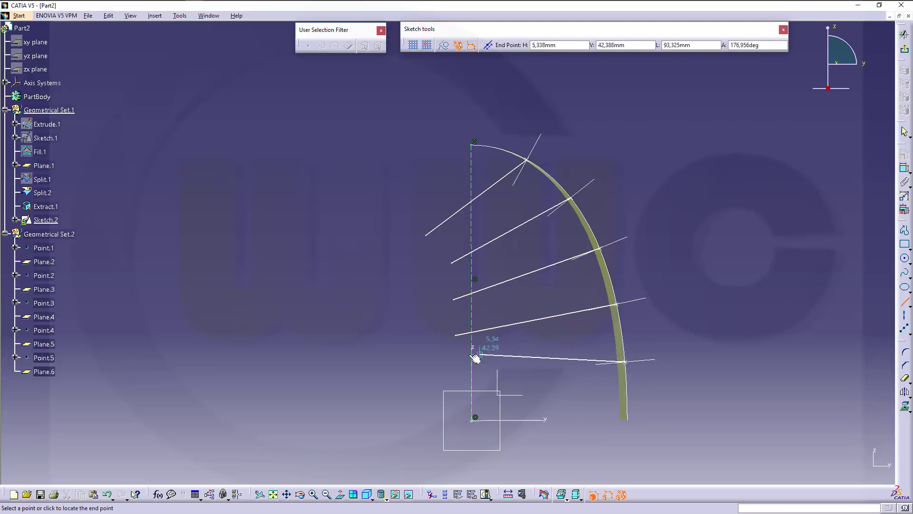
{"action": "left_click", "coordinate": [454, 358]}
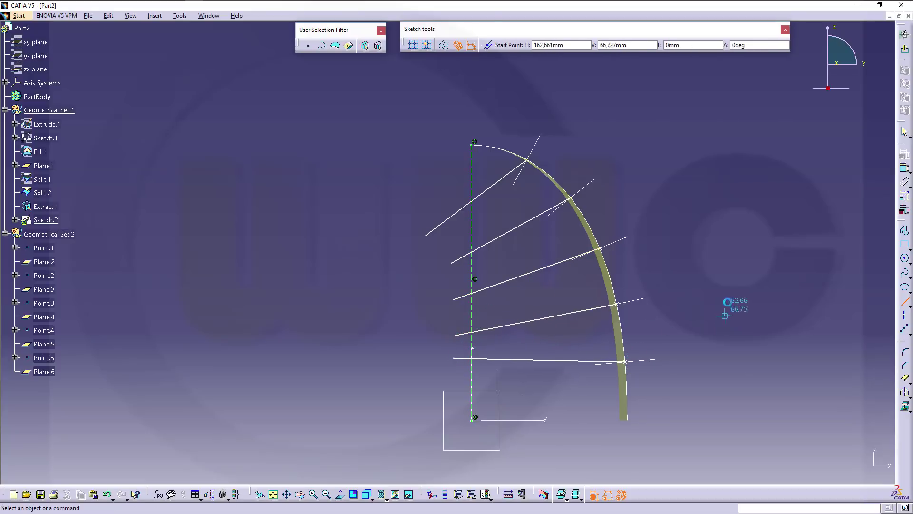
{"action": "key", "text": "Escape"}
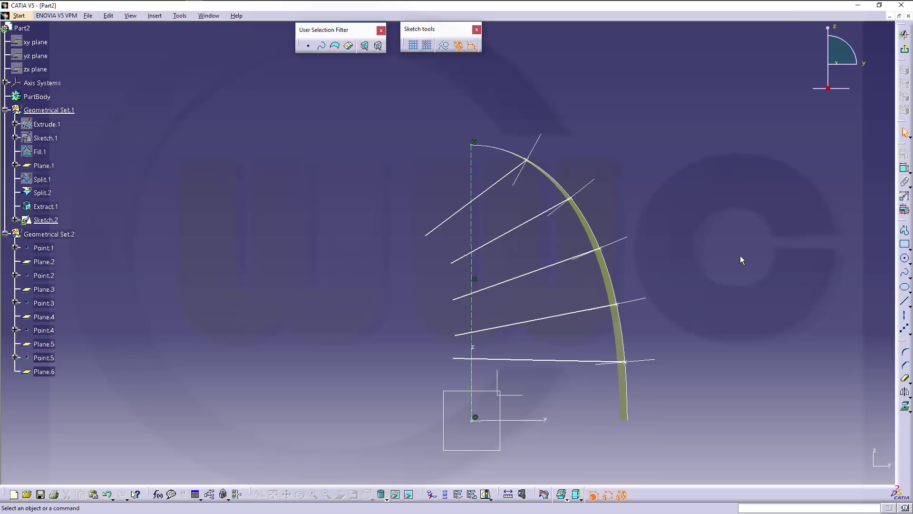
{"action": "left_click", "coordinate": [905, 169]}
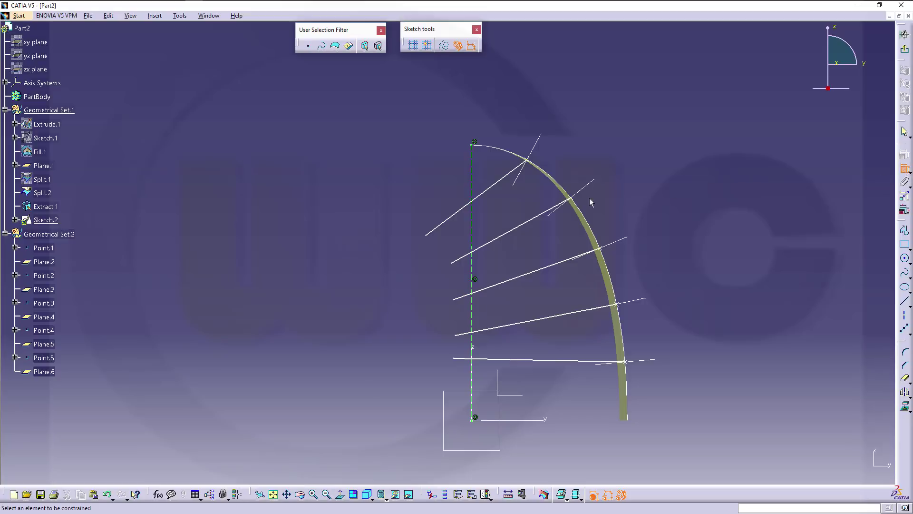
{"action": "left_click", "coordinate": [507, 165]}
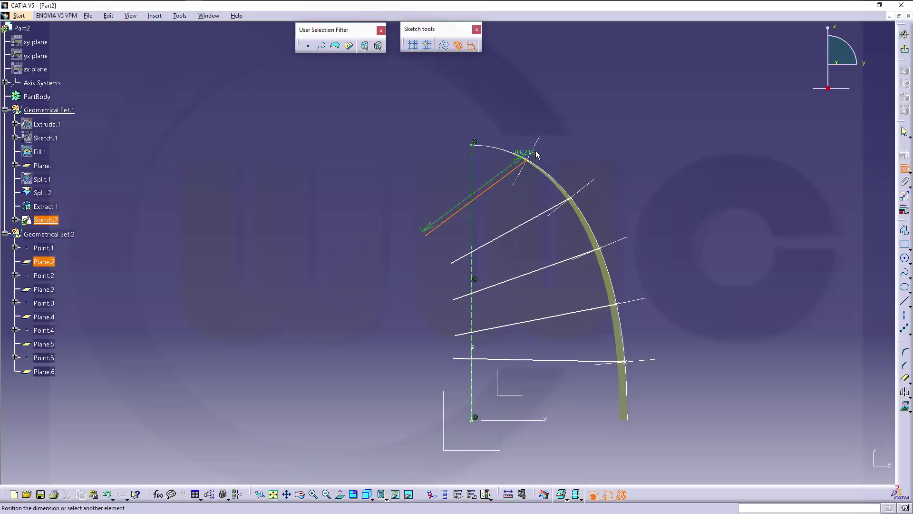
{"action": "left_click", "coordinate": [514, 134]}
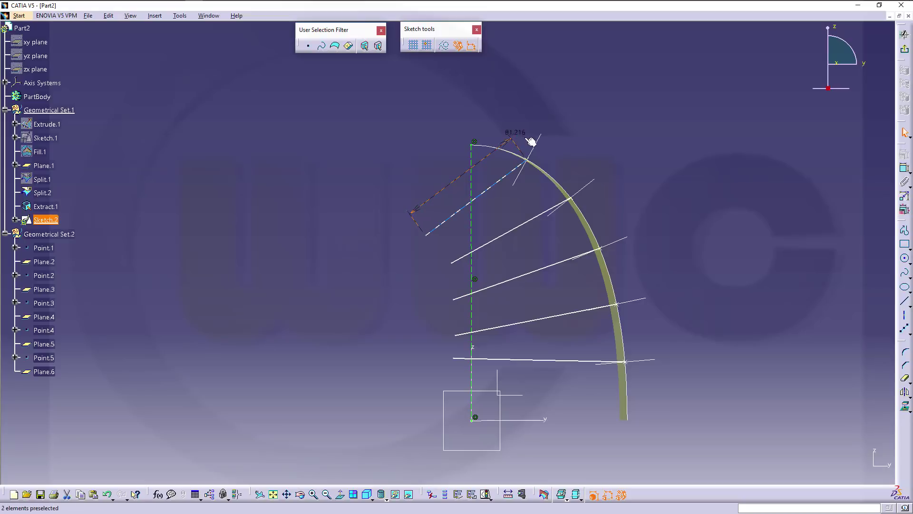
{"action": "key", "text": "Delete"}
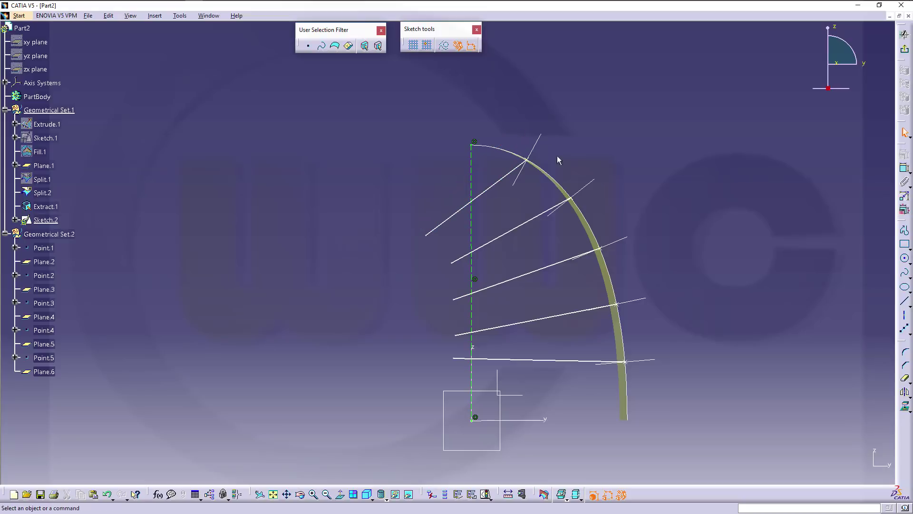
Quick-trim the inner ends of all five joint lines back to the vertical construction line.
{"action": "left_click", "coordinate": [904, 377]}
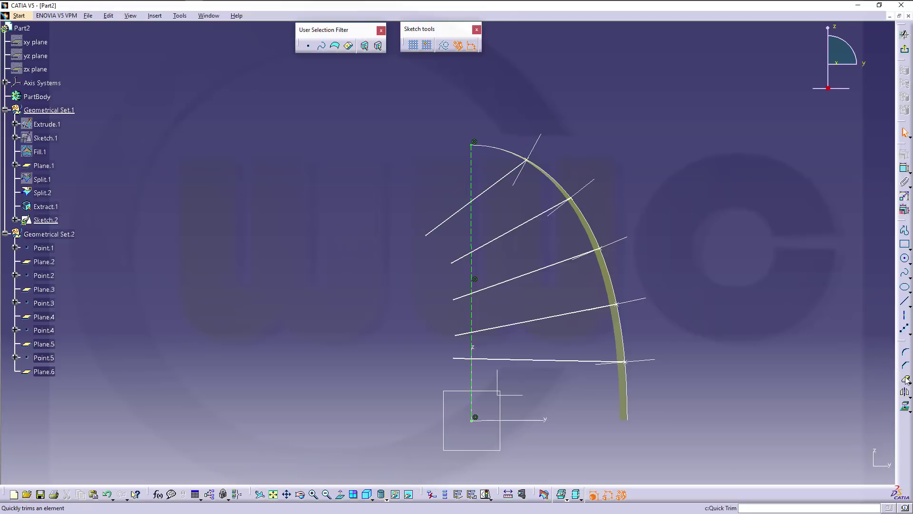
{"action": "left_click", "coordinate": [467, 360]}
{"action": "left_click", "coordinate": [463, 333]}
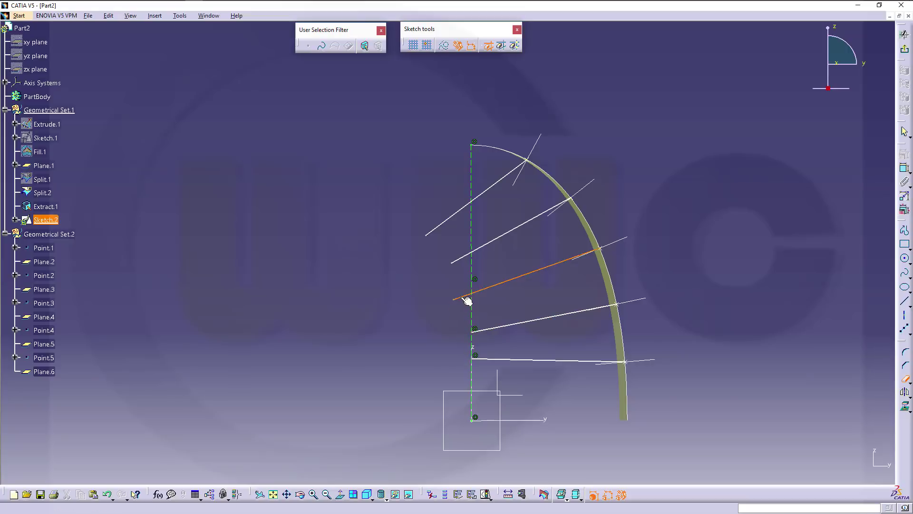
{"action": "left_click", "coordinate": [467, 300]}
{"action": "left_click", "coordinate": [463, 255]}
{"action": "left_click", "coordinate": [444, 221]}
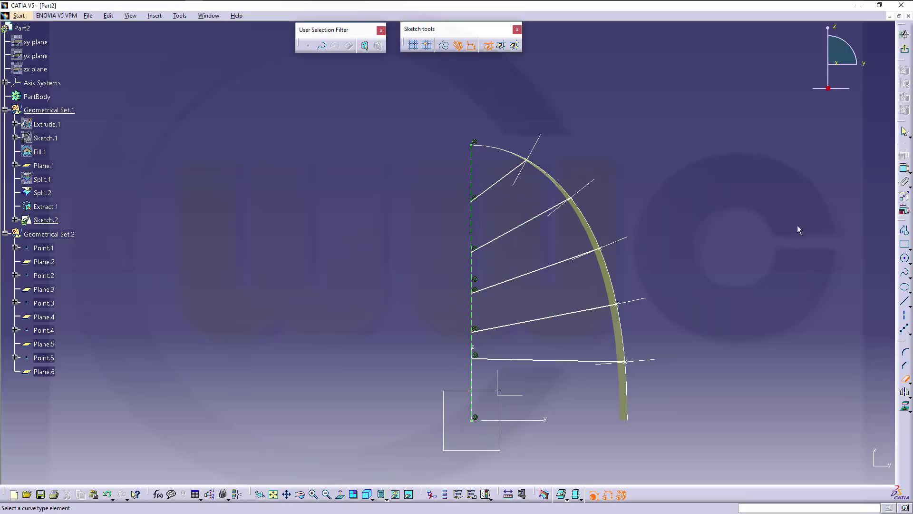
Constrain the uppermost joint line coincident with its normal plane, Plane.2.
{"action": "left_click", "coordinate": [904, 169]}
{"action": "left_click", "coordinate": [513, 180]}
{"action": "left_click", "coordinate": [523, 162]}
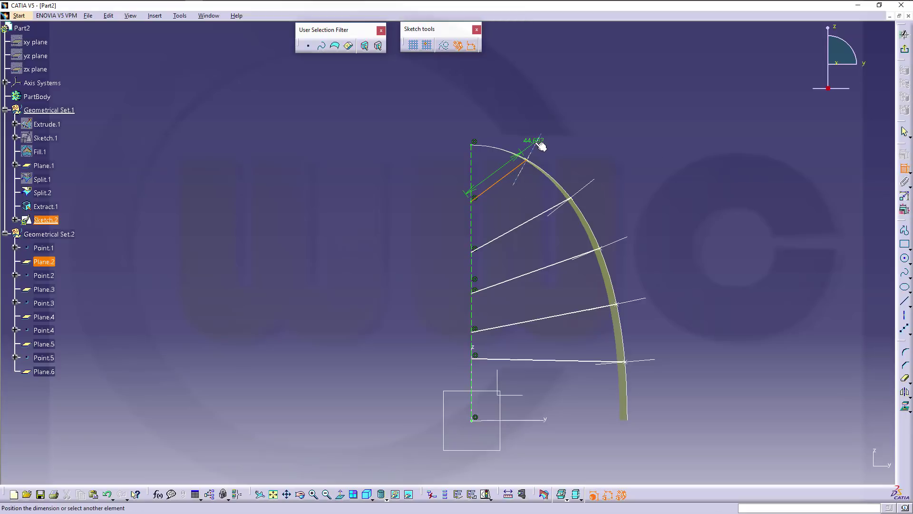
{"action": "right_click", "coordinate": [586, 129]}
{"action": "left_click", "coordinate": [621, 192]}
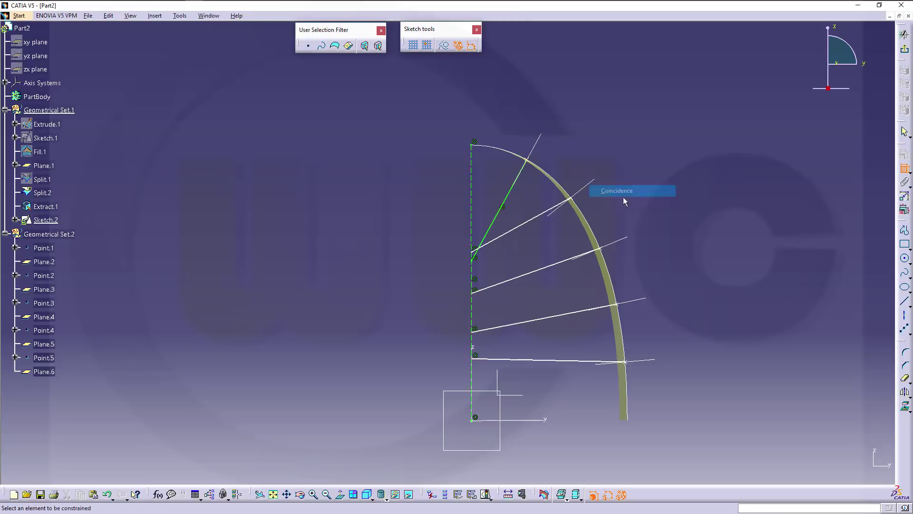
Constrain the second and third joint lines from the apex coincident with Plane.3 and Plane.4 respectively.
{"action": "left_click", "coordinate": [536, 214]}
{"action": "left_click", "coordinate": [585, 190]}
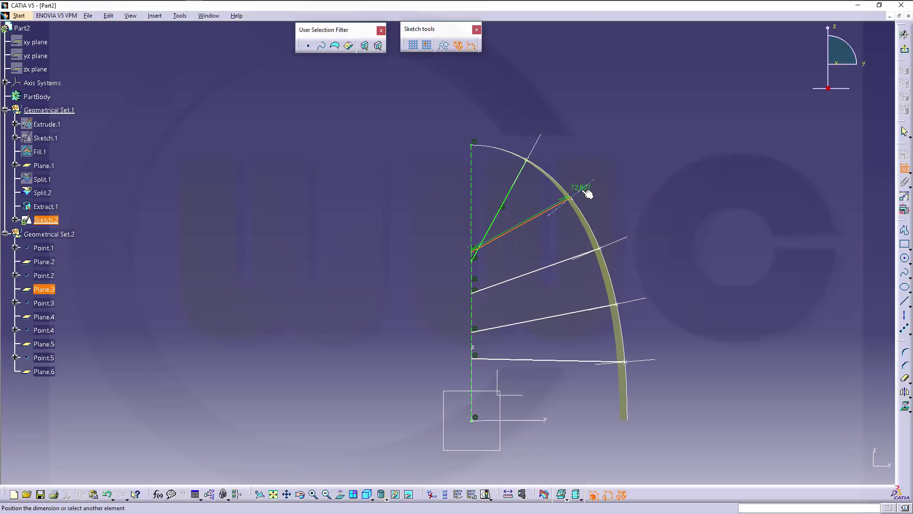
{"action": "right_click", "coordinate": [613, 183]}
{"action": "left_click", "coordinate": [643, 239]}
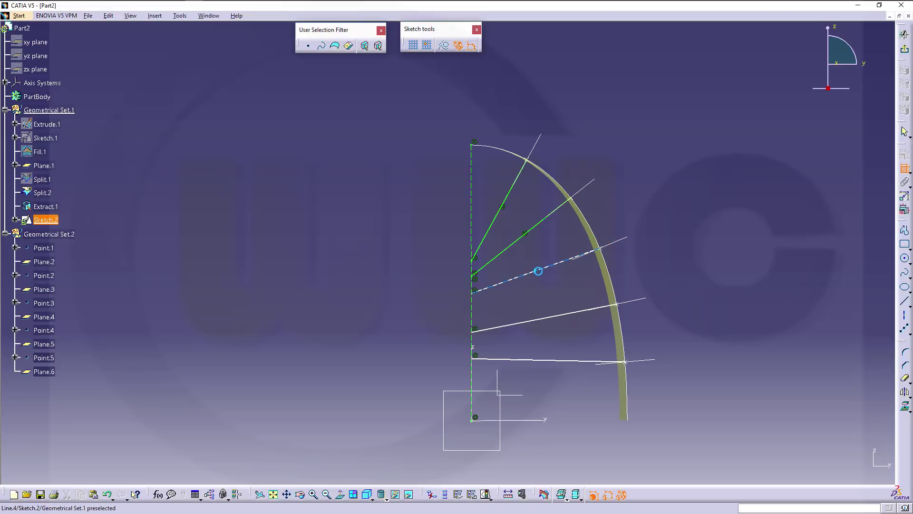
{"action": "left_click", "coordinate": [539, 272]}
{"action": "left_click", "coordinate": [514, 241]}
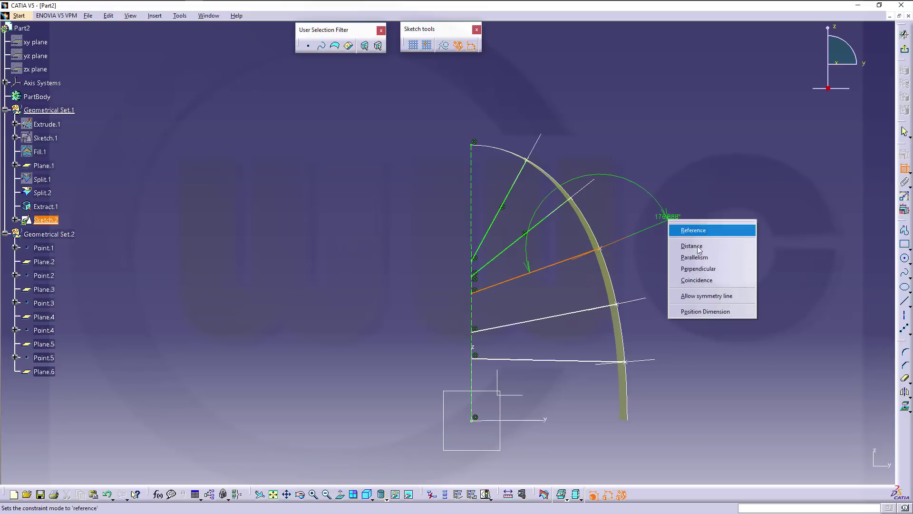
{"action": "right_click", "coordinate": [668, 219]}
{"action": "left_click", "coordinate": [699, 281]}
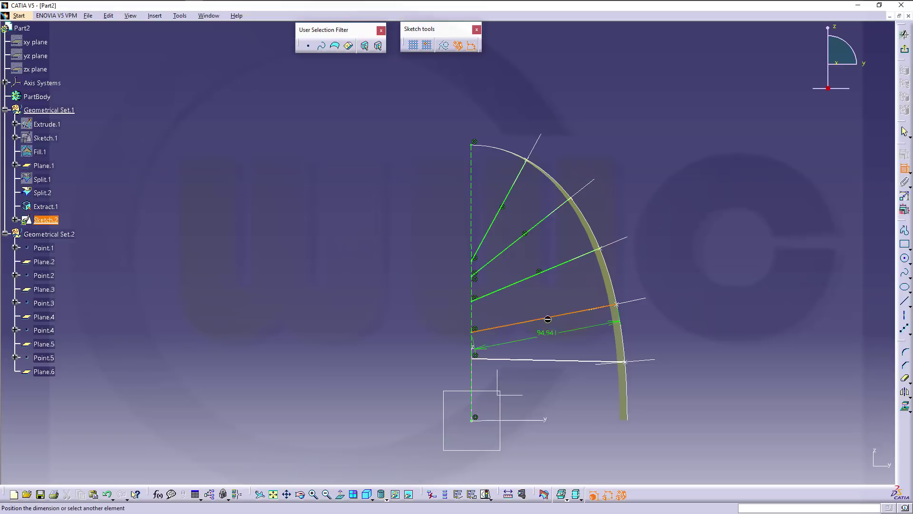
Constrain the two lowest joint lines coincident with Plane.5 and Plane.6 respectively.
{"action": "left_click", "coordinate": [535, 319]}
{"action": "right_click", "coordinate": [681, 273]}
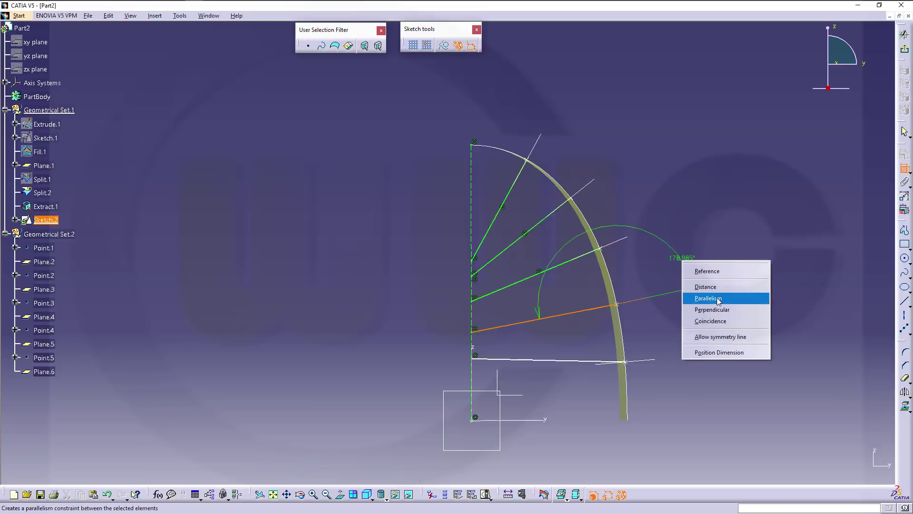
{"action": "left_click", "coordinate": [718, 322]}
{"action": "left_click", "coordinate": [594, 361]}
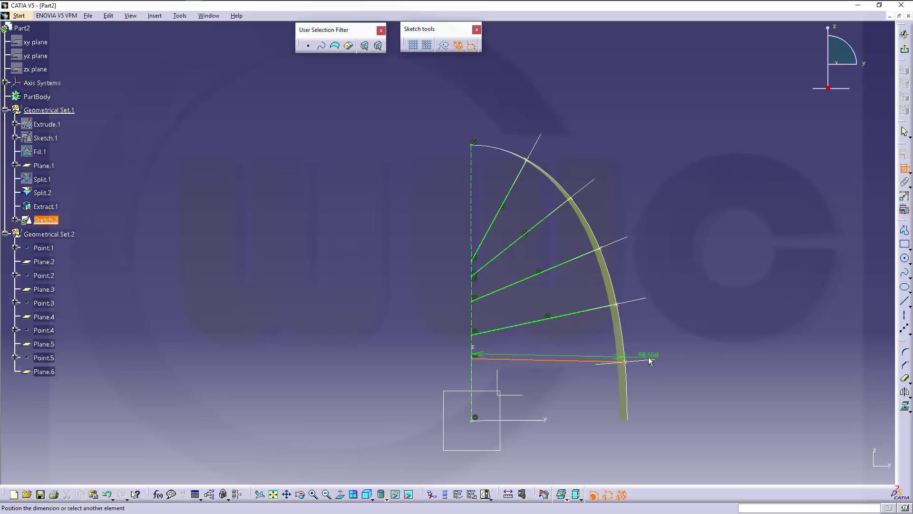
{"action": "right_click", "coordinate": [714, 311]}
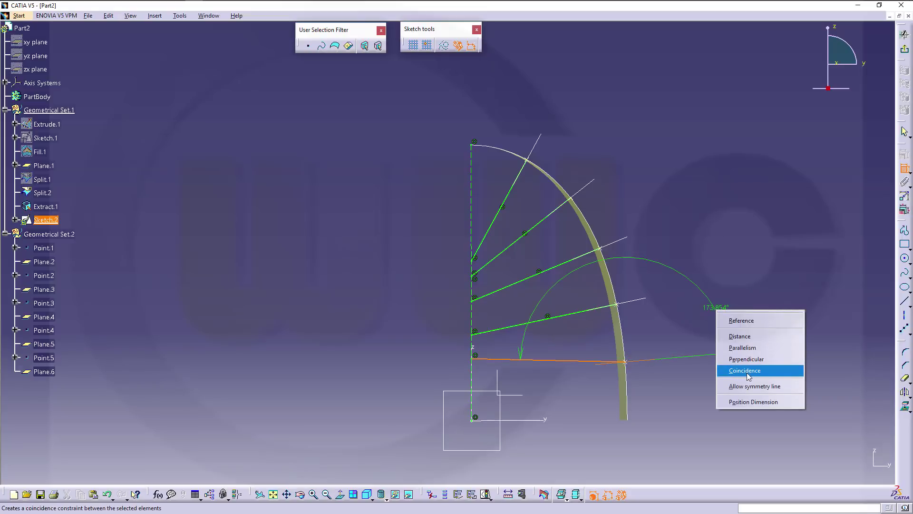
{"action": "left_click", "coordinate": [747, 372]}
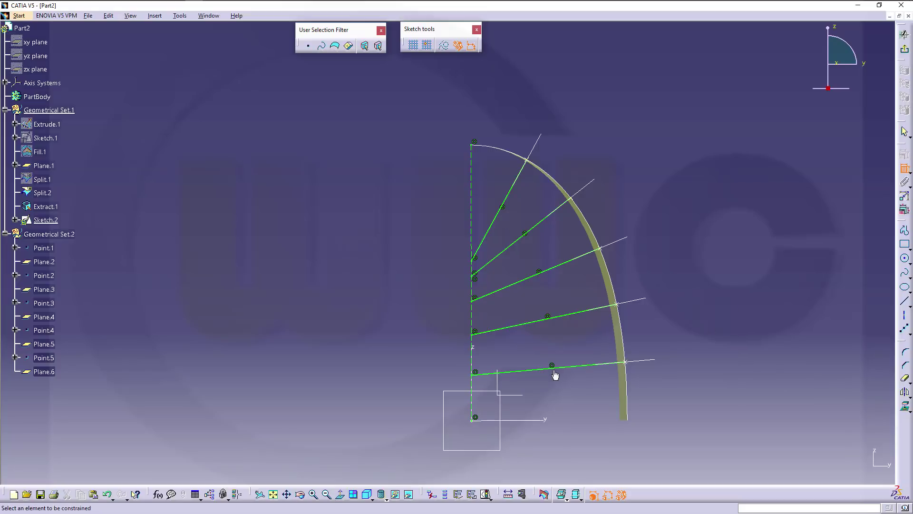
Make each of the five joint lines an individual output feature of the sketch.
{"action": "left_click", "coordinate": [459, 494]}
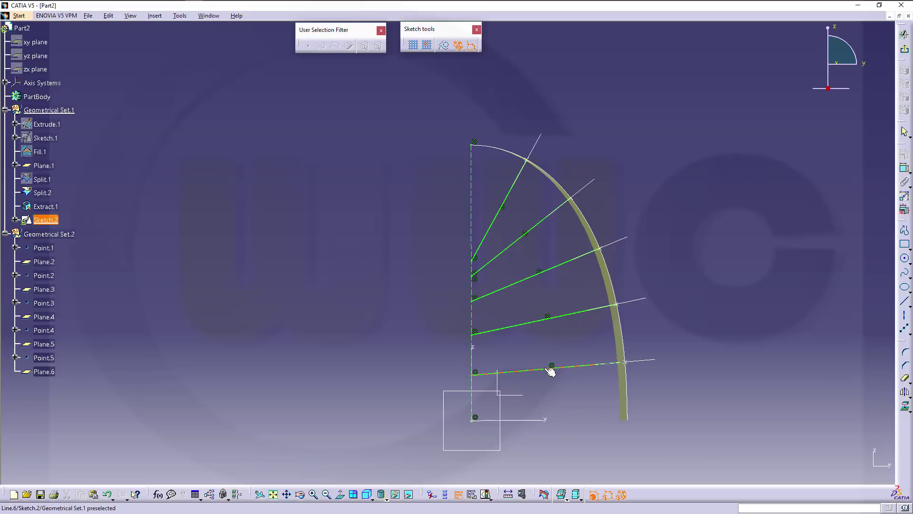
{"action": "left_click", "coordinate": [550, 369]}
{"action": "left_click", "coordinate": [543, 320]}
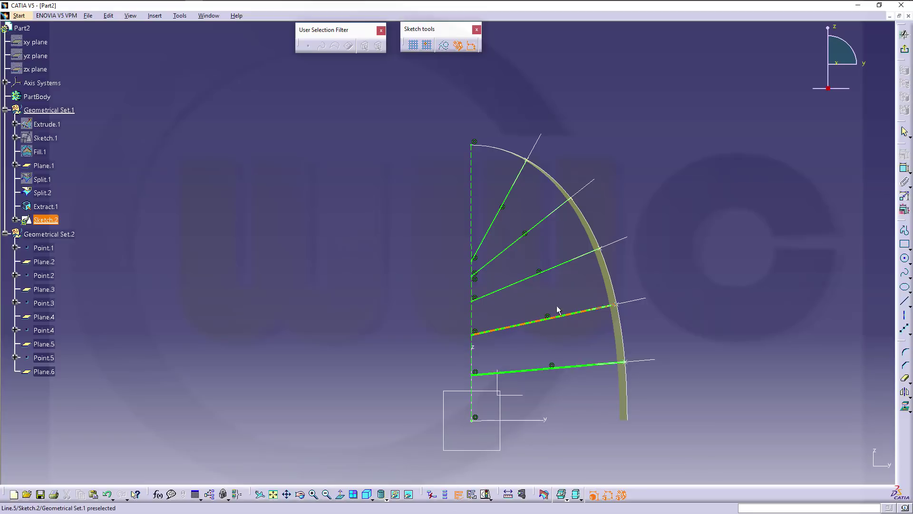
{"action": "left_click", "coordinate": [530, 277]}
{"action": "left_click", "coordinate": [516, 240]}
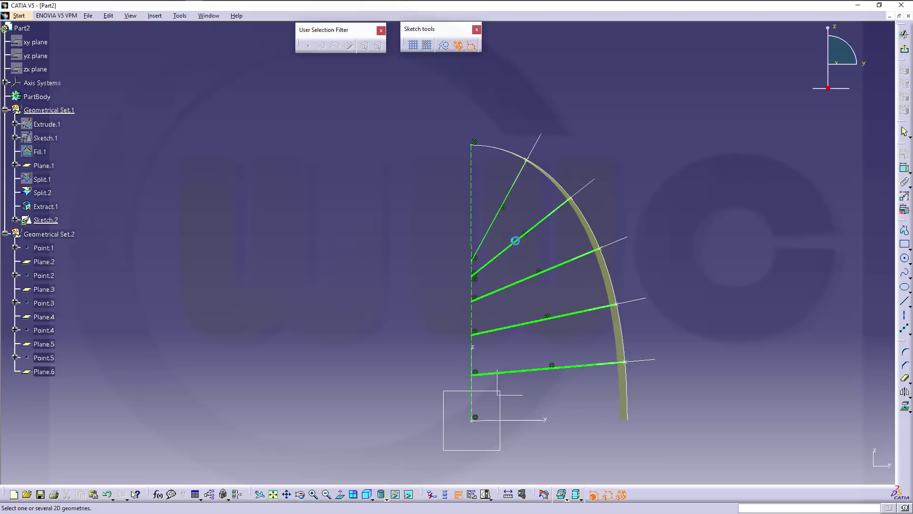
{"action": "left_click", "coordinate": [501, 218]}
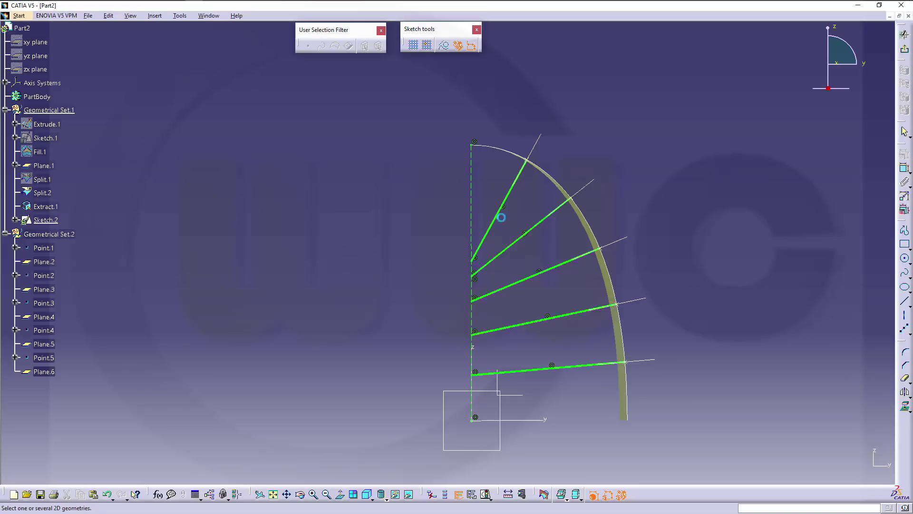
Exit the joint-line sketch and return to the 3D part.
{"action": "left_click", "coordinate": [905, 51]}
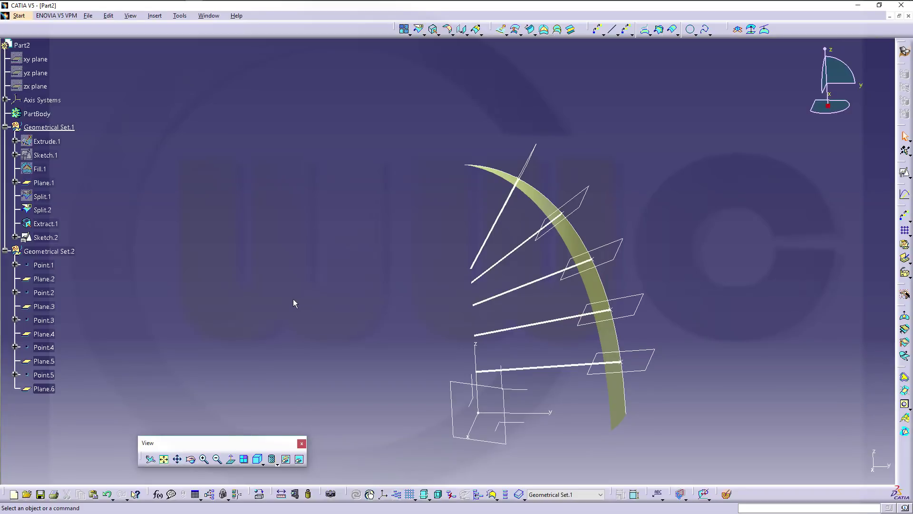
{"action": "middle_click_drag", "start_coordinate": [322, 306], "coordinate": [343, 272]}
{"action": "middle_click_drag", "start_coordinate": [449, 287], "coordinate": [395, 281]}
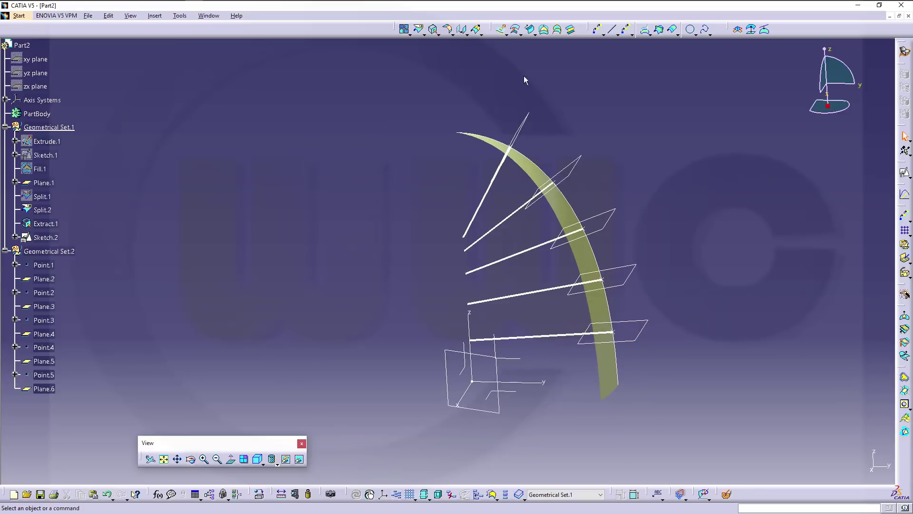
Revolve the uppermost joint line about the absolute Z axis into a surface, 45 degrees to each side.
{"action": "left_click", "coordinate": [515, 30]}
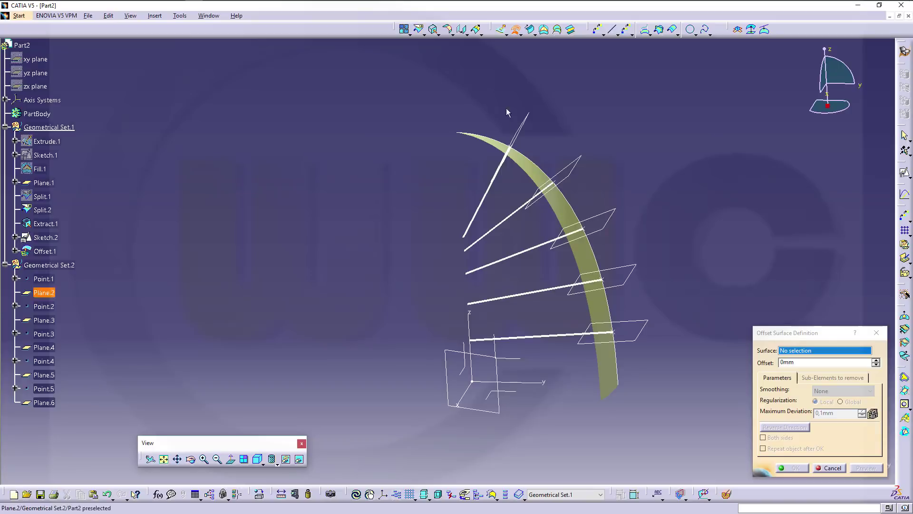
{"action": "left_click", "coordinate": [829, 469]}
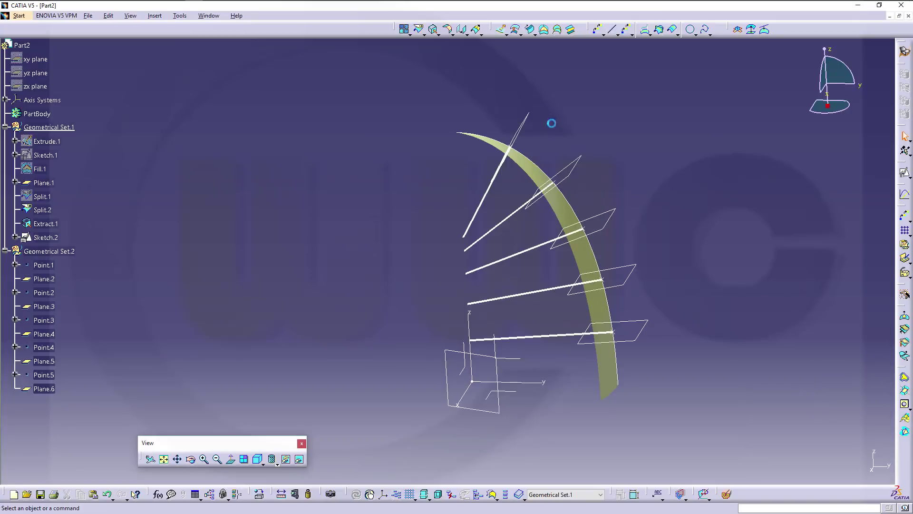
{"action": "left_click", "coordinate": [506, 36]}
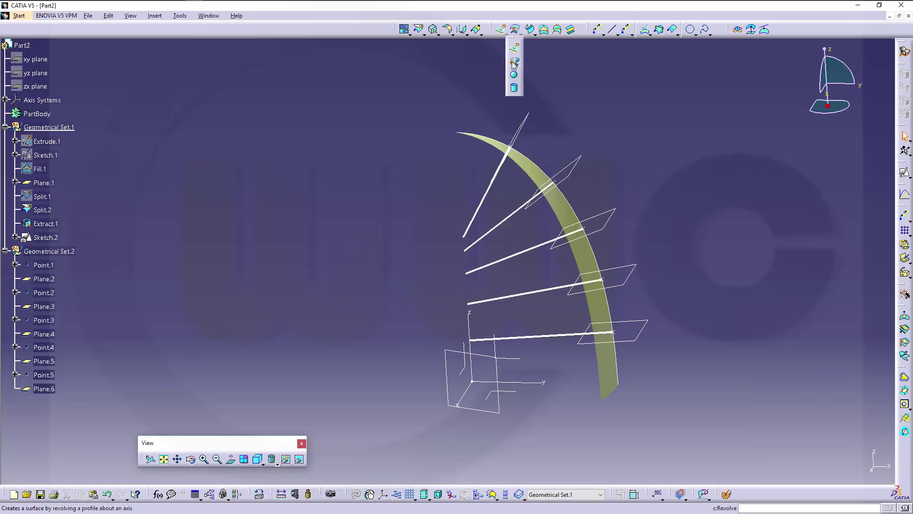
{"action": "left_click", "coordinate": [514, 66]}
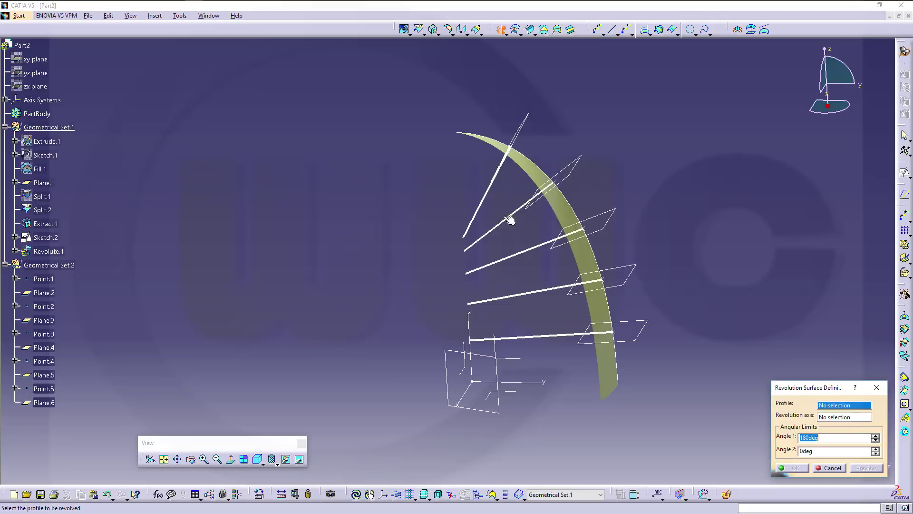
{"action": "left_click", "coordinate": [492, 191]}
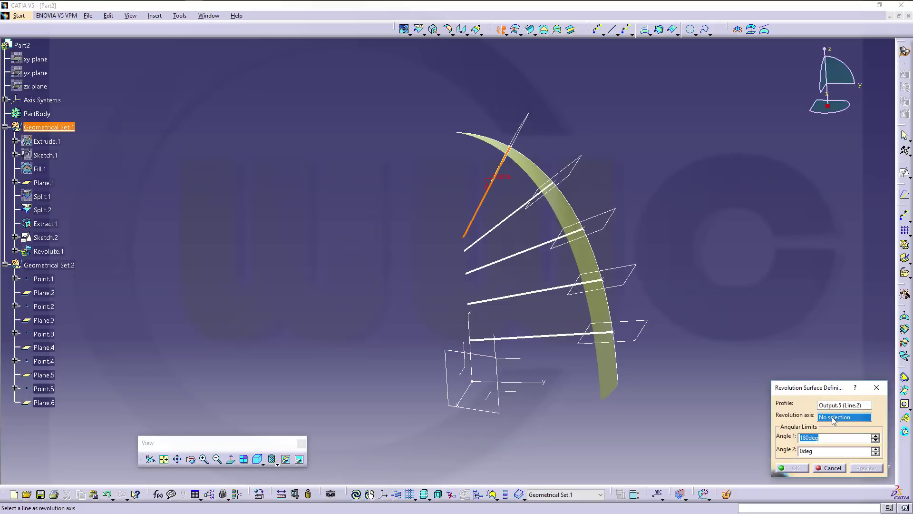
{"action": "left_click", "coordinate": [475, 320]}
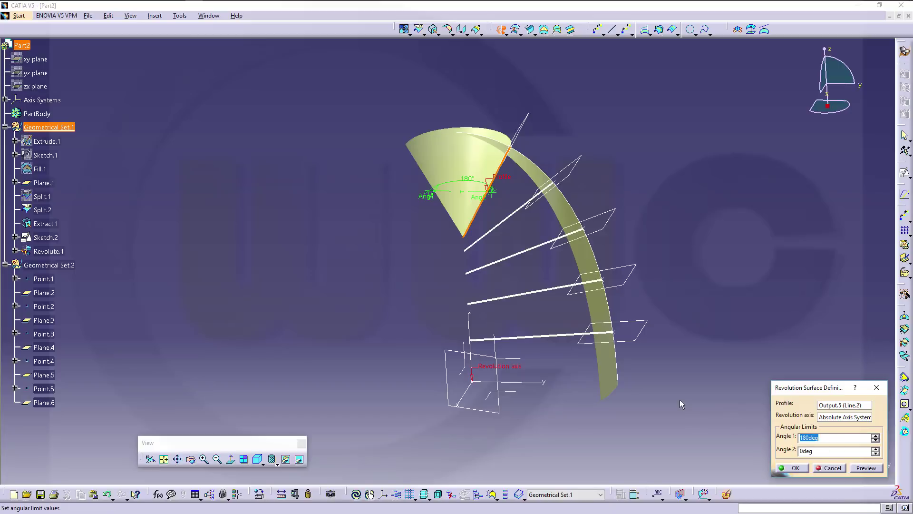
{"action": "type", "text": "45"}
{"action": "key", "text": "Tab"}
{"action": "type", "text": "45"}
{"action": "key", "text": "Tab"}
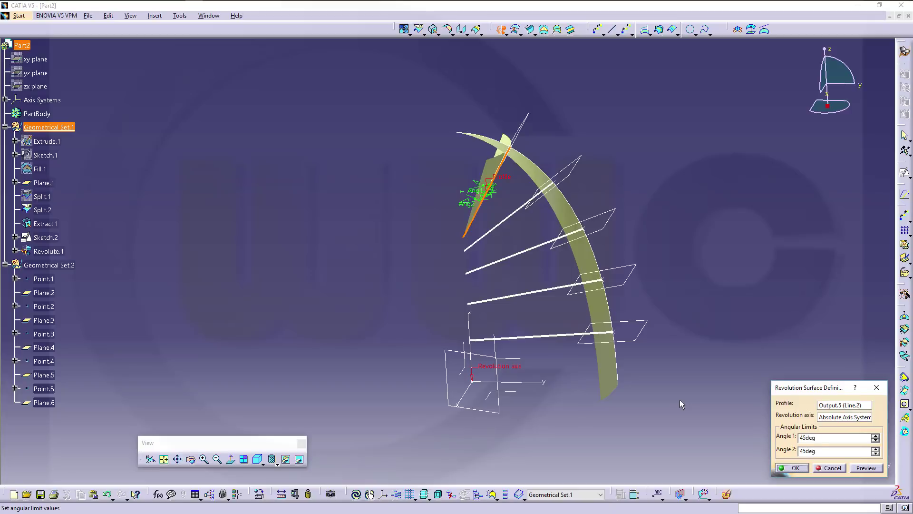
{"action": "left_click", "coordinate": [792, 468]}
Revolve the second and third joint lines from the apex about the absolute Z axis, 45 degrees to each side.
{"action": "left_click", "coordinate": [519, 207]}
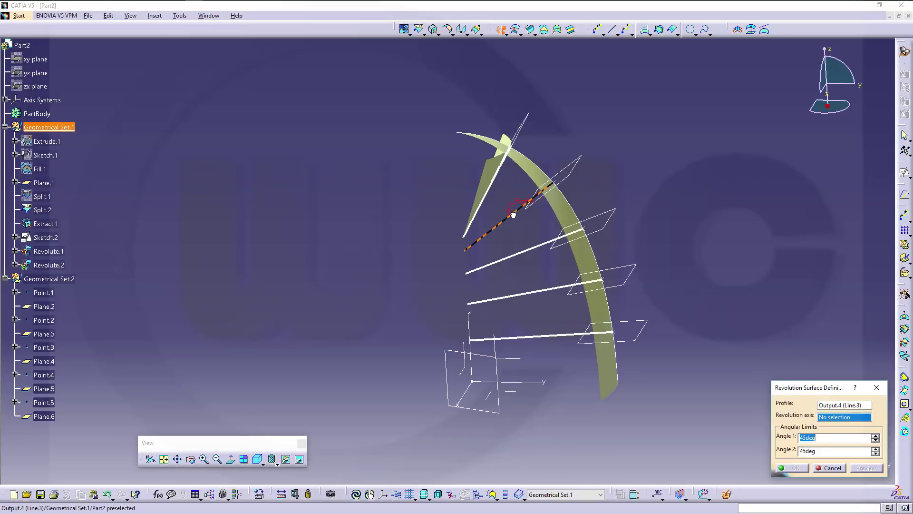
{"action": "left_click", "coordinate": [469, 317]}
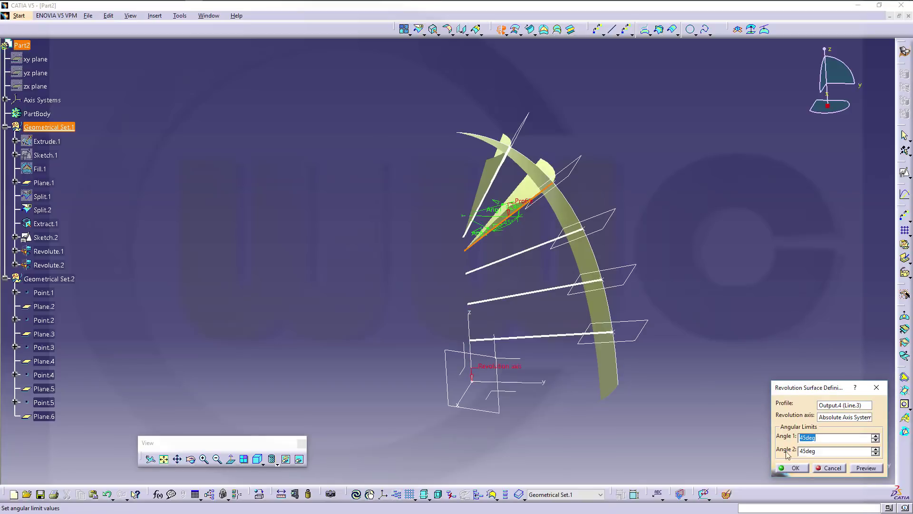
{"action": "left_click", "coordinate": [794, 469]}
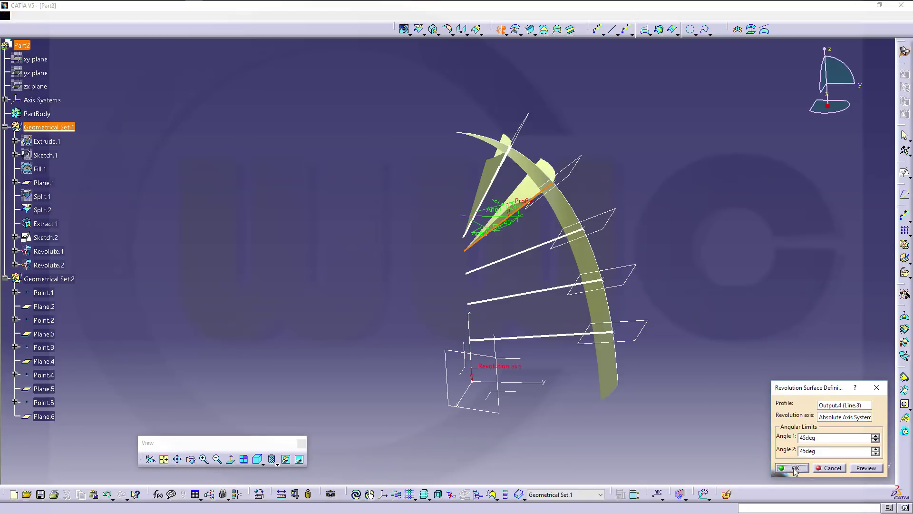
{"action": "left_click", "coordinate": [525, 250]}
{"action": "left_click", "coordinate": [470, 315]}
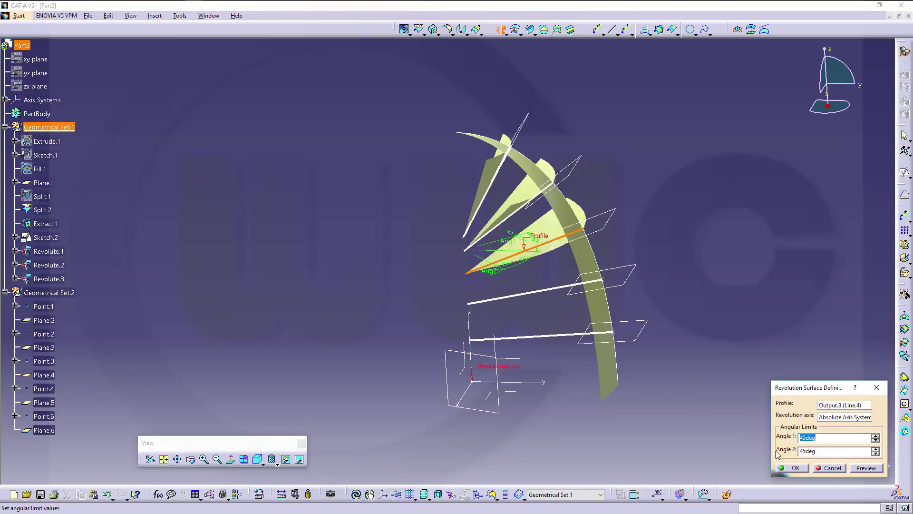
{"action": "left_click", "coordinate": [793, 469]}
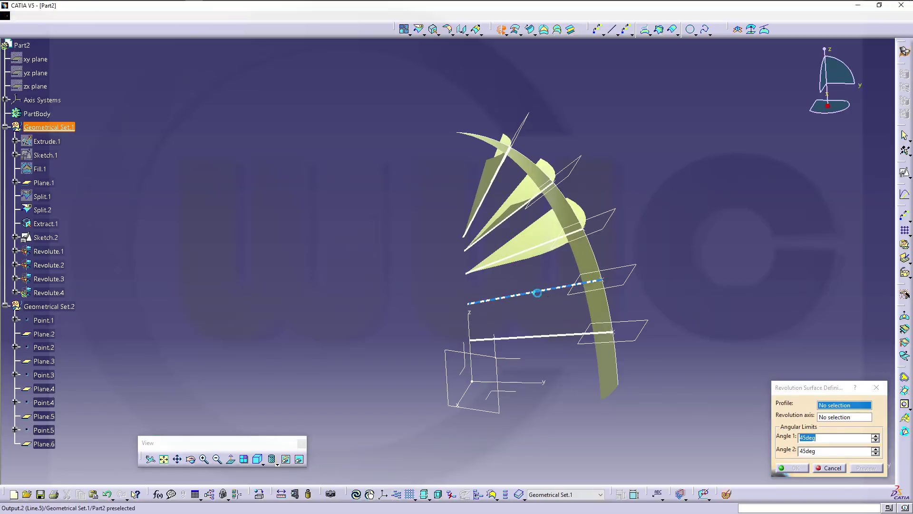
Revolve the two lowest joint lines about the absolute Z axis, 45 degrees to each side.
{"action": "left_click", "coordinate": [532, 293]}
{"action": "left_click", "coordinate": [470, 315]}
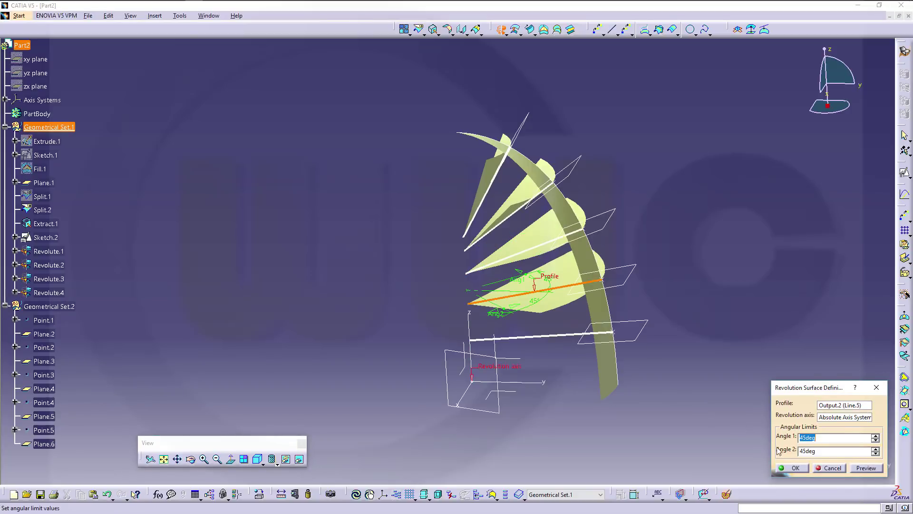
{"action": "left_click", "coordinate": [795, 469]}
{"action": "left_click", "coordinate": [491, 340]}
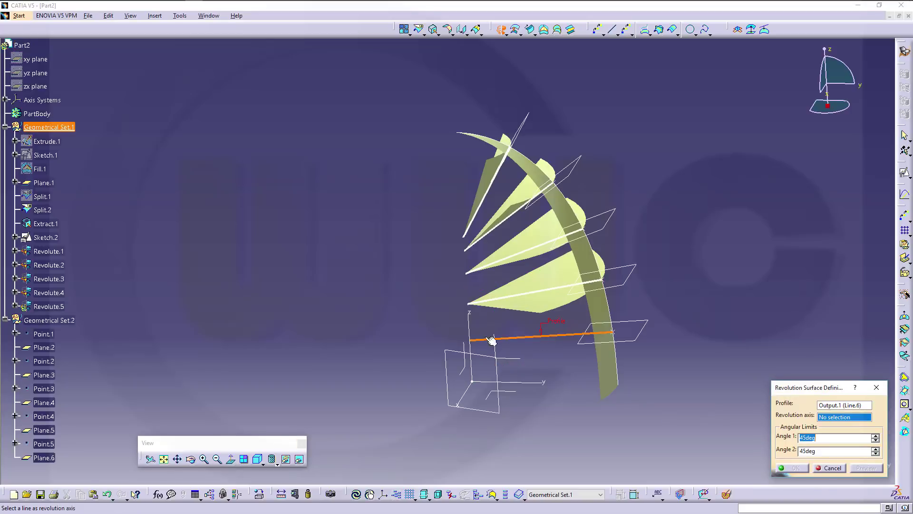
{"action": "left_click", "coordinate": [469, 319]}
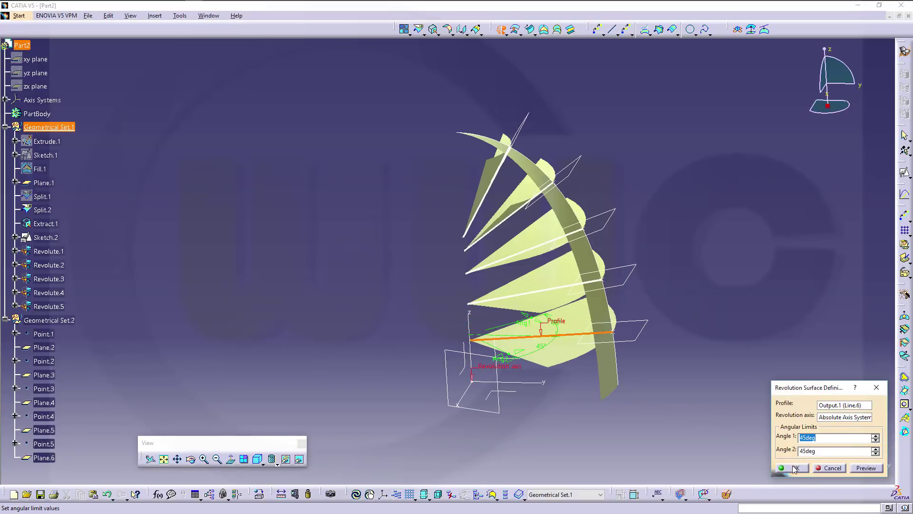
{"action": "left_click", "coordinate": [794, 468]}
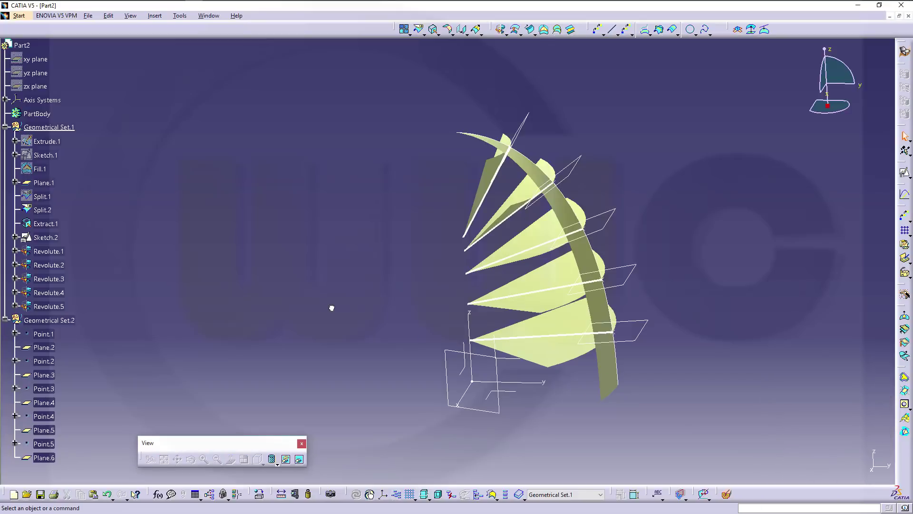
Split the curved wedge surface, Split.2, with the lowest revolved surface, Revolute.5, keeping both sides.
{"action": "middle_click_drag", "start_coordinate": [581, 316], "coordinate": [421, 285]}
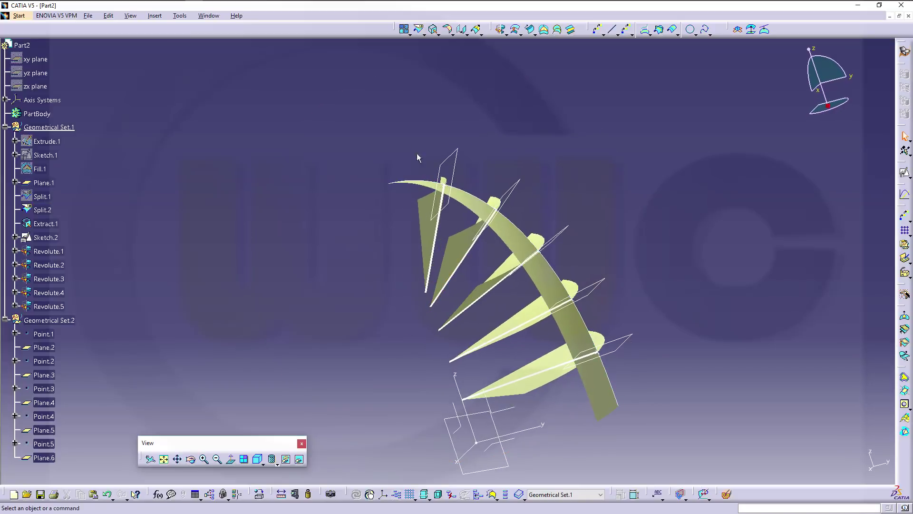
{"action": "middle_click_drag", "start_coordinate": [584, 220], "coordinate": [444, 104]}
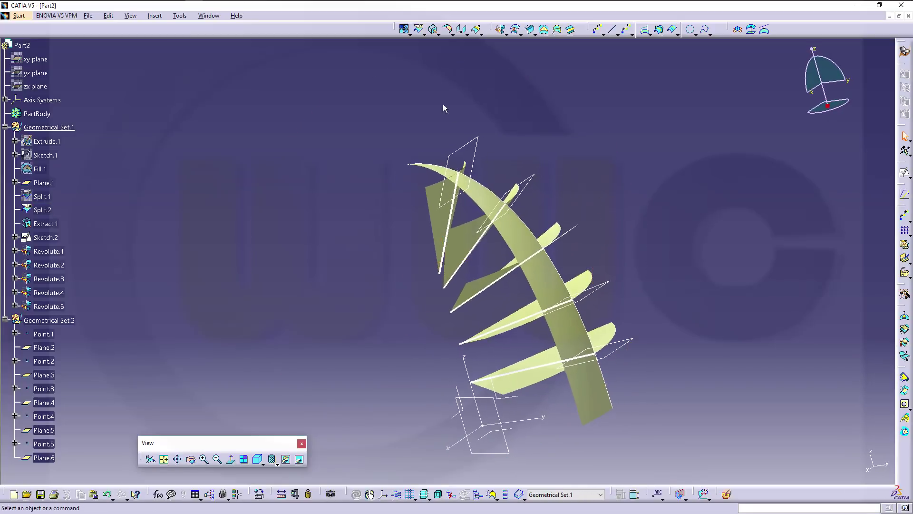
{"action": "left_click", "coordinate": [419, 29]}
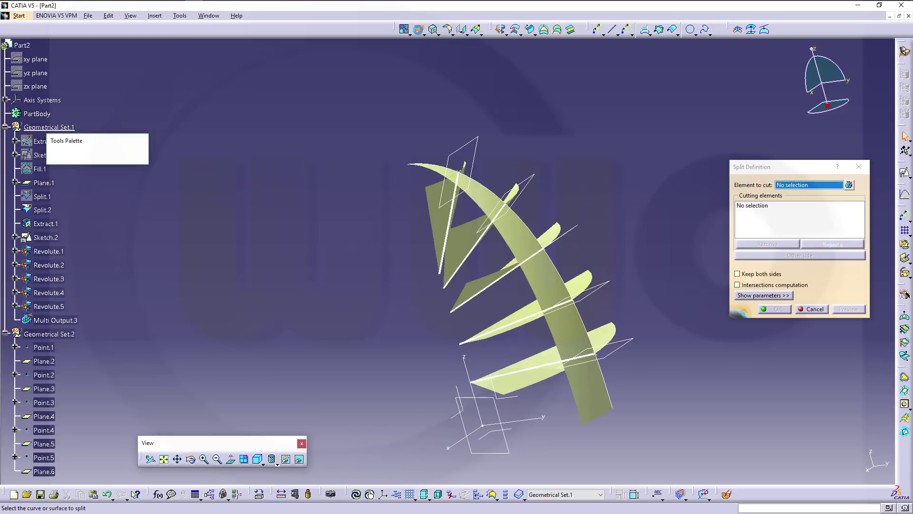
{"action": "left_click", "coordinate": [590, 405]}
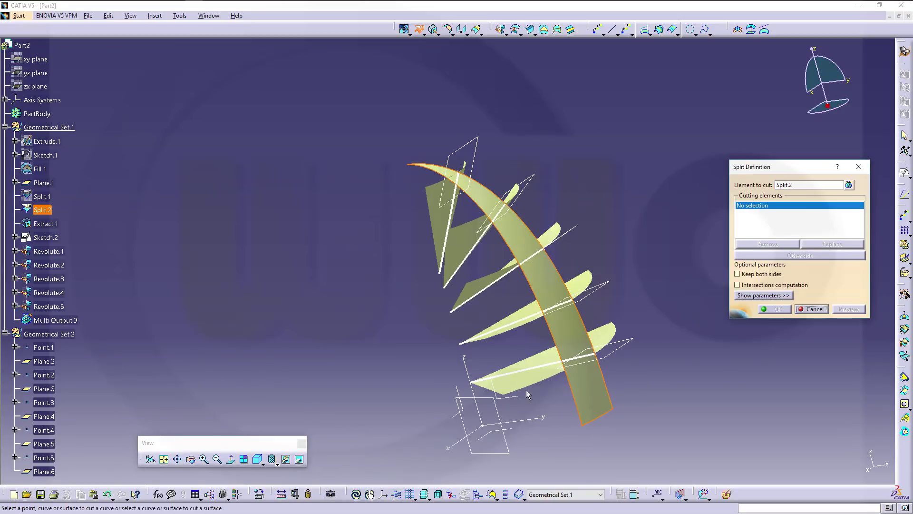
{"action": "left_click", "coordinate": [612, 360]}
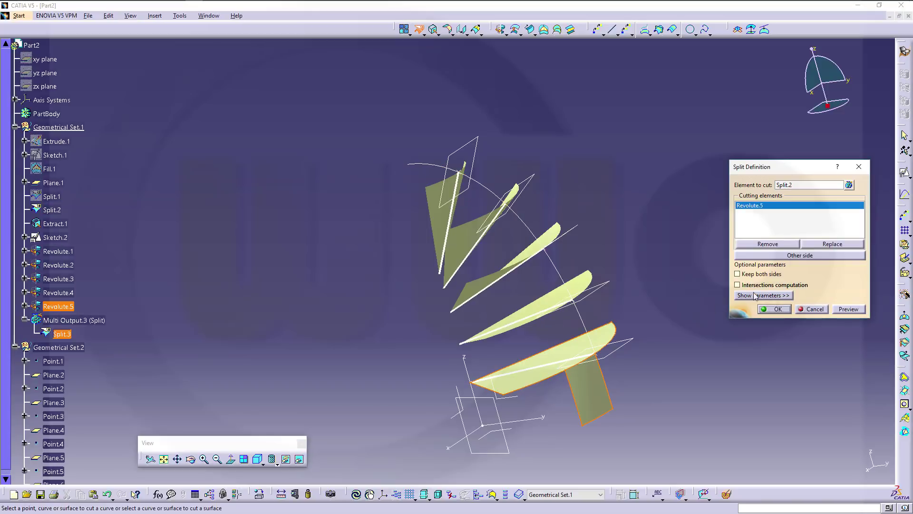
{"action": "left_click", "coordinate": [750, 274]}
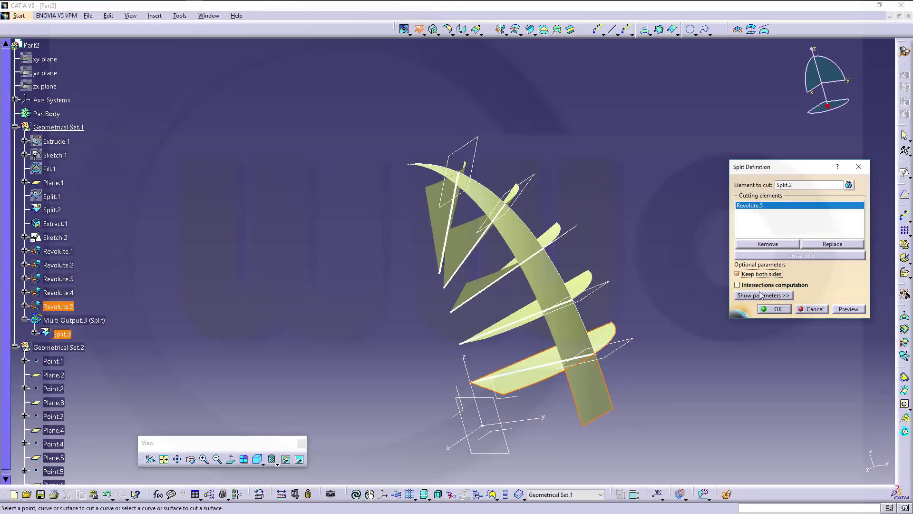
{"action": "left_click", "coordinate": [777, 309]}
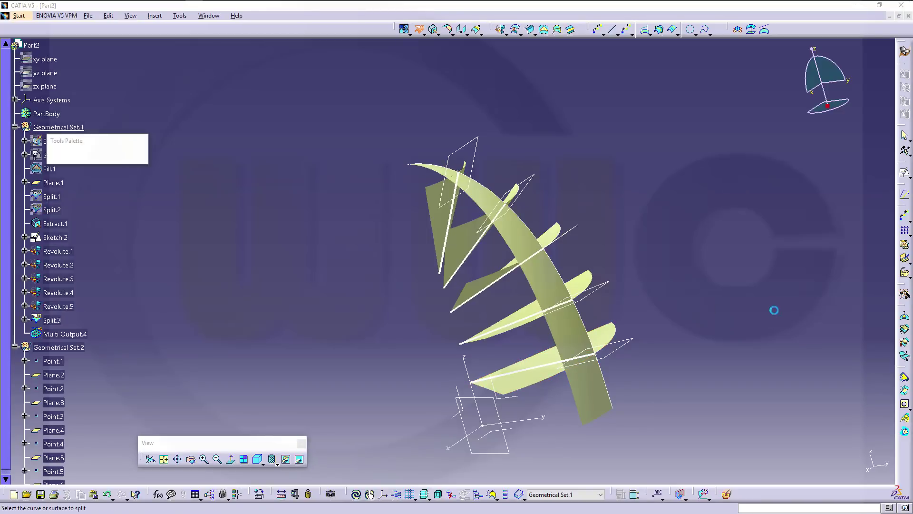
Split the remaining upper wedge piece with the second-lowest revolved surface, Revolute.4, keeping both sides.
{"action": "left_click", "coordinate": [573, 331]}
{"action": "left_click", "coordinate": [547, 312]}
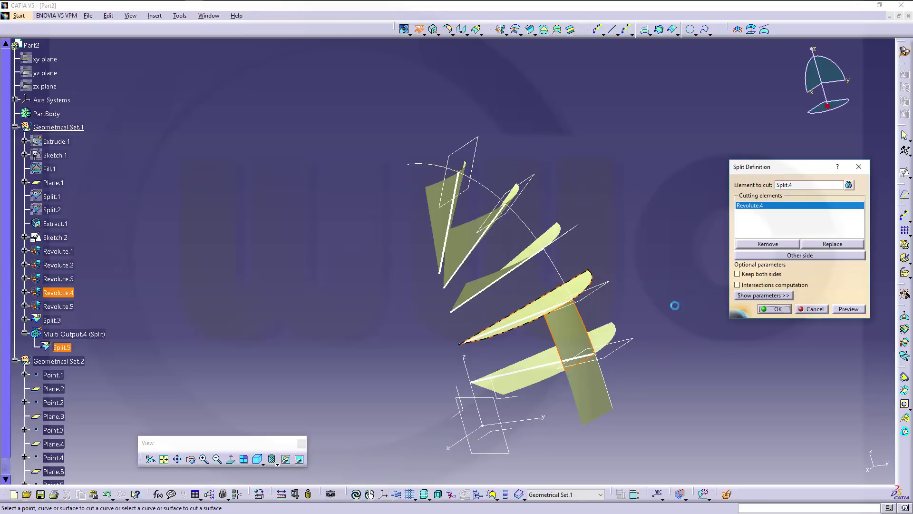
{"action": "left_click", "coordinate": [738, 275]}
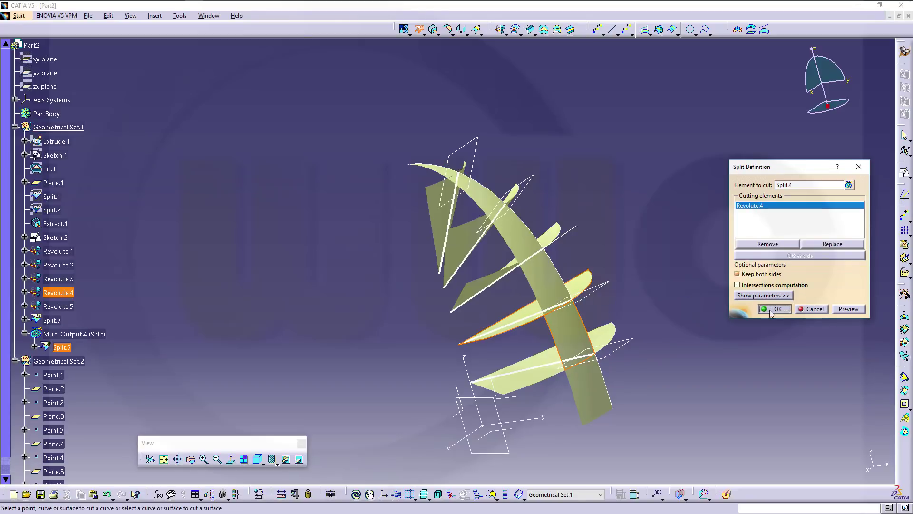
{"action": "left_click", "coordinate": [771, 310]}
Split the wedge piece above the second joint from the base with the middle revolved surface, Revolute.3, keeping both sides.
{"action": "left_click", "coordinate": [543, 275]}
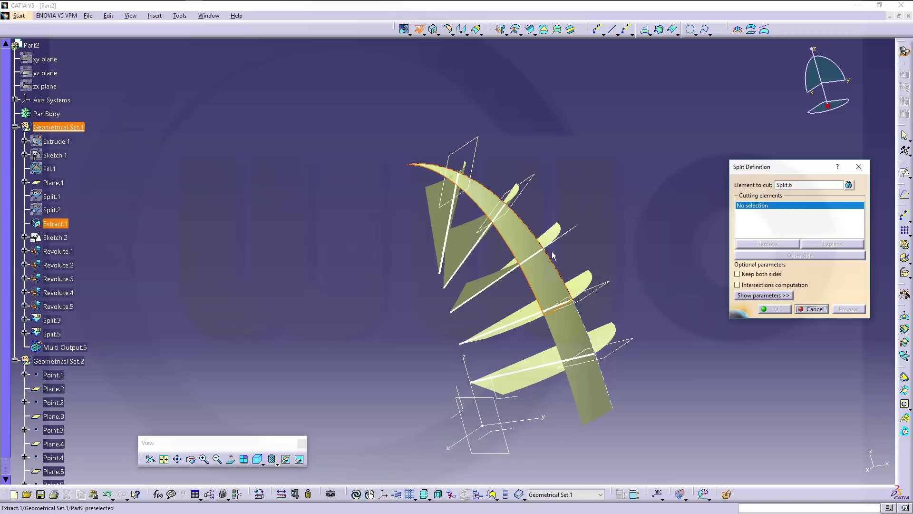
{"action": "left_click", "coordinate": [554, 234]}
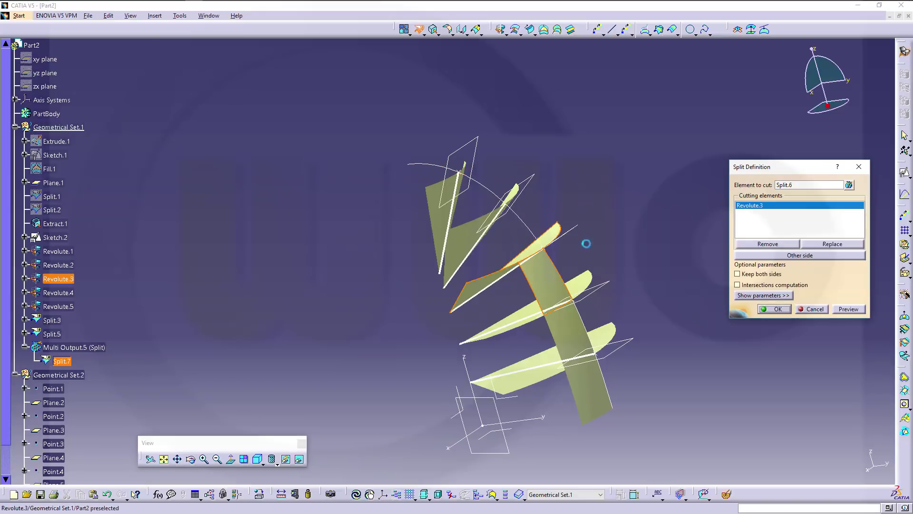
{"action": "left_click", "coordinate": [737, 275]}
{"action": "left_click", "coordinate": [775, 310]}
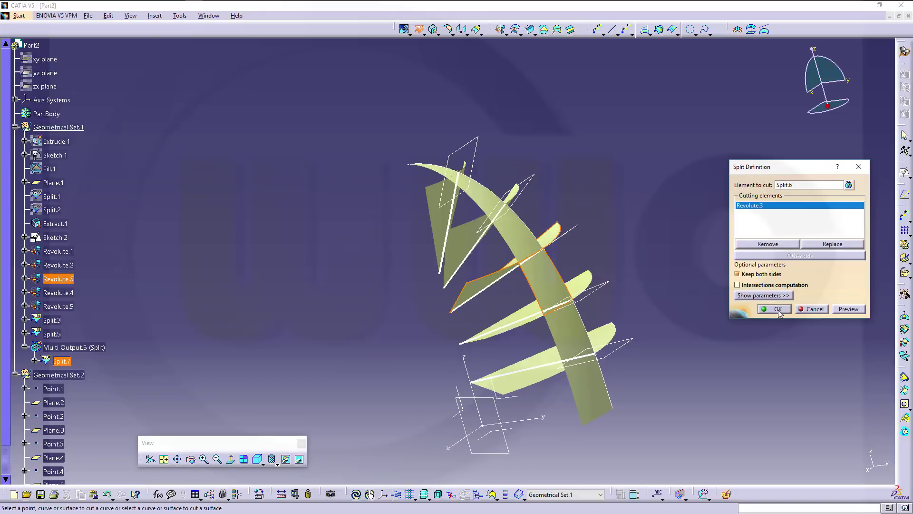
Split the wedge piece above the middle joint with Revolute.2, keeping both sides.
{"action": "left_click", "coordinate": [521, 231]}
{"action": "left_click", "coordinate": [454, 248]}
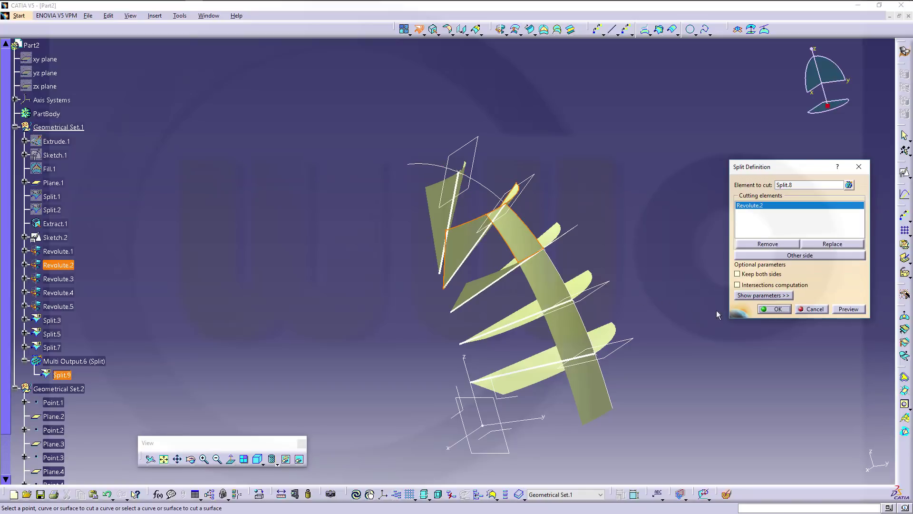
{"action": "left_click", "coordinate": [738, 274]}
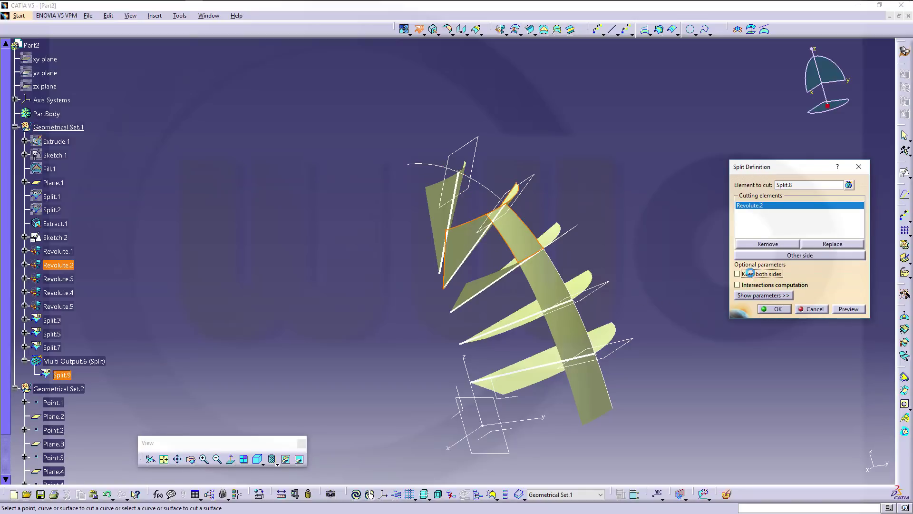
{"action": "left_click", "coordinate": [775, 309]}
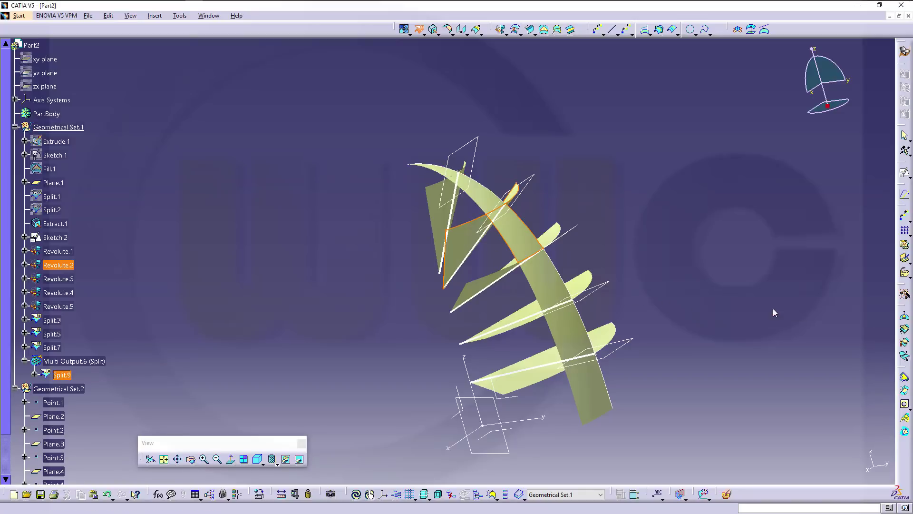
Split the uppermost remaining wedge piece with the highest revolved surface, Revolute.1, keeping both sides.
{"action": "left_click", "coordinate": [484, 194]}
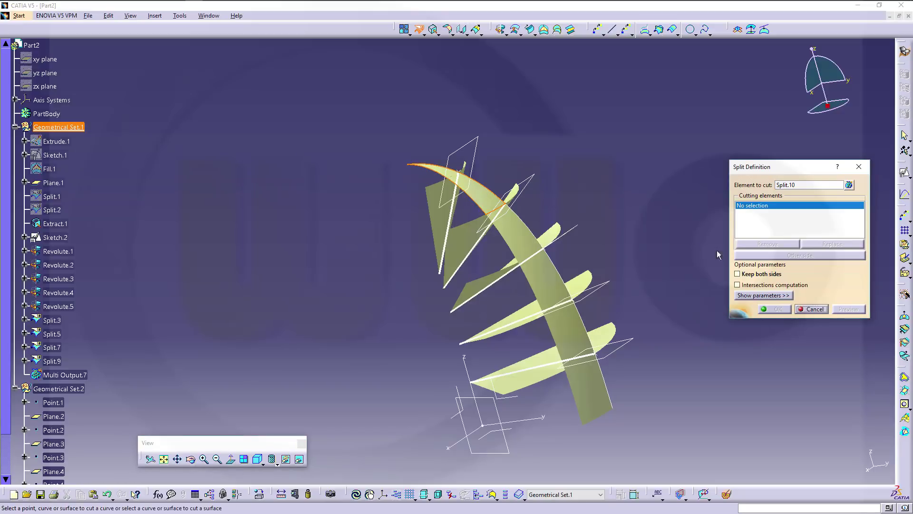
{"action": "left_click", "coordinate": [446, 222]}
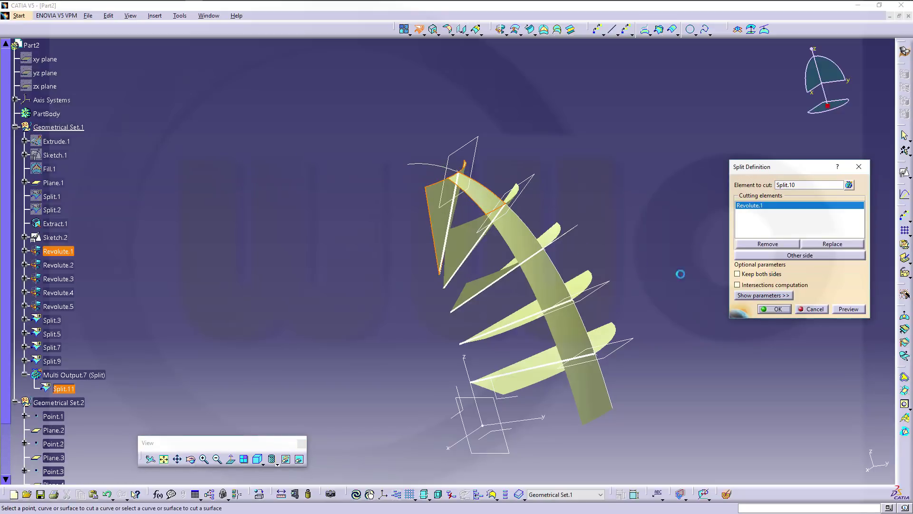
{"action": "left_click", "coordinate": [738, 274]}
{"action": "left_click", "coordinate": [773, 309]}
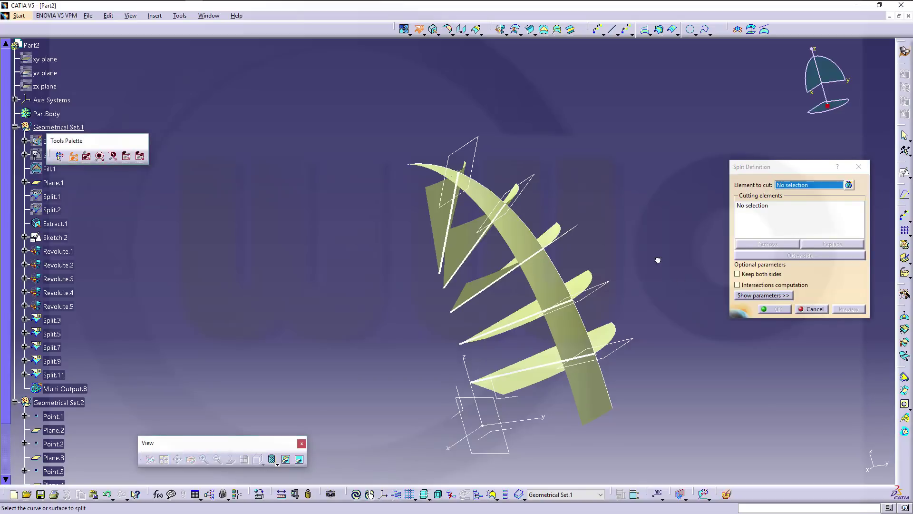
{"action": "left_click", "coordinate": [813, 309]}
{"action": "middle_click_drag", "start_coordinate": [658, 283], "coordinate": [525, 249]}
{"action": "left_click", "coordinate": [56, 376]}
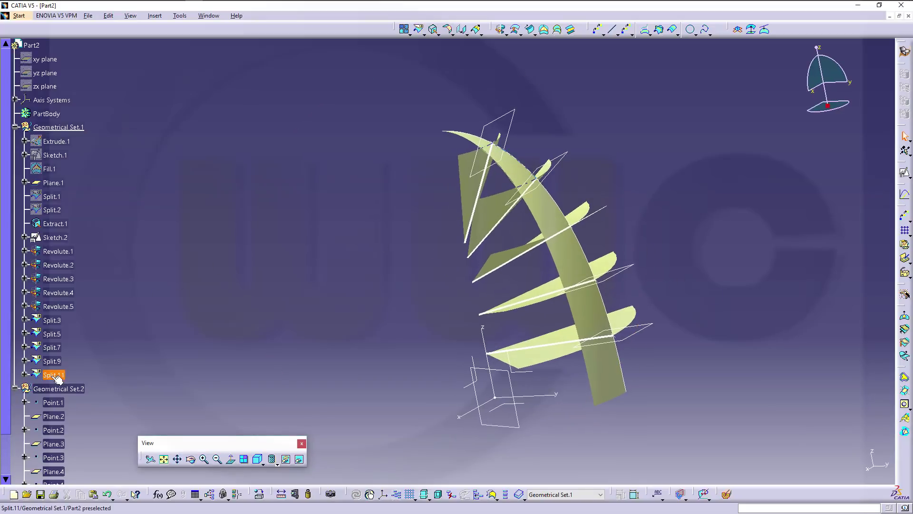
{"action": "left_click", "coordinate": [58, 361], "text": "ctrl"}
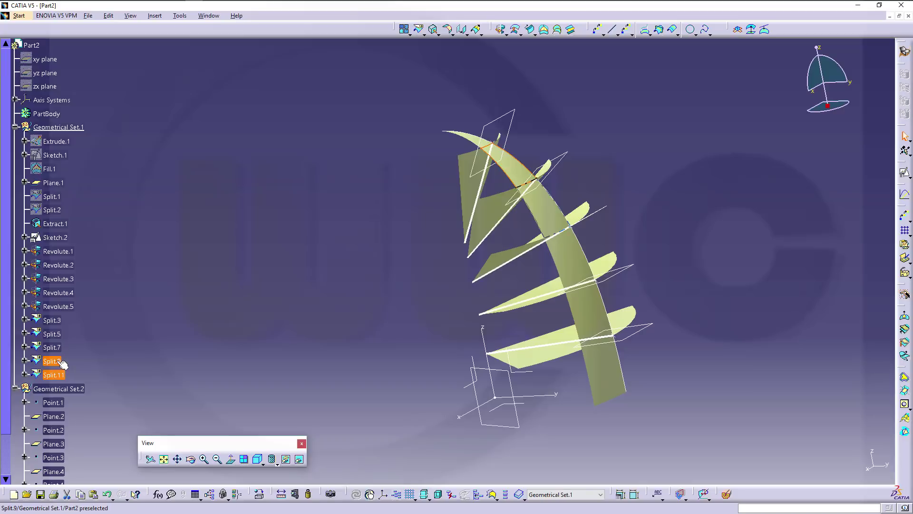
{"action": "left_click", "coordinate": [53, 347]}
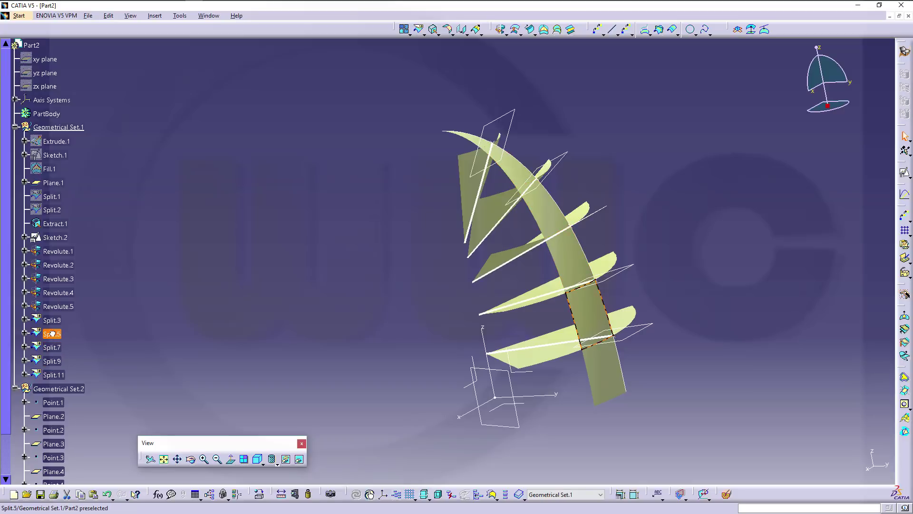
{"action": "left_click", "coordinate": [347, 234]}
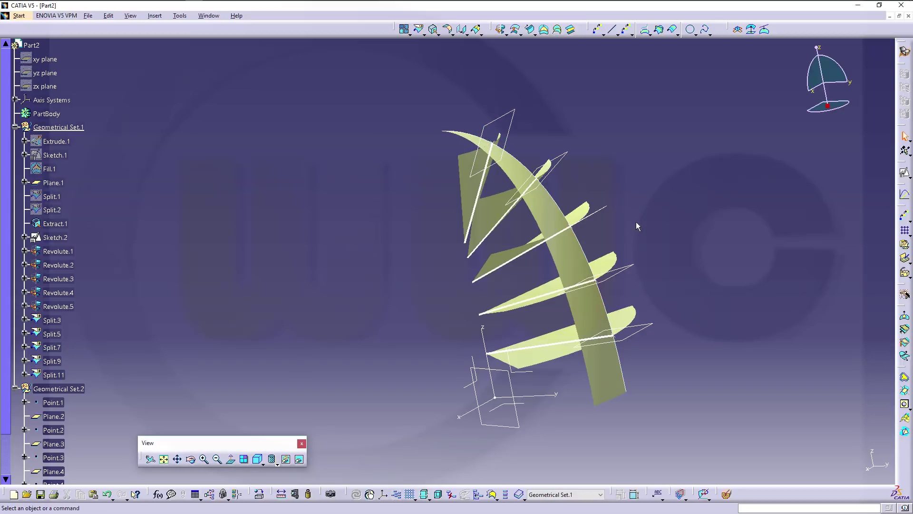
Hide the five revolved cutting surfaces, Revolute.1 to Revolute.5.
{"action": "middle_click_drag", "start_coordinate": [634, 226], "coordinate": [584, 284]}
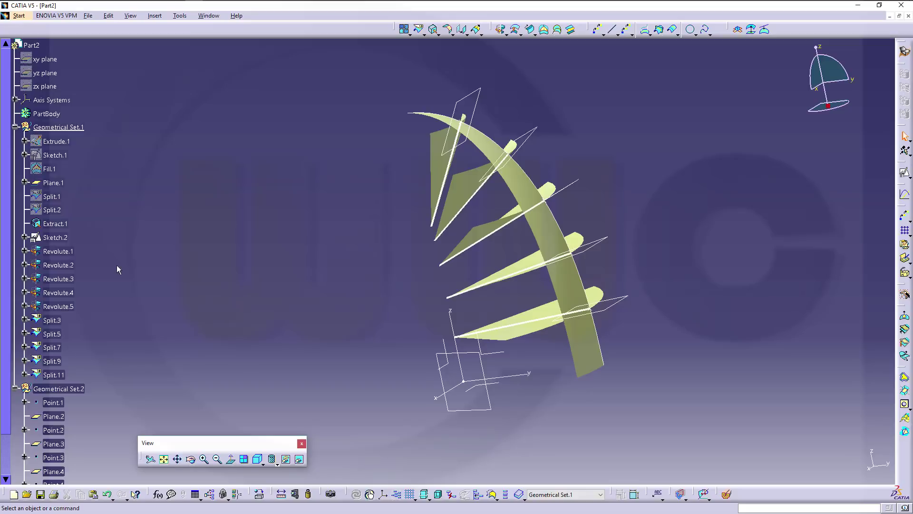
{"action": "left_click", "coordinate": [66, 251]}
{"action": "left_click", "coordinate": [60, 306], "text": "shift"}
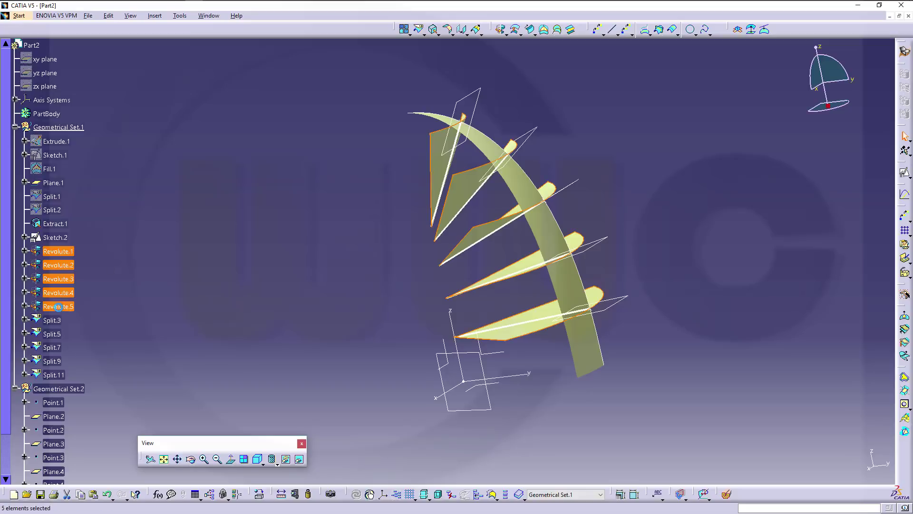
{"action": "right_click", "coordinate": [59, 309]}
{"action": "left_click", "coordinate": [85, 337]}
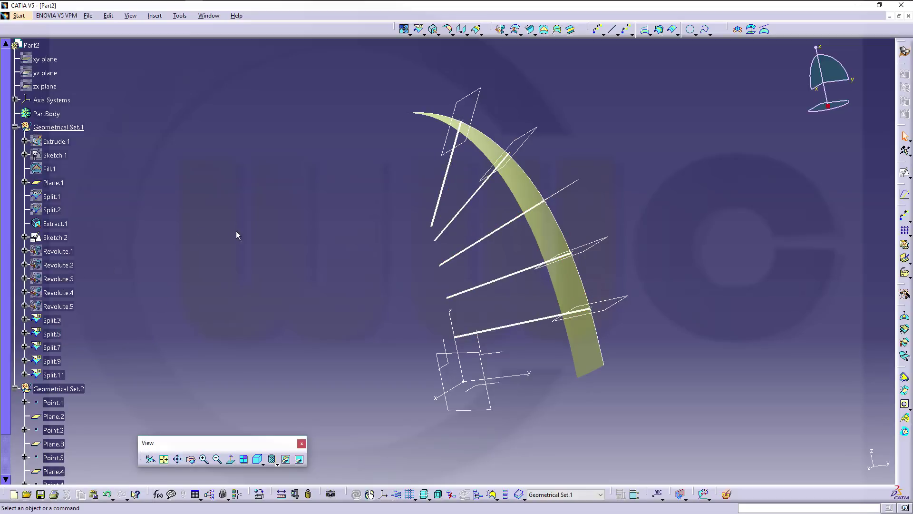
Hide Sketch.2, Extract.1 and the whole Geometrical Set.2 with its points and planes.
{"action": "right_click", "coordinate": [63, 238]}
{"action": "left_click", "coordinate": [86, 263]}
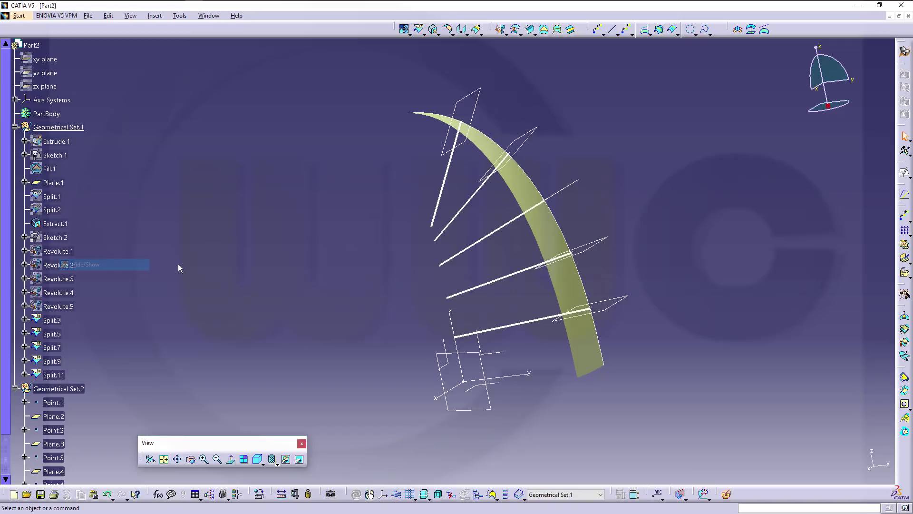
{"action": "right_click", "coordinate": [64, 230]}
{"action": "left_click", "coordinate": [98, 255]}
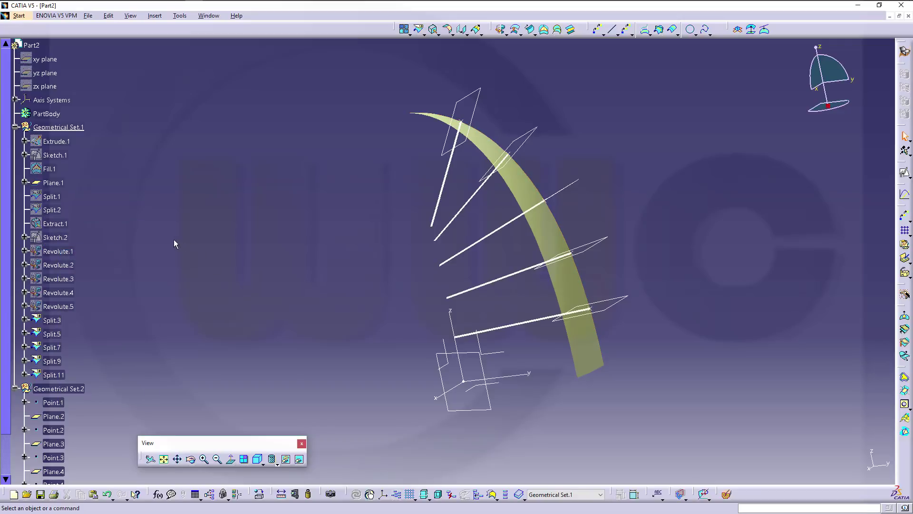
{"action": "scroll", "coordinate": [136, 290], "scroll_direction": "down", "scroll_amount": 2}
{"action": "right_click", "coordinate": [78, 307]}
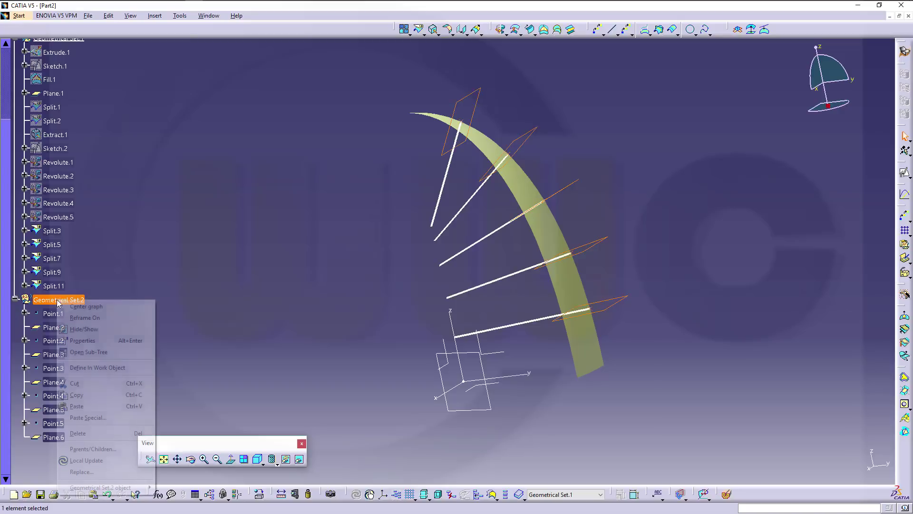
{"action": "left_click", "coordinate": [95, 329]}
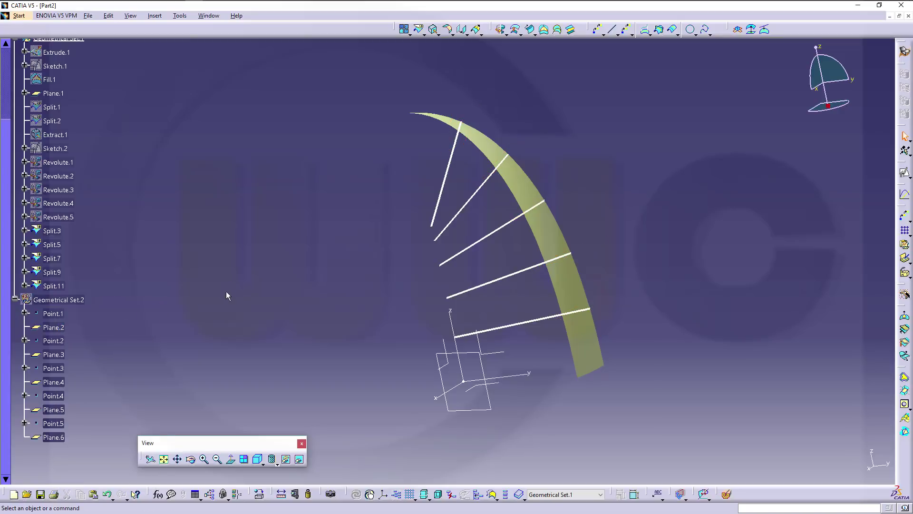
Hide the five joint lines output by the sketch, selecting them together in the model.
{"action": "middle_click_drag", "start_coordinate": [277, 265], "coordinate": [318, 253]}
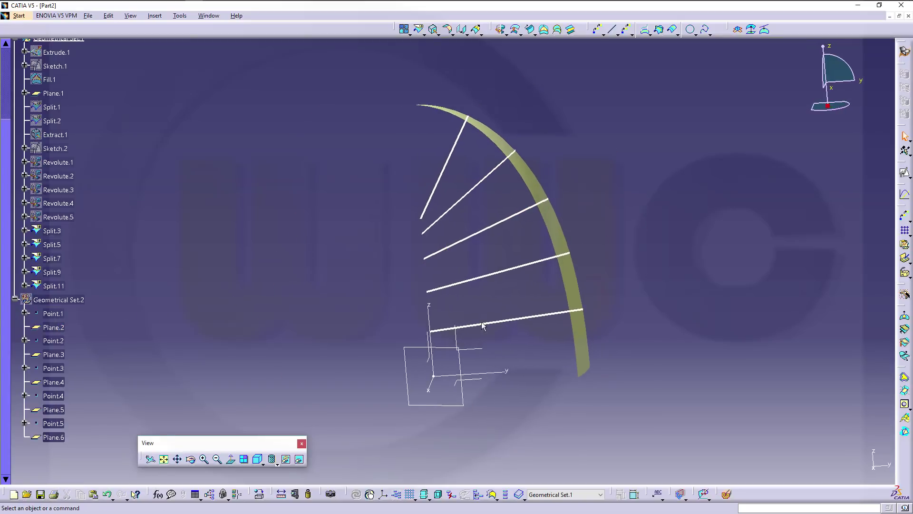
{"action": "left_click", "coordinate": [495, 323]}
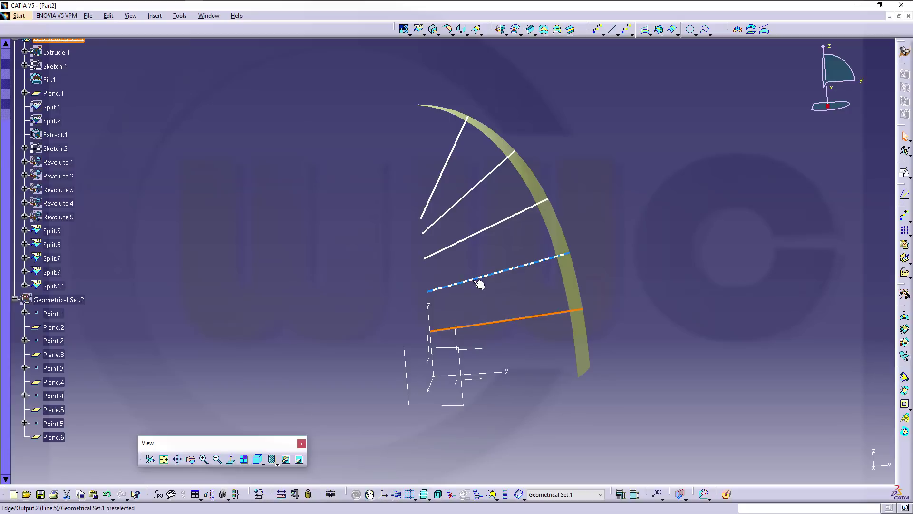
{"action": "left_click", "coordinate": [479, 284], "text": "ctrl"}
{"action": "left_click", "coordinate": [473, 237], "text": "ctrl"}
{"action": "left_click", "coordinate": [446, 207], "text": "ctrl"}
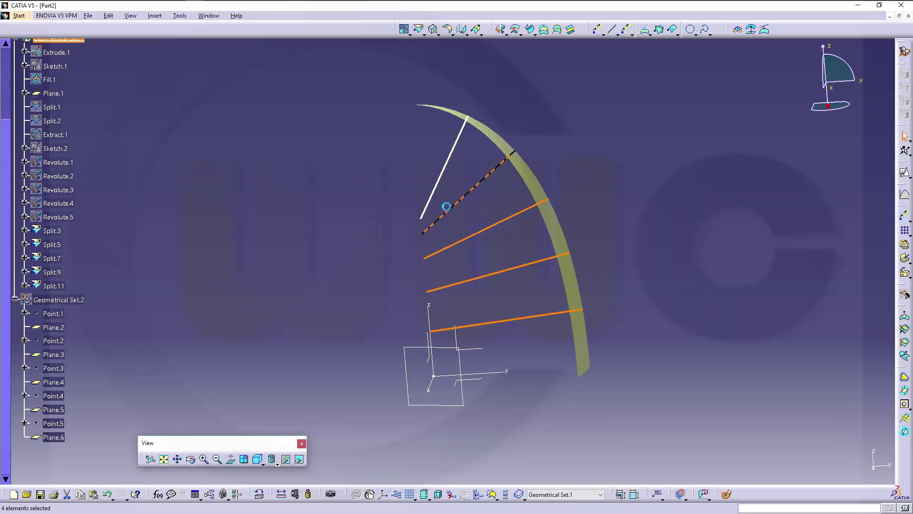
{"action": "left_click", "coordinate": [433, 193], "text": "ctrl"}
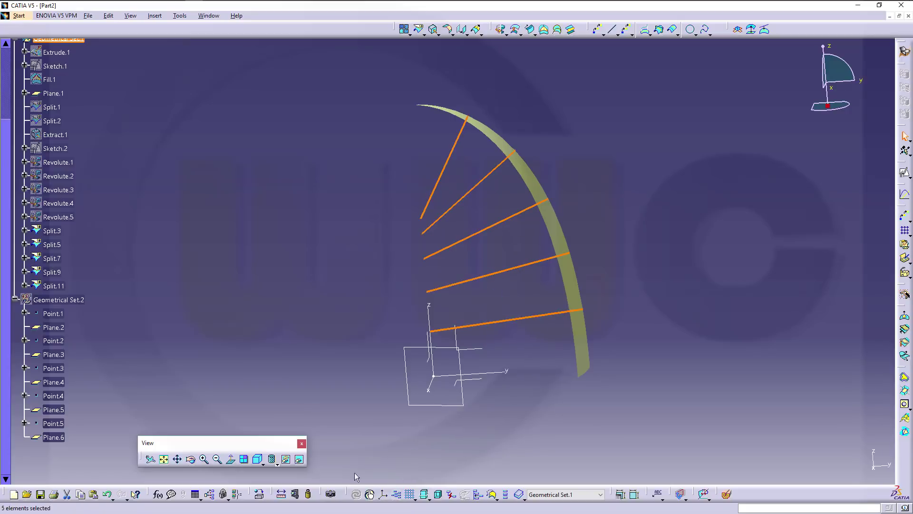
{"action": "left_click", "coordinate": [285, 459]}
Display the wedge pieces shaded with edges and switch to the Part Design workbench.
{"action": "mouse_move", "coordinate": [478, 244]}
{"action": "middle_mouse_down"}
{"action": "mouse_move", "coordinate": [502, 250]}
{"action": "mouse_move", "coordinate": [490, 253]}
{"action": "middle_mouse_up"}
{"action": "middle_click_drag", "start_coordinate": [504, 274], "coordinate": [460, 320]}
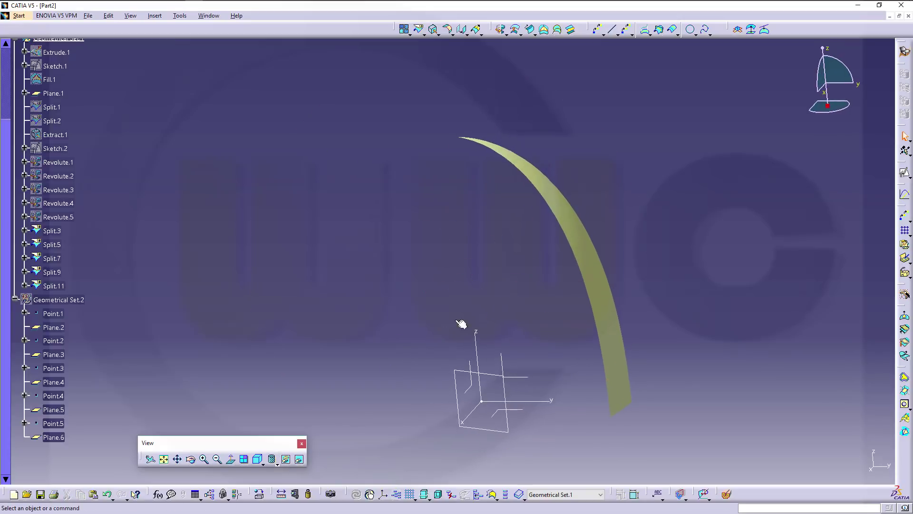
{"action": "left_click", "coordinate": [278, 467]}
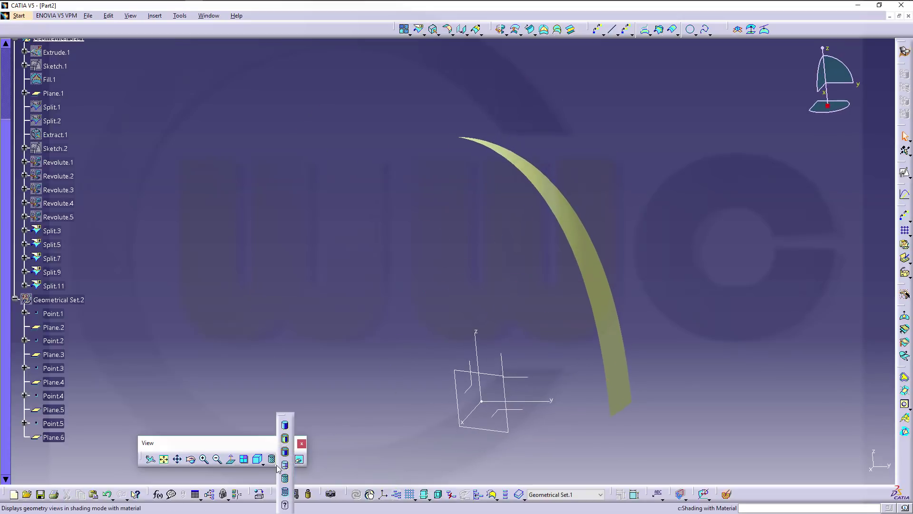
{"action": "left_click", "coordinate": [285, 438]}
{"action": "mouse_move", "coordinate": [411, 359]}
{"action": "middle_mouse_down"}
{"action": "mouse_move", "coordinate": [457, 283]}
{"action": "mouse_move", "coordinate": [379, 322]}
{"action": "mouse_move", "coordinate": [384, 295]}
{"action": "mouse_move", "coordinate": [420, 273]}
{"action": "mouse_move", "coordinate": [418, 316]}
{"action": "mouse_move", "coordinate": [442, 309]}
{"action": "middle_mouse_up"}
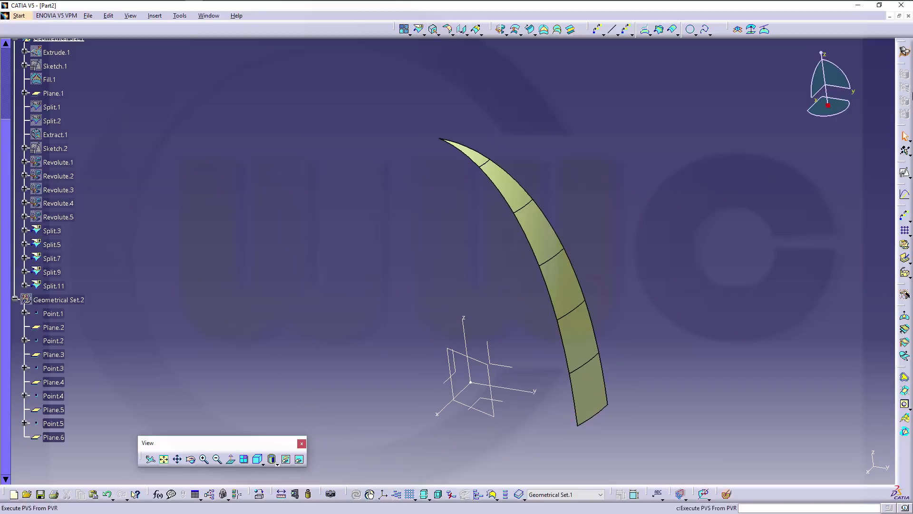
{"action": "left_click", "coordinate": [904, 51]}
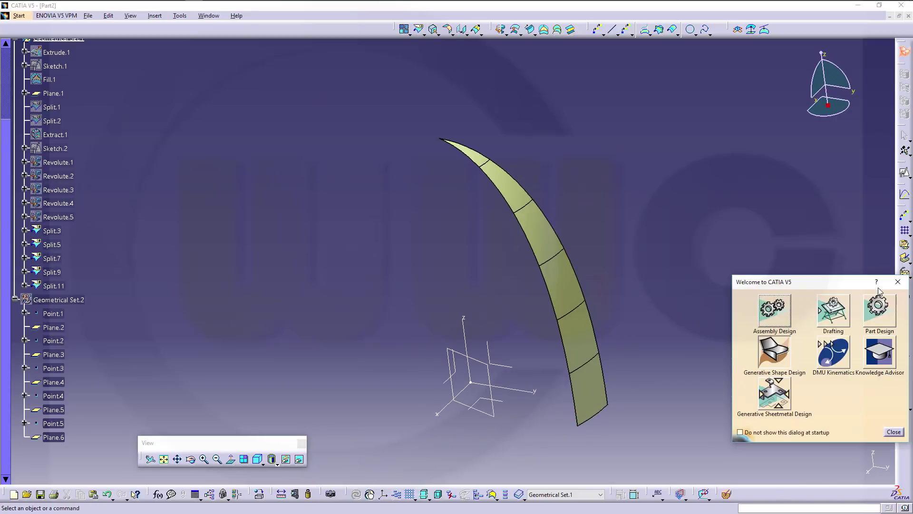
{"action": "left_click", "coordinate": [878, 314]}
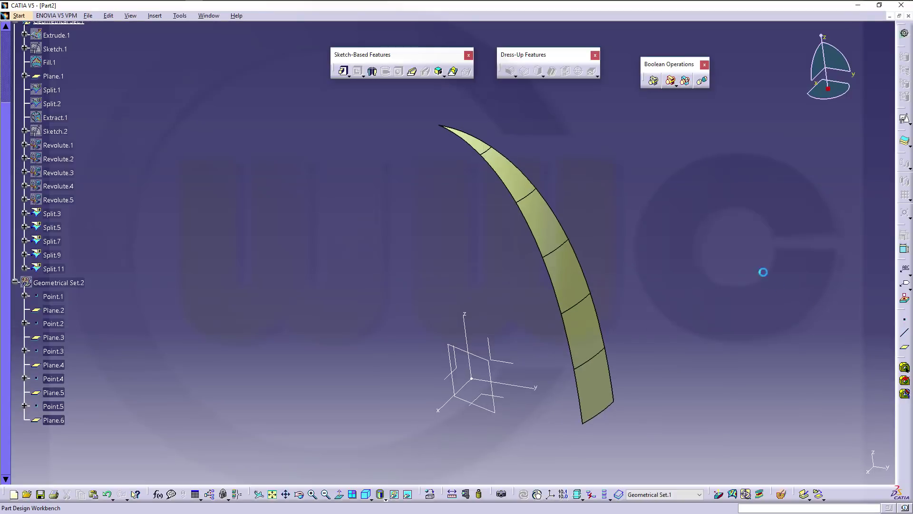
{"action": "left_click", "coordinate": [905, 142]}
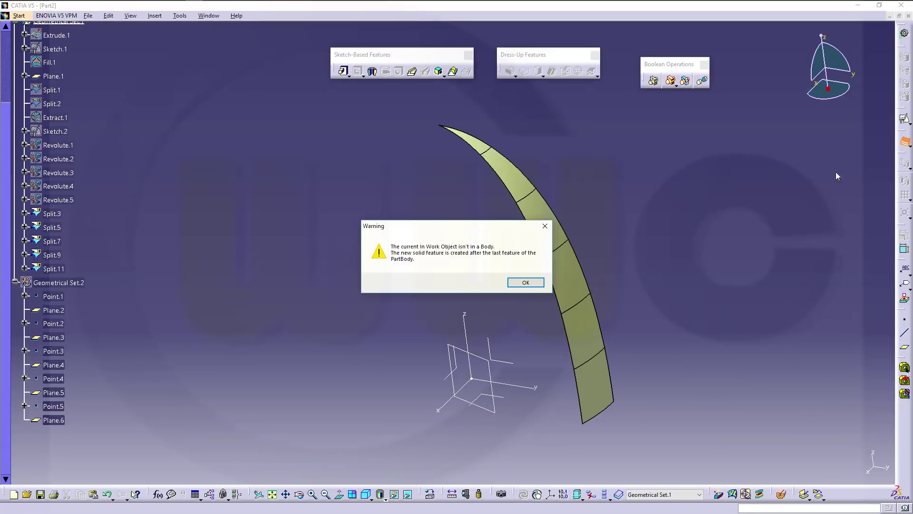
{"action": "left_click", "coordinate": [526, 283]}
{"action": "left_click", "coordinate": [526, 283]}
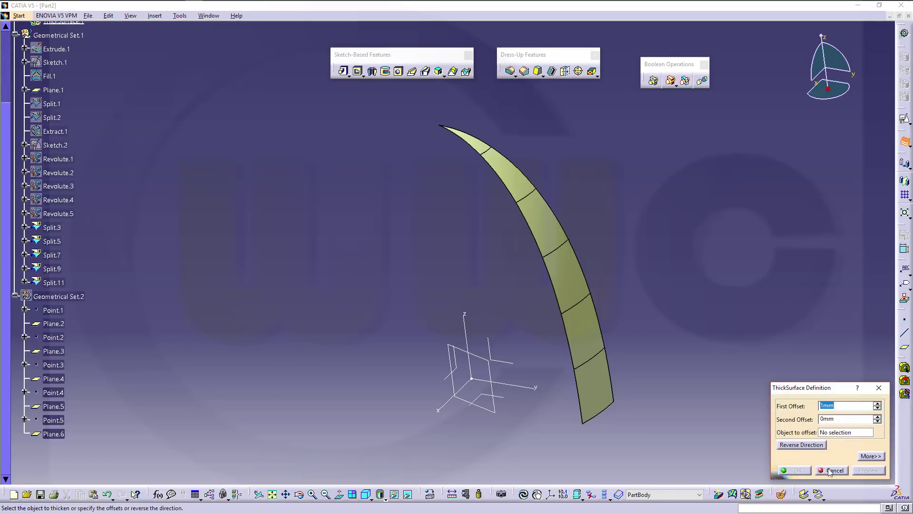
{"action": "left_click", "coordinate": [830, 470]}
Insert six new bodies into the part, one for each brick piece of the wedge.
{"action": "middle_click_drag", "start_coordinate": [391, 299], "coordinate": [225, 256]}
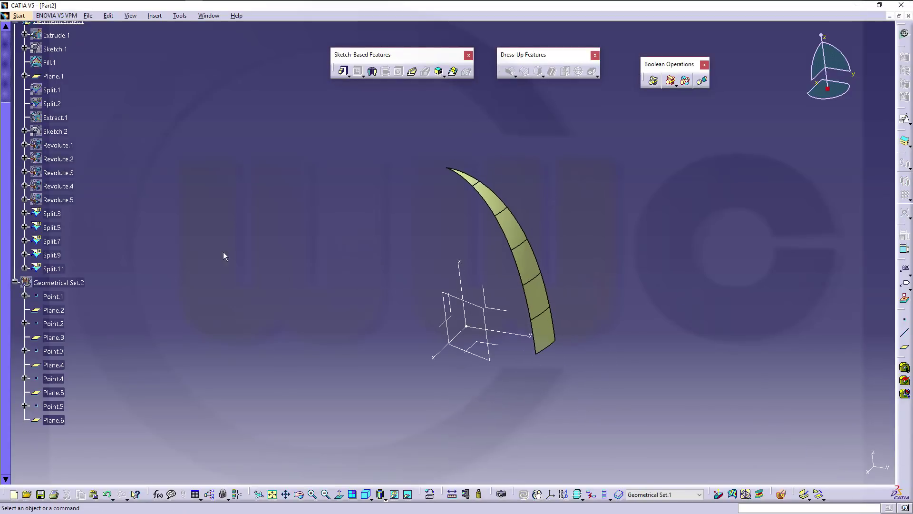
{"action": "scroll", "coordinate": [163, 225], "scroll_direction": "up", "scroll_amount": 7}
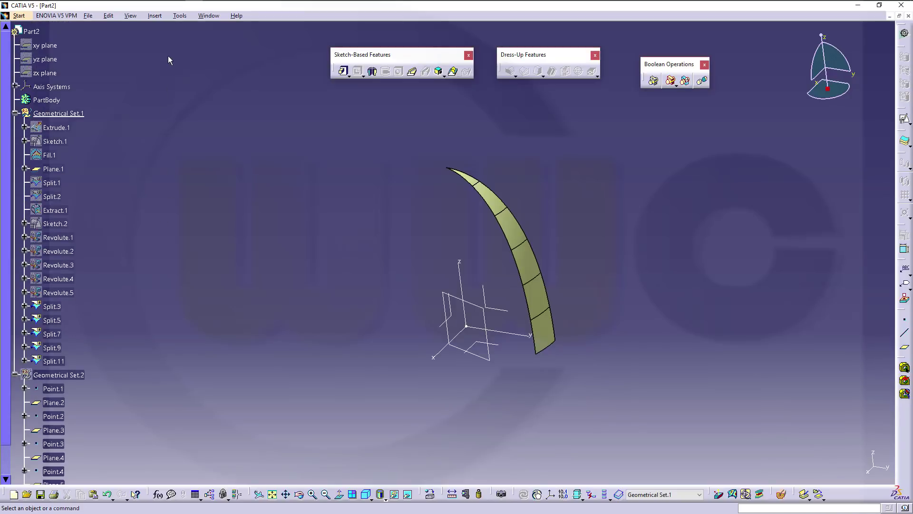
{"action": "left_click", "coordinate": [157, 17]}
{"action": "left_click", "coordinate": [161, 39]}
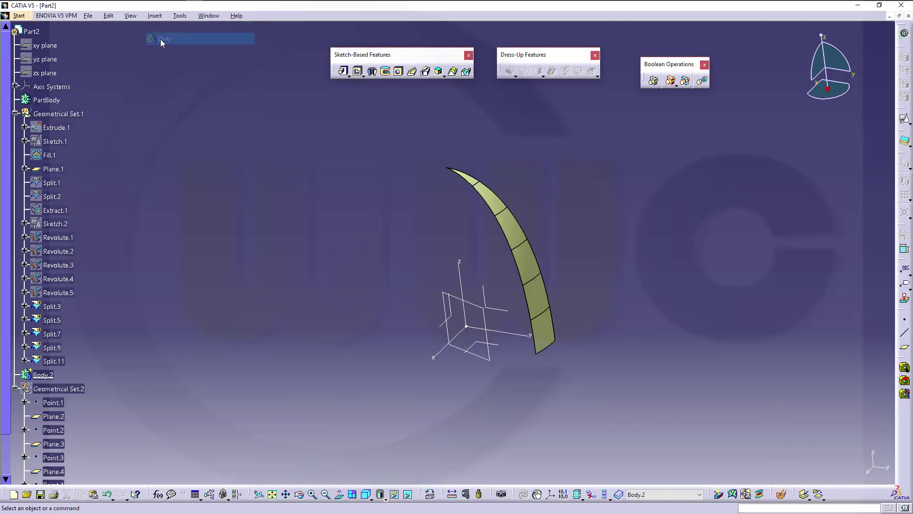
{"action": "left_click", "coordinate": [154, 15]}
{"action": "left_click", "coordinate": [161, 39]}
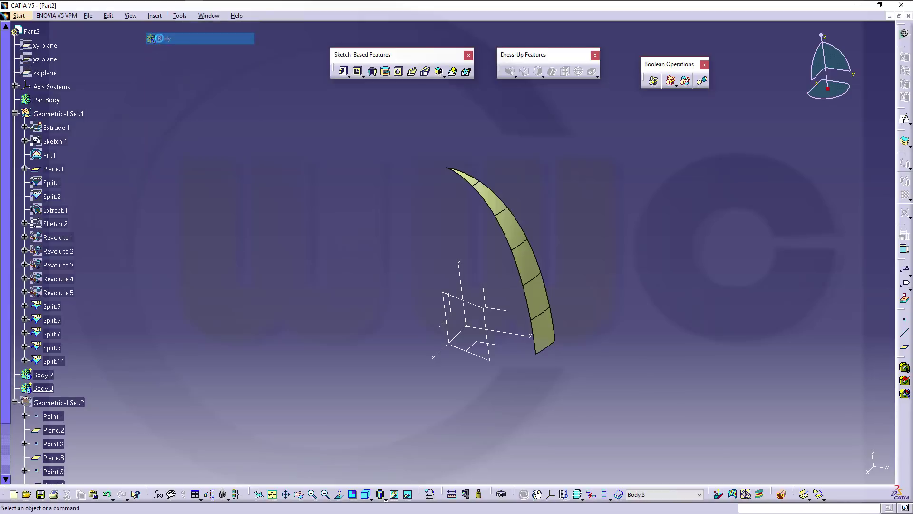
{"action": "left_click", "coordinate": [155, 15]}
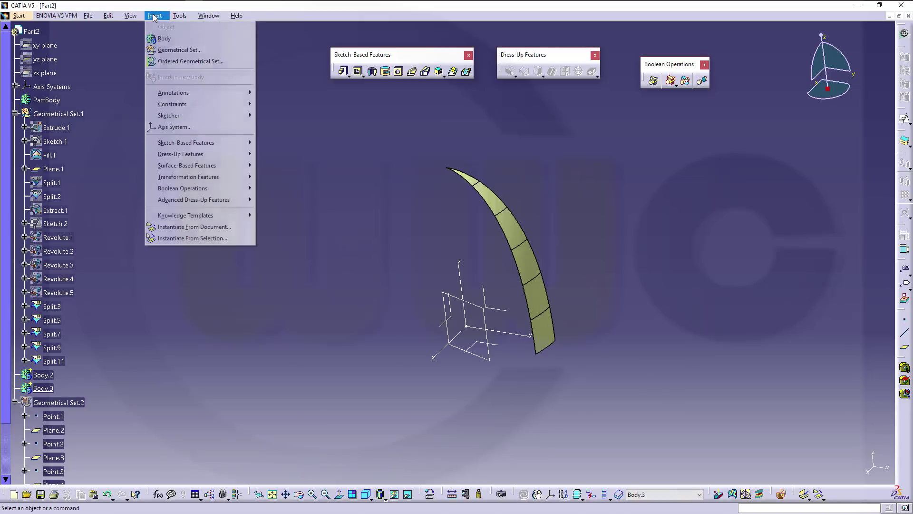
{"action": "left_click", "coordinate": [161, 39]}
{"action": "left_click", "coordinate": [154, 17]}
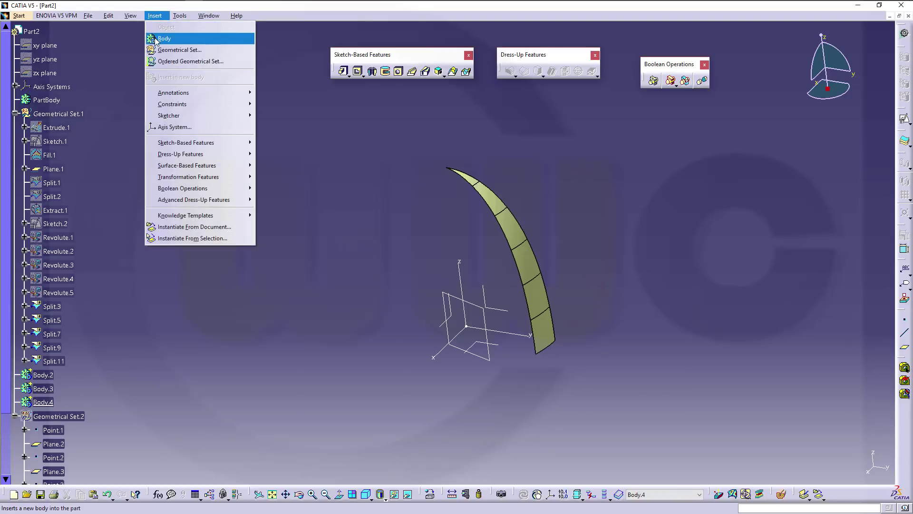
{"action": "left_click", "coordinate": [160, 39]}
{"action": "left_click", "coordinate": [155, 17]}
{"action": "left_click", "coordinate": [157, 39]}
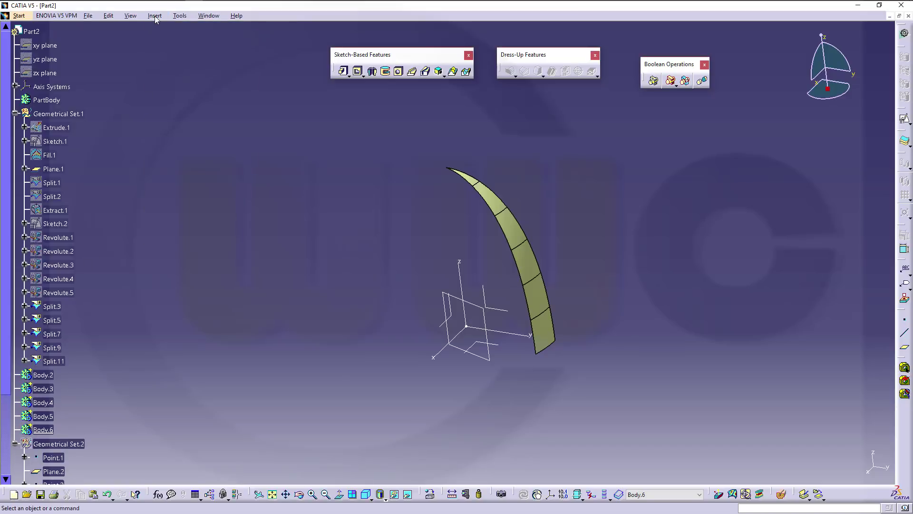
{"action": "left_click", "coordinate": [155, 15]}
{"action": "left_click", "coordinate": [159, 39]}
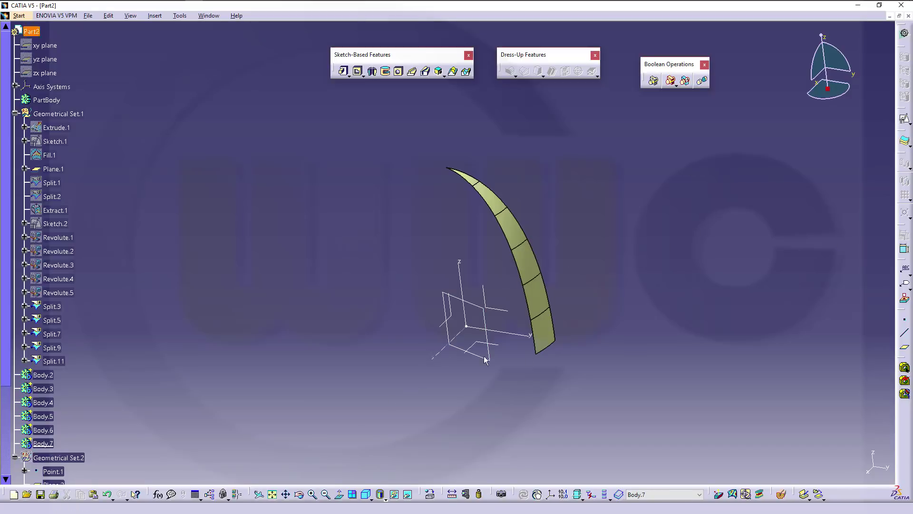
Thicken the lowest wedge surface, Split.3, into a solid brick in Body.7 with a first offset of 10 mm.
{"action": "left_click", "coordinate": [905, 142]}
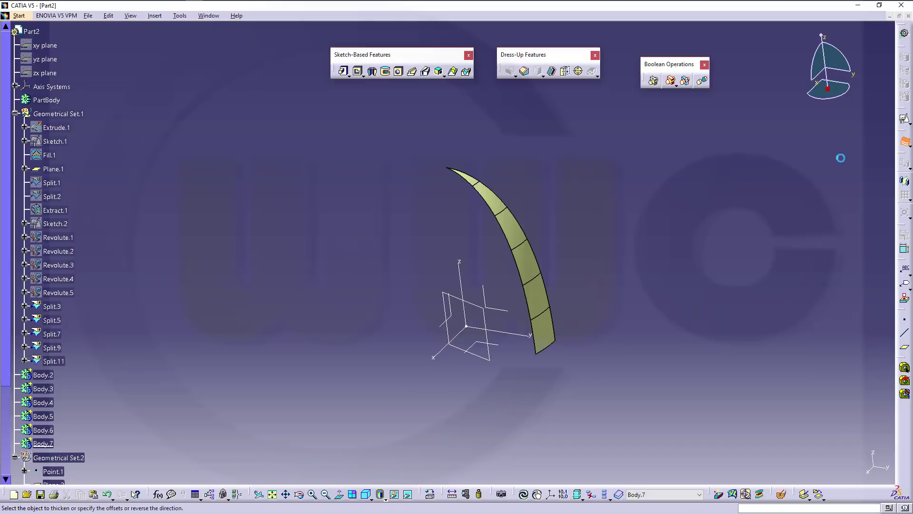
{"action": "left_click", "coordinate": [546, 331]}
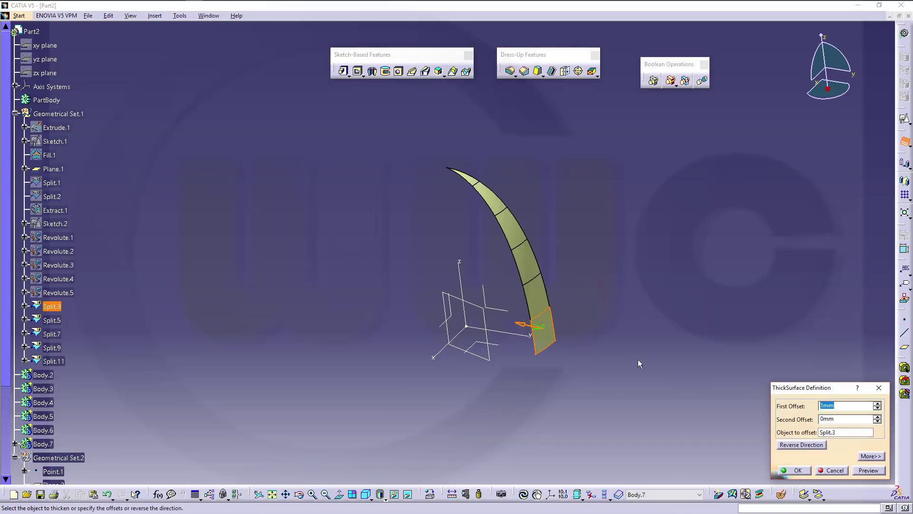
{"action": "type", "text": "10"}
{"action": "left_click", "coordinate": [798, 470]}
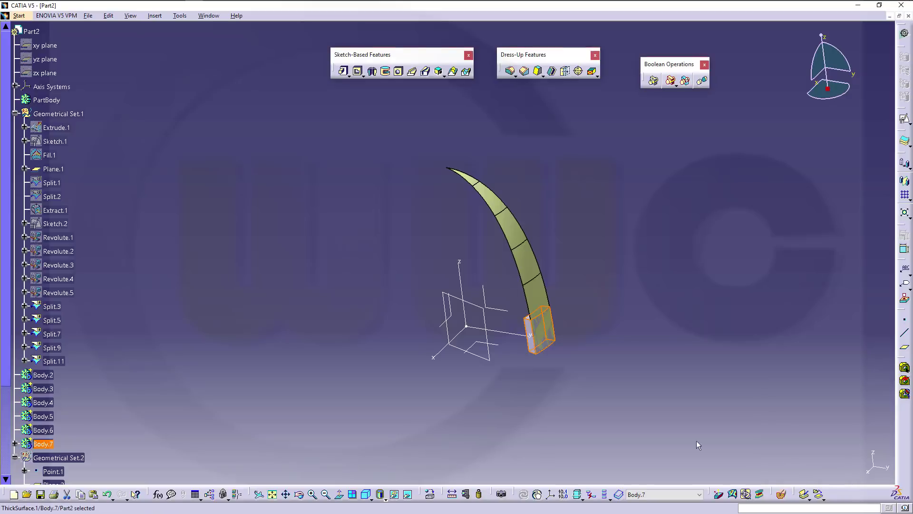
{"action": "left_click", "coordinate": [313, 362]}
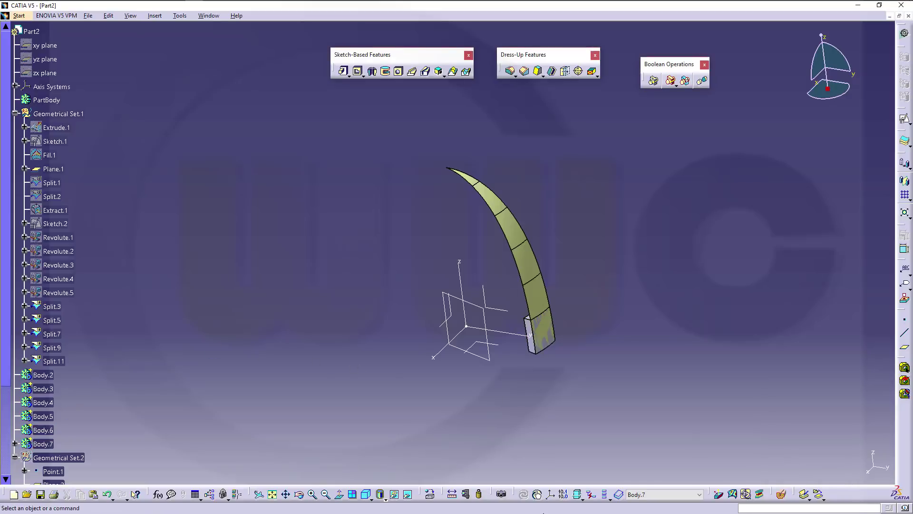
Make Body.6 the work object and thicken the second surface from the base, Split.5, by 10 mm.
{"action": "left_click", "coordinate": [701, 496]}
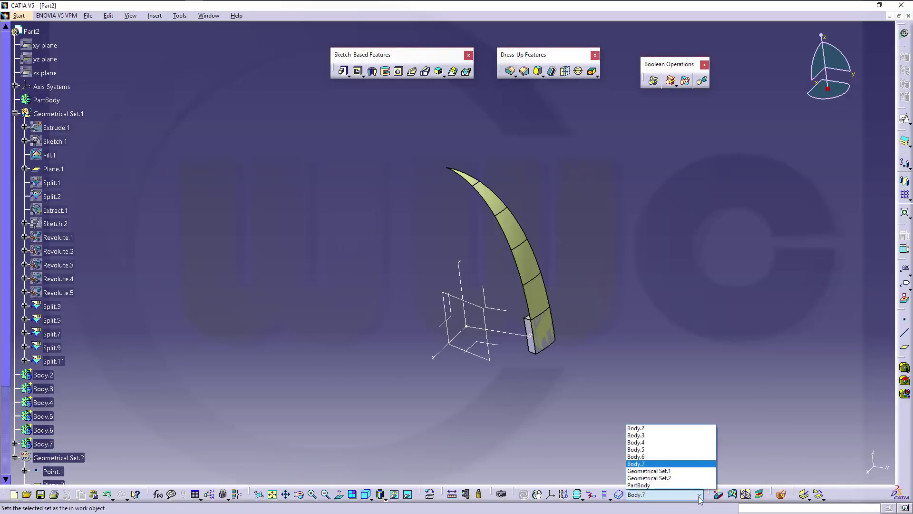
{"action": "left_click", "coordinate": [653, 457]}
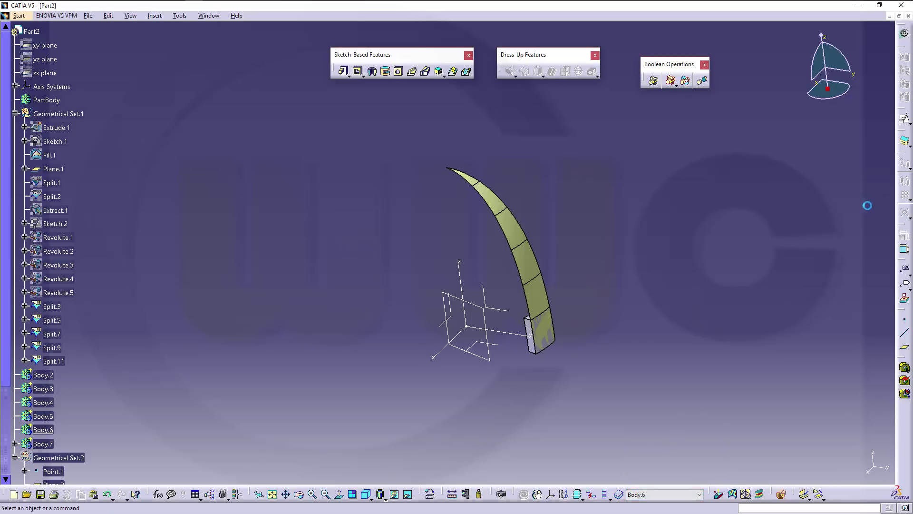
{"action": "left_click", "coordinate": [905, 141]}
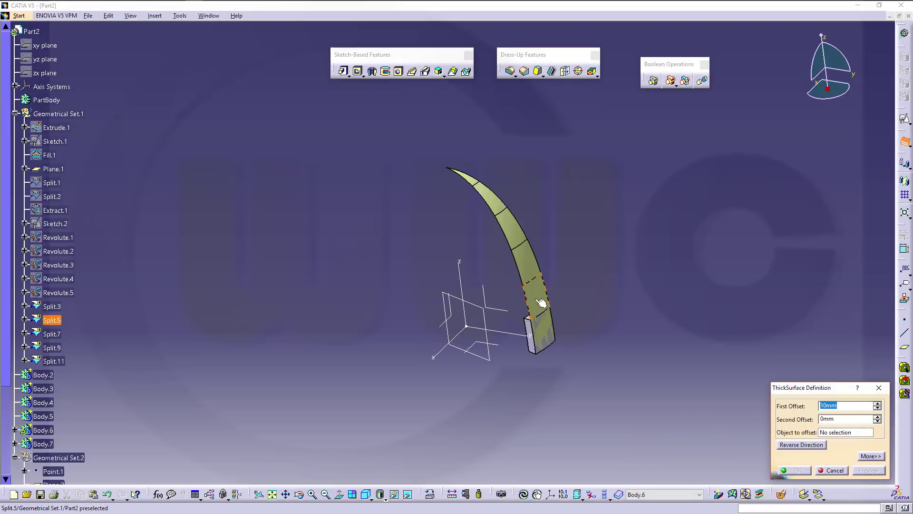
{"action": "left_click", "coordinate": [544, 303]}
{"action": "left_click", "coordinate": [797, 471]}
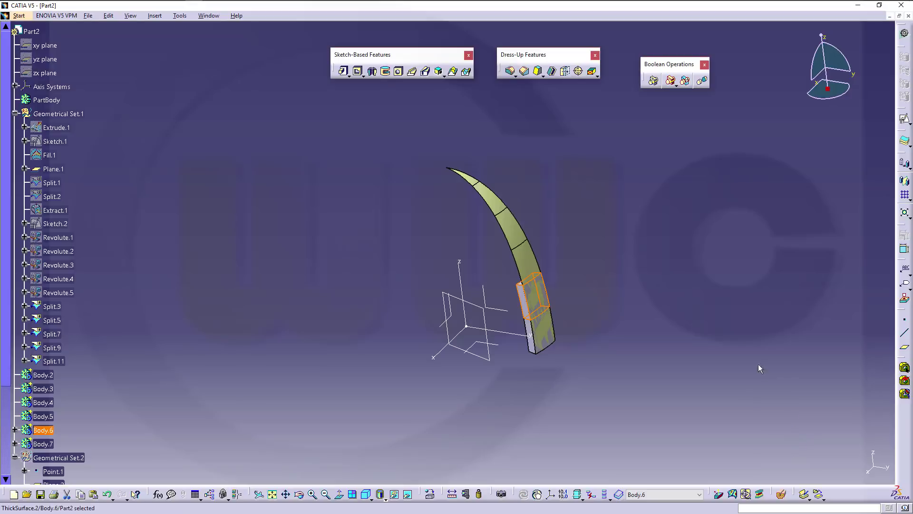
Make Body.5 the work object and thicken the third surface from the base, Split.7, by 10 mm.
{"action": "left_click", "coordinate": [698, 495]}
{"action": "left_click", "coordinate": [657, 450]}
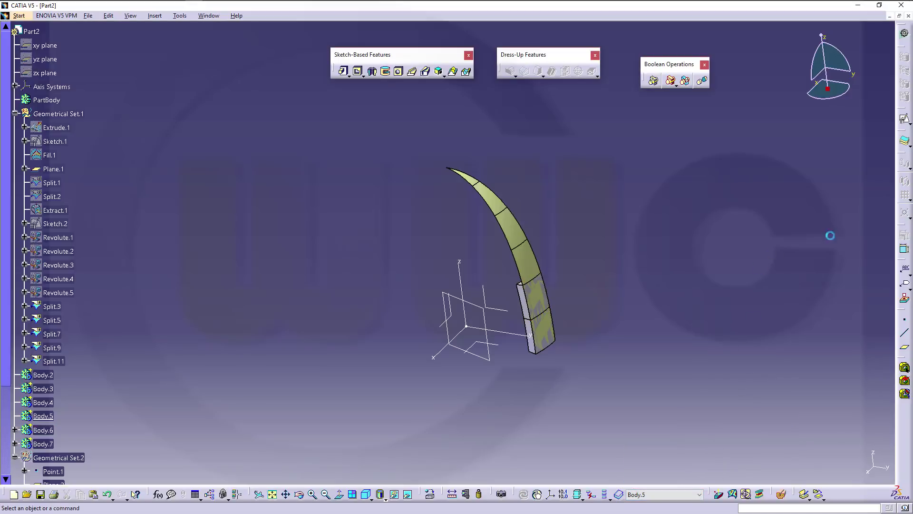
{"action": "left_click", "coordinate": [905, 141]}
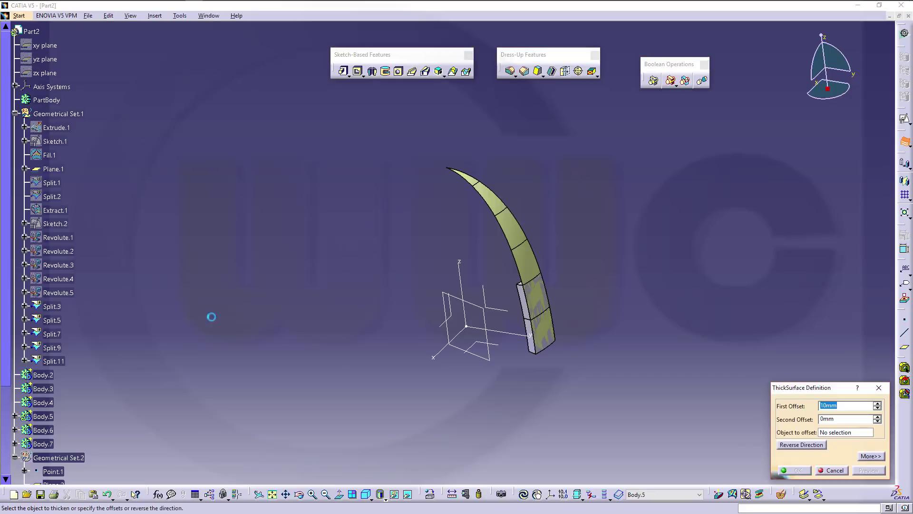
{"action": "left_click", "coordinate": [532, 265]}
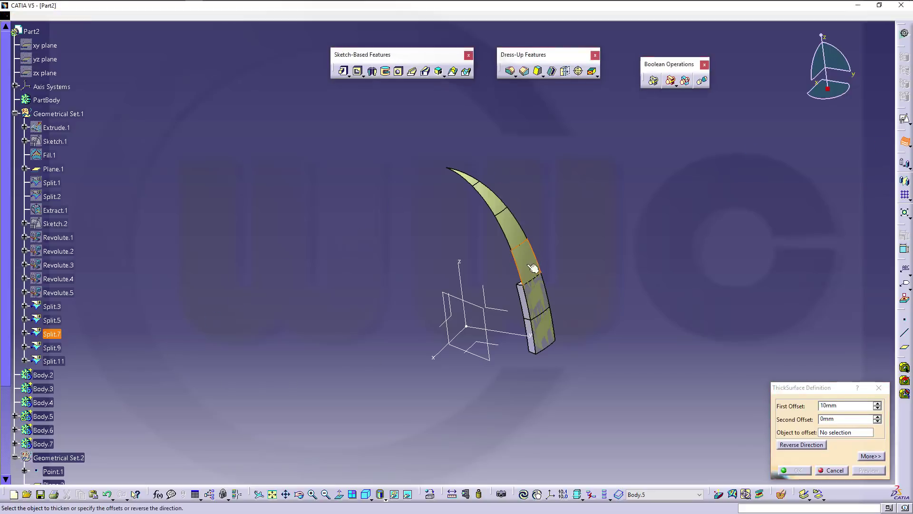
{"action": "left_click", "coordinate": [798, 471]}
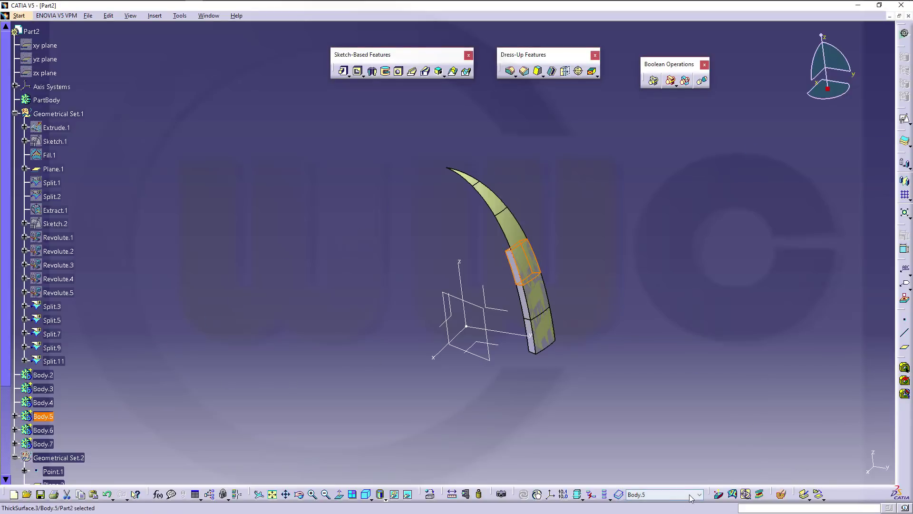
Make Body.4 the work object and thicken the fourth surface from the base, Split.9, by 10 mm.
{"action": "left_click", "coordinate": [700, 495]}
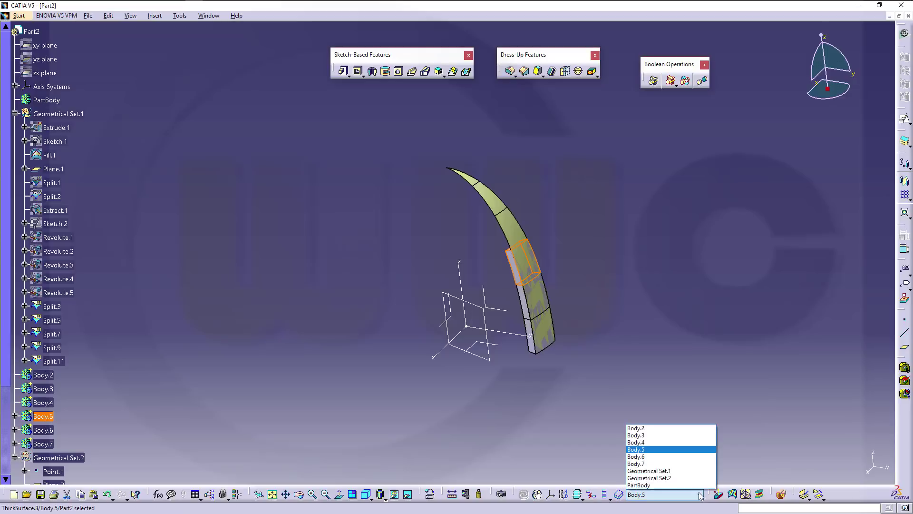
{"action": "left_click", "coordinate": [640, 442]}
{"action": "left_click", "coordinate": [904, 142]}
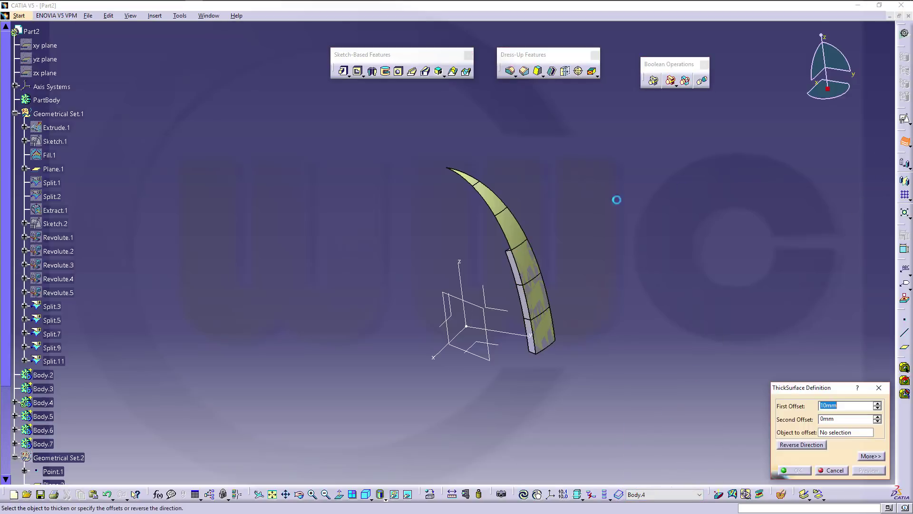
{"action": "left_click", "coordinate": [519, 233]}
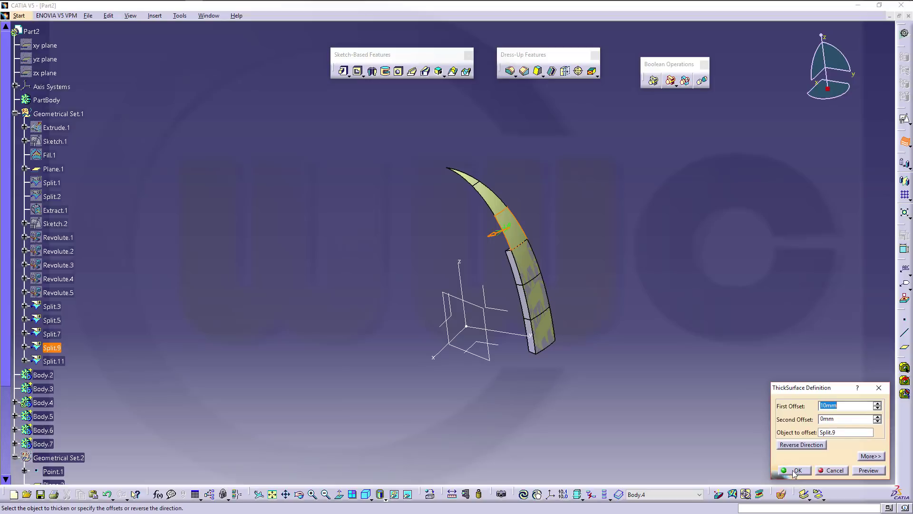
{"action": "left_click", "coordinate": [793, 470]}
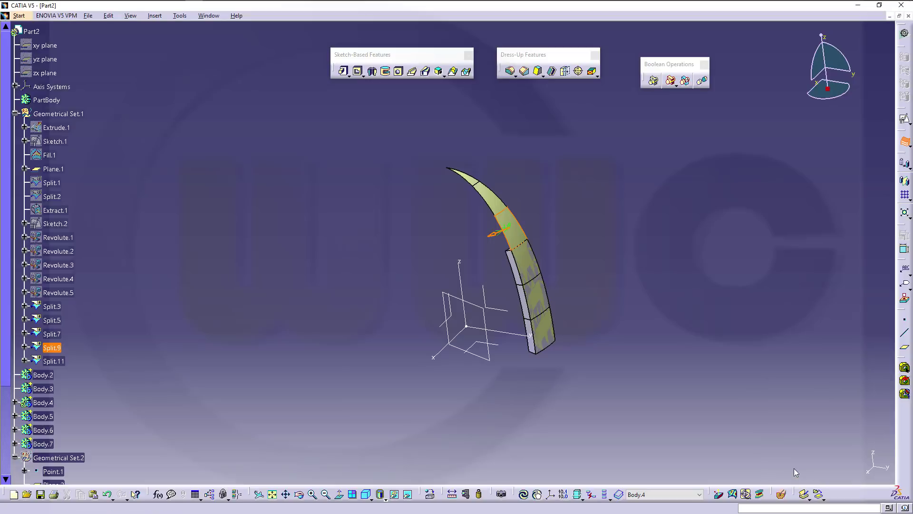
Make Body.3 the work object and thicken the fifth surface from the base, Split.11, by 10 mm.
{"action": "left_click", "coordinate": [698, 494]}
{"action": "left_click", "coordinate": [665, 436]}
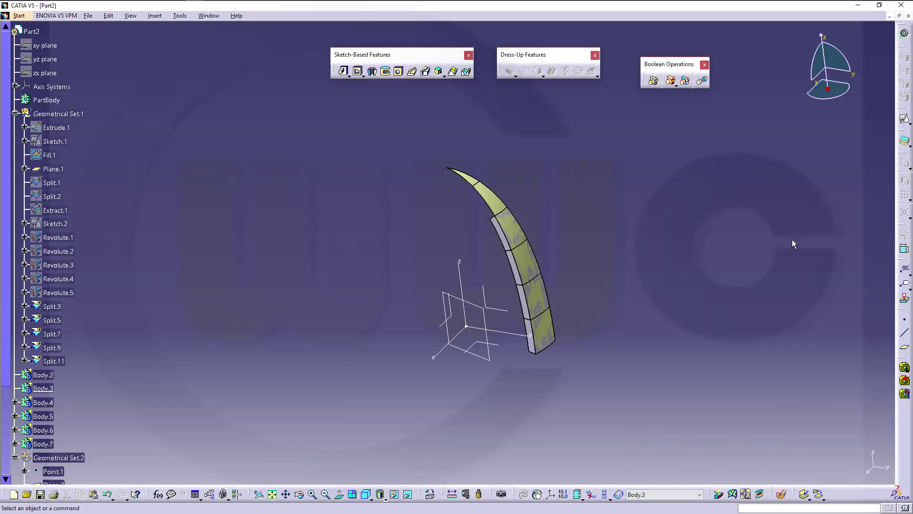
{"action": "left_click", "coordinate": [903, 141]}
{"action": "left_click", "coordinate": [499, 196]}
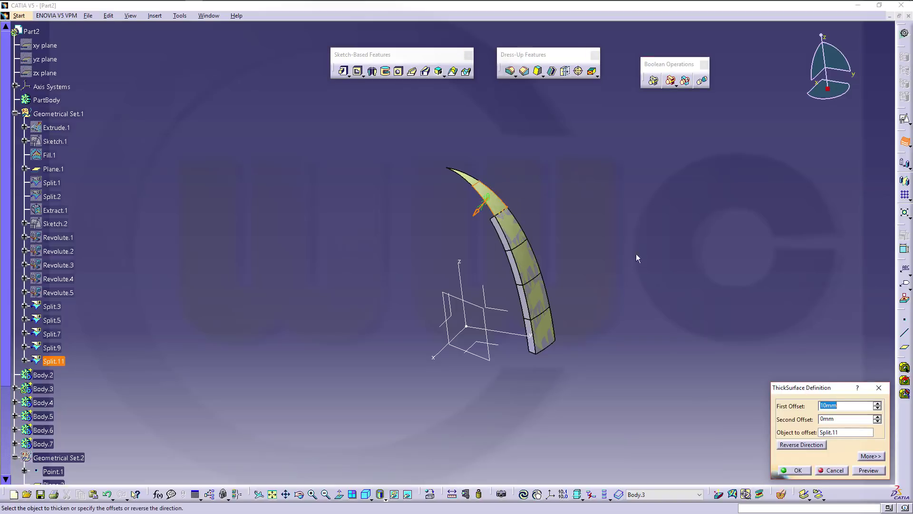
{"action": "left_click", "coordinate": [794, 471]}
Make Body.2 the work object and thicken the pointed surface at the dome's apex, Split.12, by 10 mm.
{"action": "left_click", "coordinate": [698, 495]}
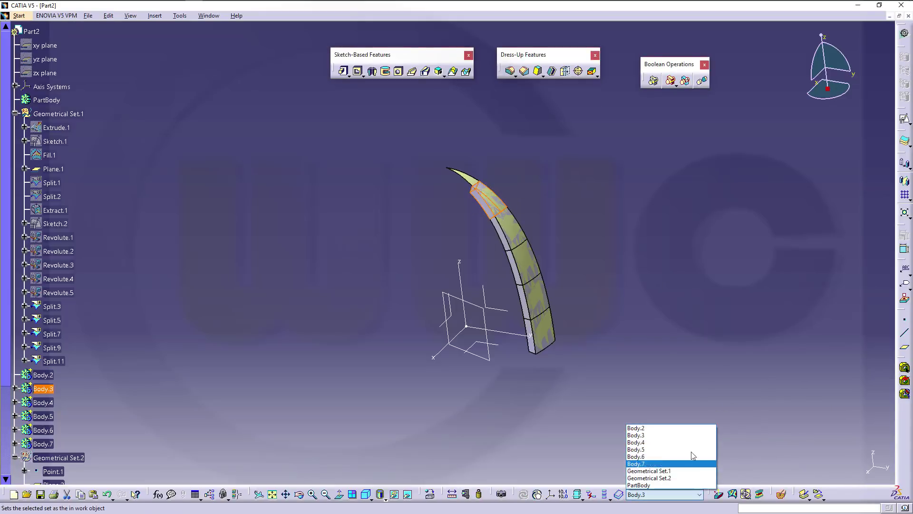
{"action": "left_click", "coordinate": [665, 430]}
{"action": "left_click", "coordinate": [903, 142]}
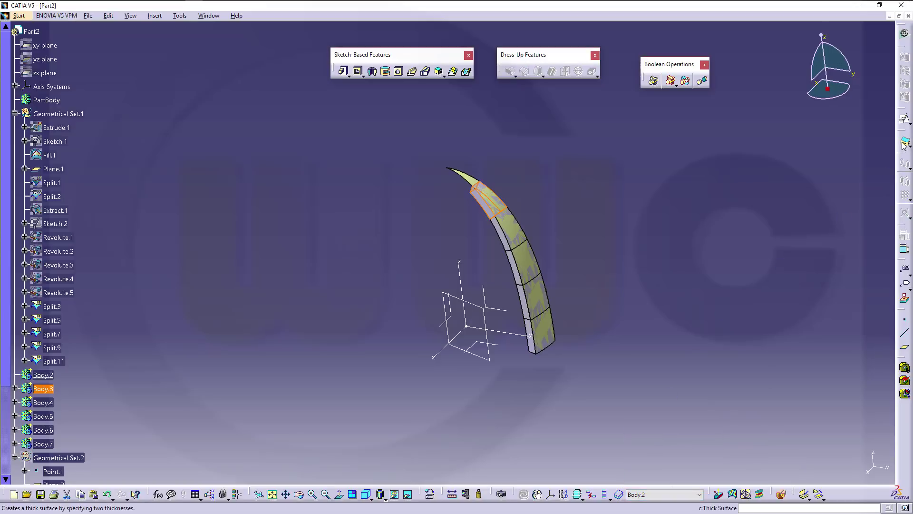
{"action": "left_click", "coordinate": [460, 179]}
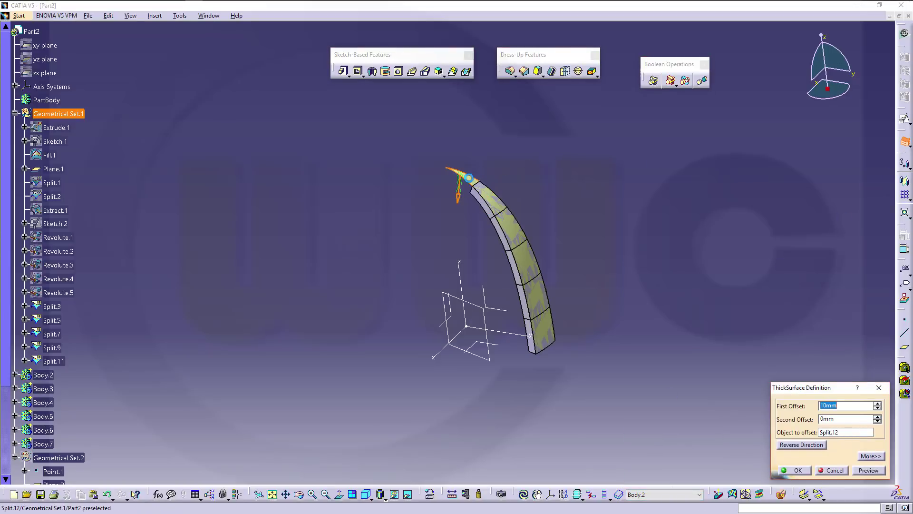
{"action": "left_click", "coordinate": [793, 470]}
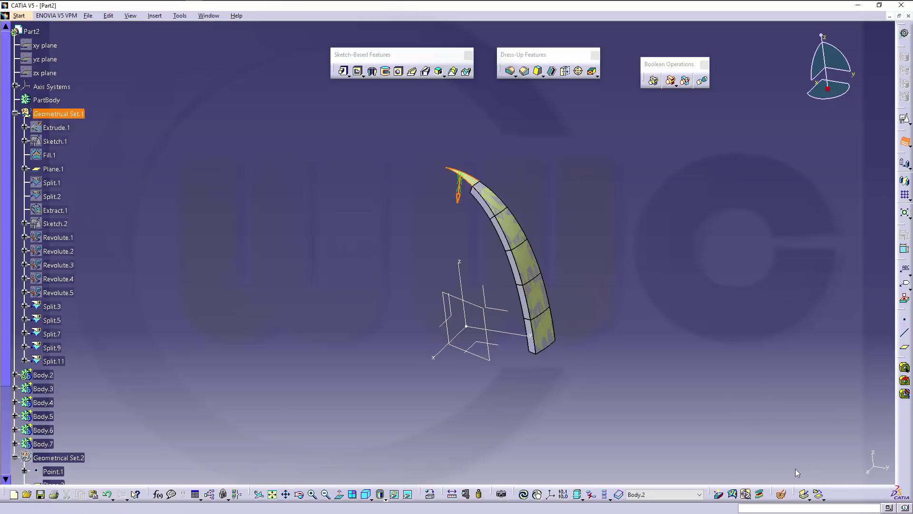
Hide the surfaces Split.3 to Split.11 together, and also hide the remaining surface on the apex brick.
{"action": "middle_click_drag", "start_coordinate": [447, 247], "coordinate": [427, 243]}
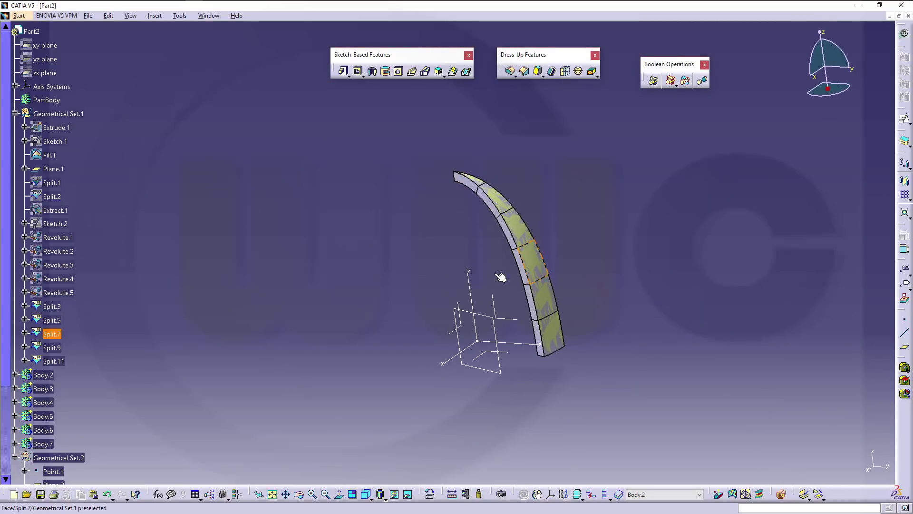
{"action": "left_click", "coordinate": [53, 307]}
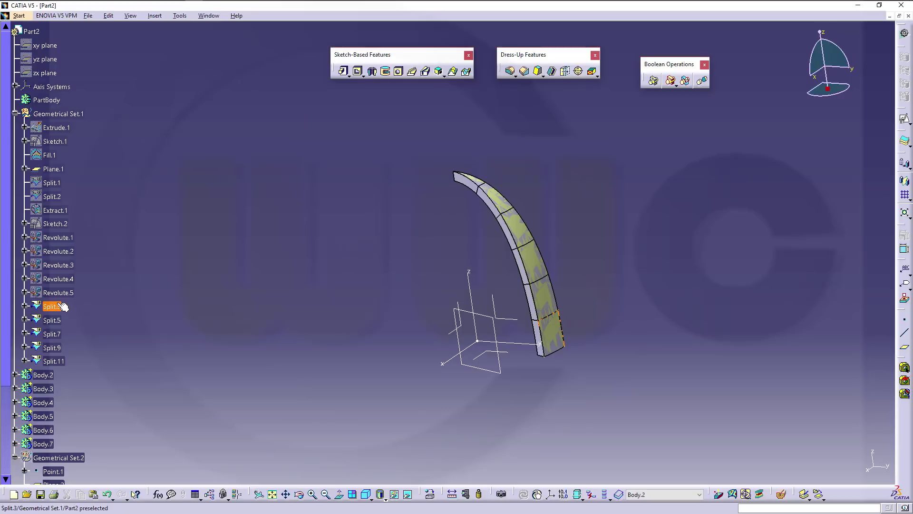
{"action": "left_click", "coordinate": [54, 361], "text": "shift"}
{"action": "right_click", "coordinate": [56, 362]}
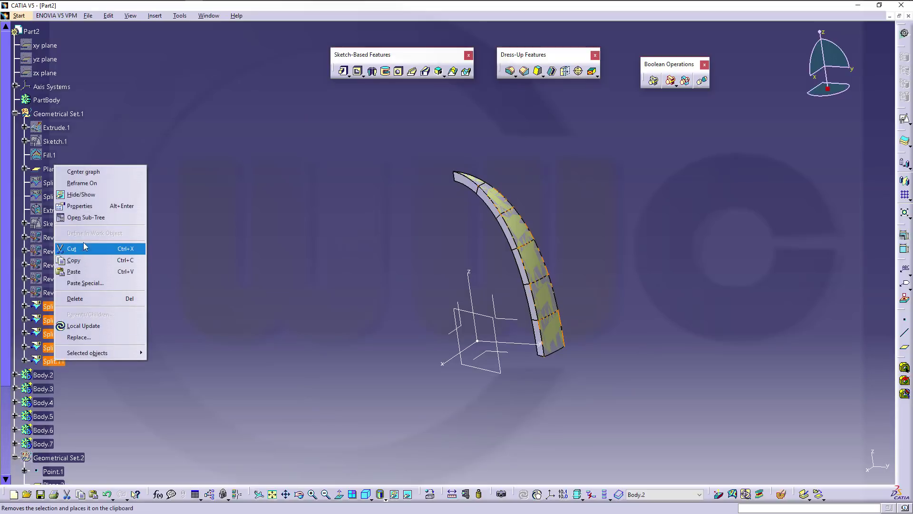
{"action": "left_click", "coordinate": [81, 194]}
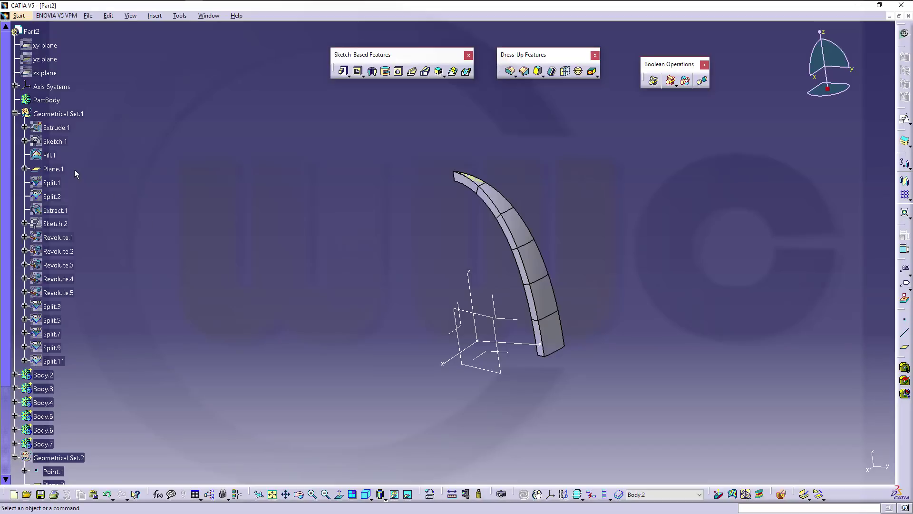
{"action": "right_click", "coordinate": [476, 180]}
{"action": "left_click", "coordinate": [507, 211]}
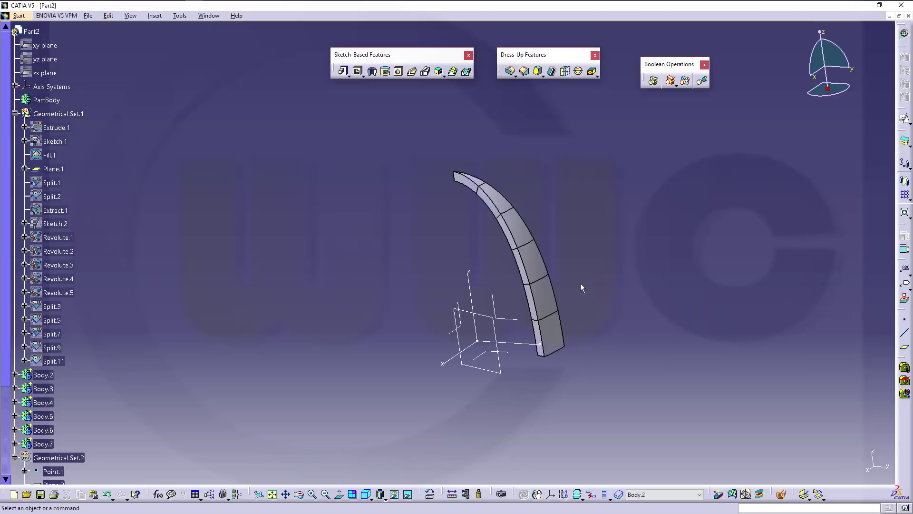
{"action": "middle_click_drag", "start_coordinate": [581, 285], "coordinate": [655, 256]}
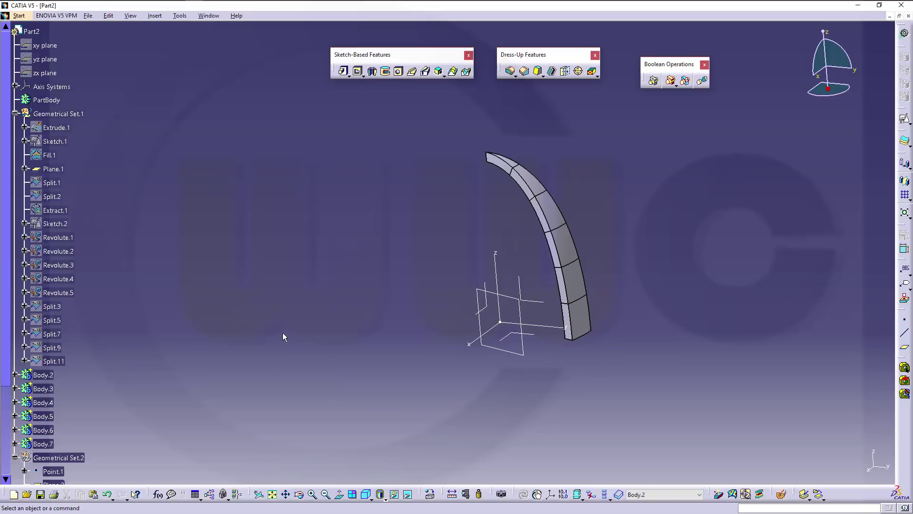
{"action": "middle_click_drag", "start_coordinate": [450, 239], "coordinate": [496, 243]}
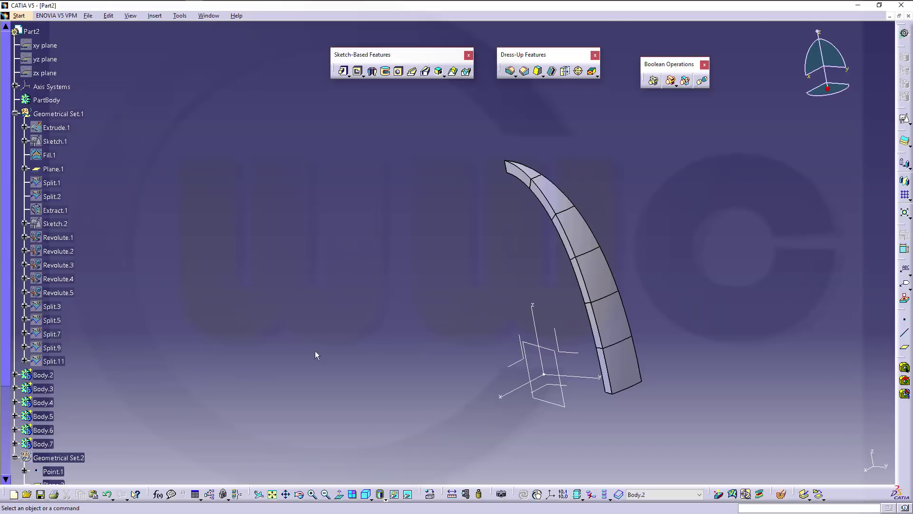
{"action": "mouse_move", "coordinate": [368, 302]}
{"action": "middle_mouse_down"}
{"action": "mouse_move", "coordinate": [336, 286]}
{"action": "mouse_move", "coordinate": [369, 312]}
{"action": "middle_mouse_up"}
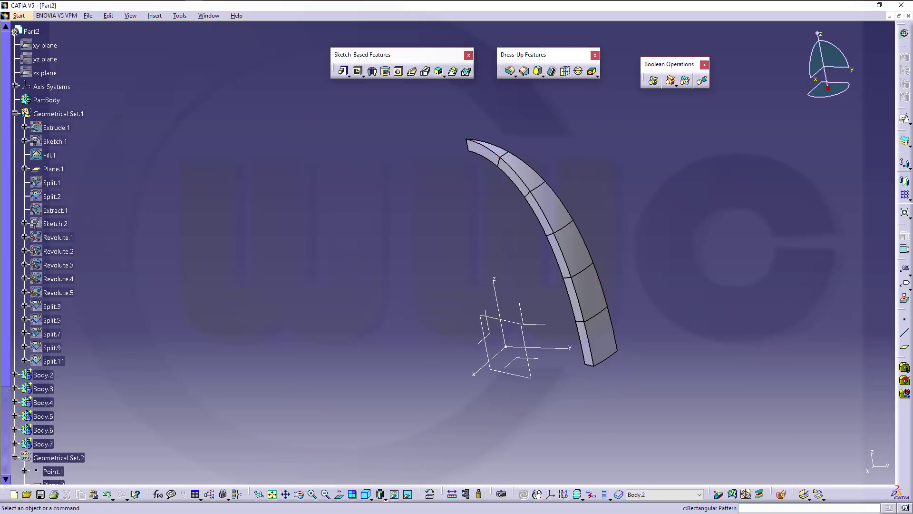
Try to pattern the apex brick in Body.2 as a complete crown of 20 instances around the Z axis.
{"action": "left_click", "coordinate": [911, 199]}
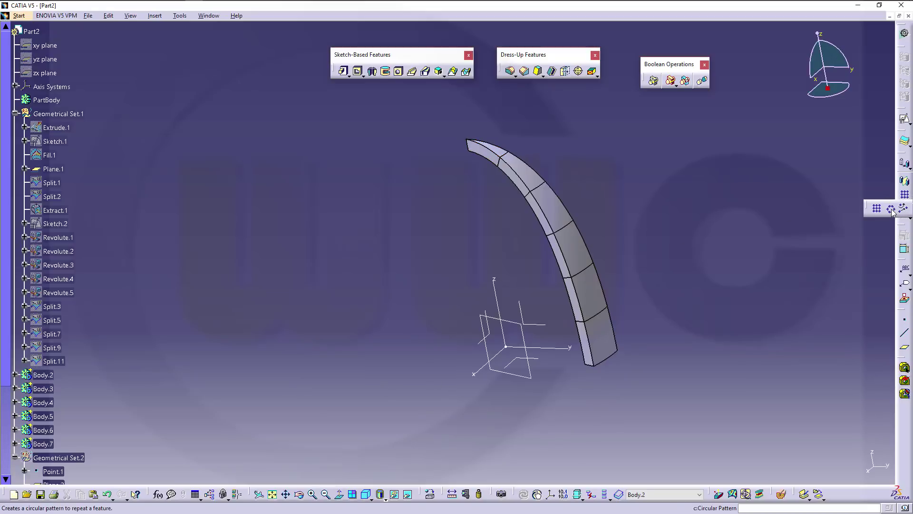
{"action": "left_click", "coordinate": [891, 209]}
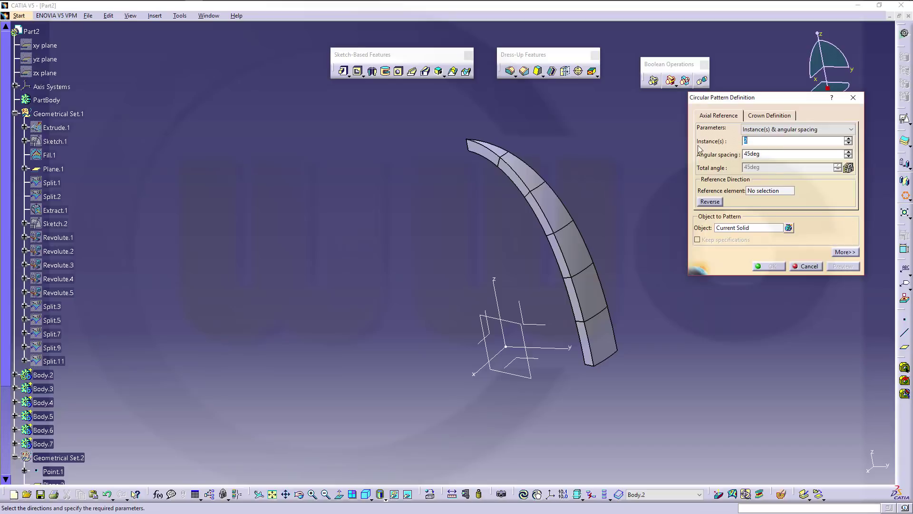
{"action": "left_click", "coordinate": [850, 131]}
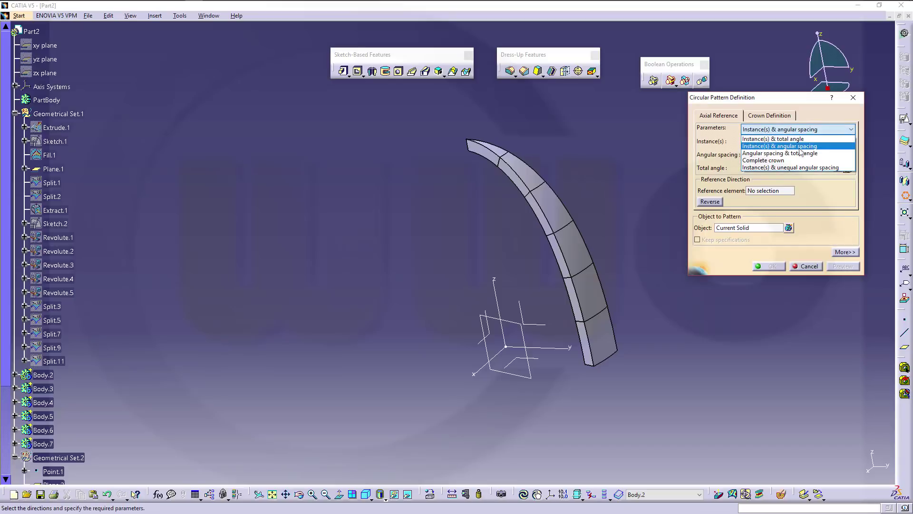
{"action": "left_click", "coordinate": [773, 160]}
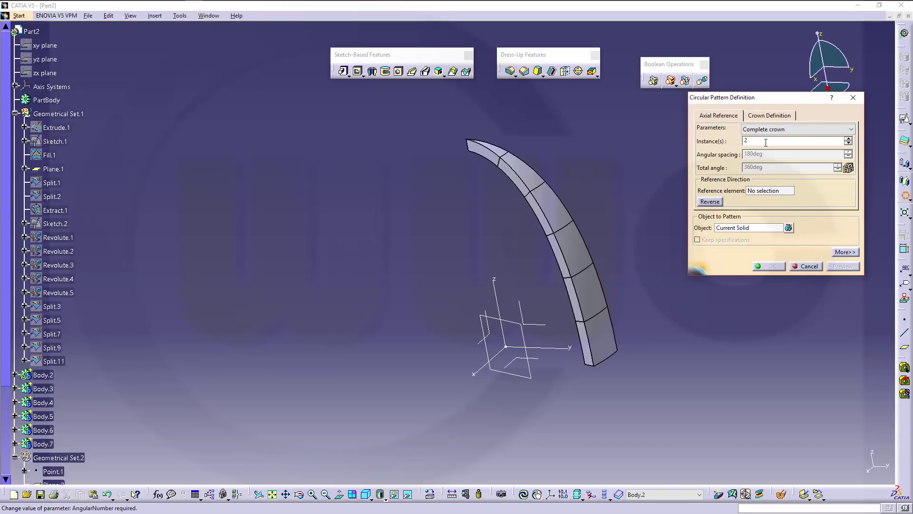
{"action": "double_click", "coordinate": [766, 141]}
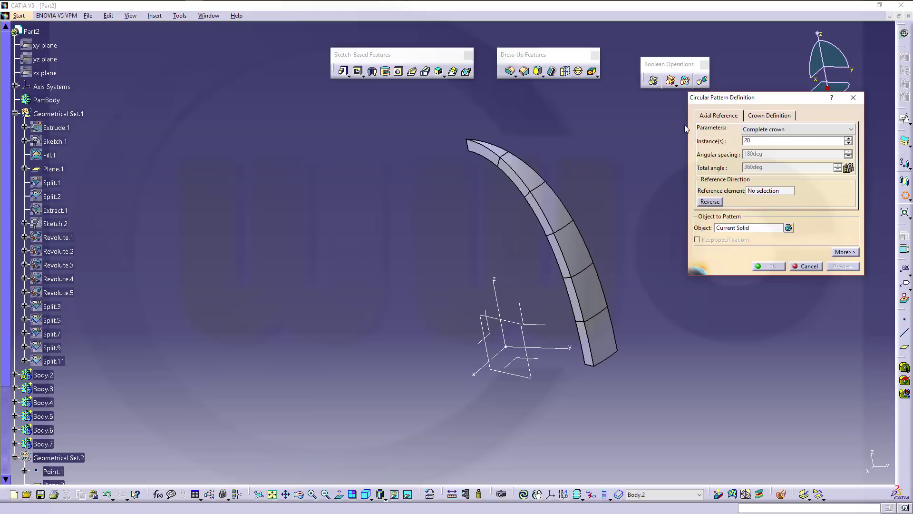
{"action": "type", "text": "20"}
{"action": "left_click", "coordinate": [763, 191]}
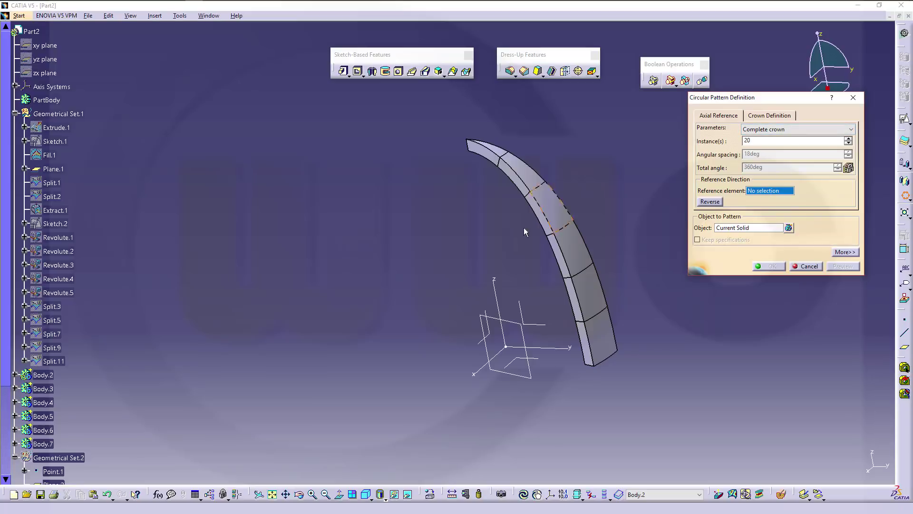
{"action": "left_click", "coordinate": [498, 275]}
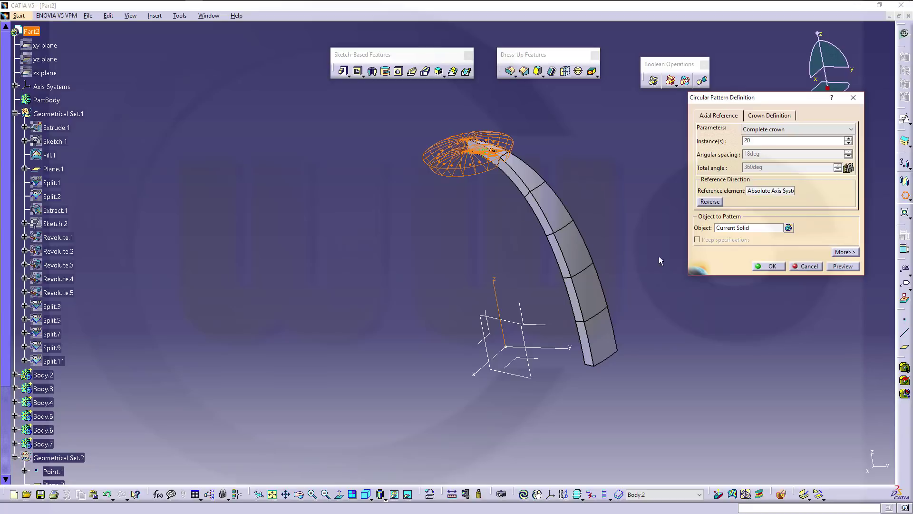
{"action": "left_click", "coordinate": [778, 269]}
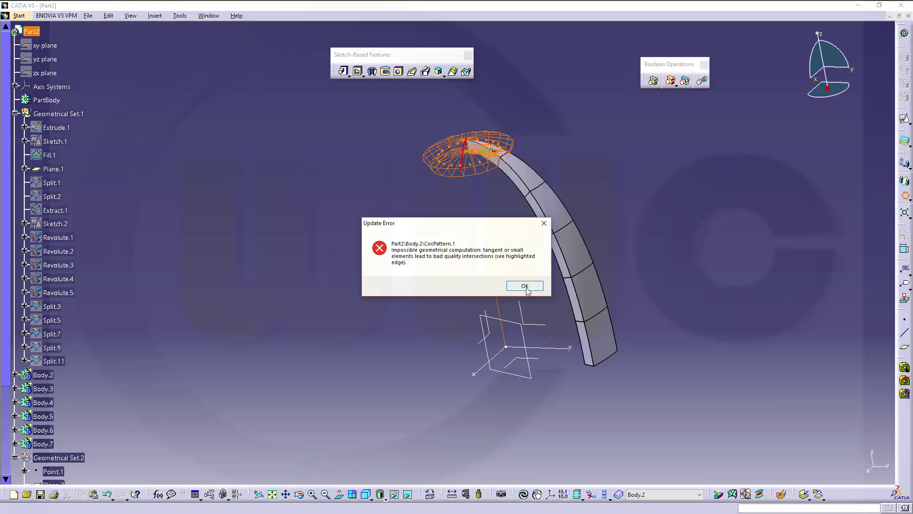
{"action": "left_click", "coordinate": [525, 286]}
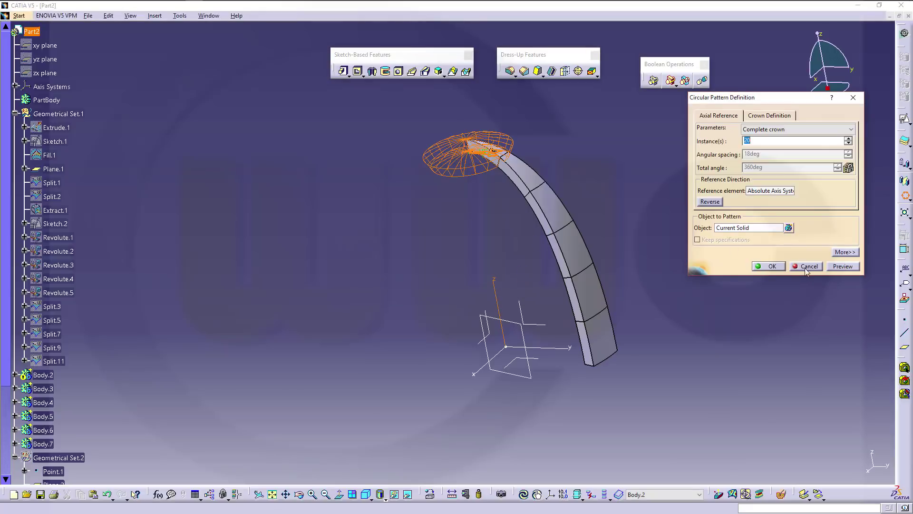
{"action": "left_click", "coordinate": [807, 267]}
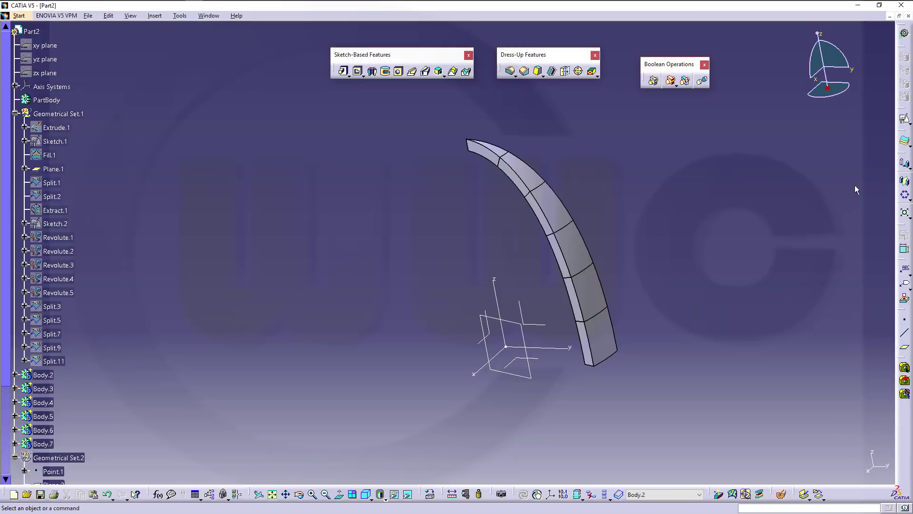
Create a circular pattern of the apex brick with 5 instances at 18deg angular spacing around the Z axis.
{"action": "left_click", "coordinate": [905, 197]}
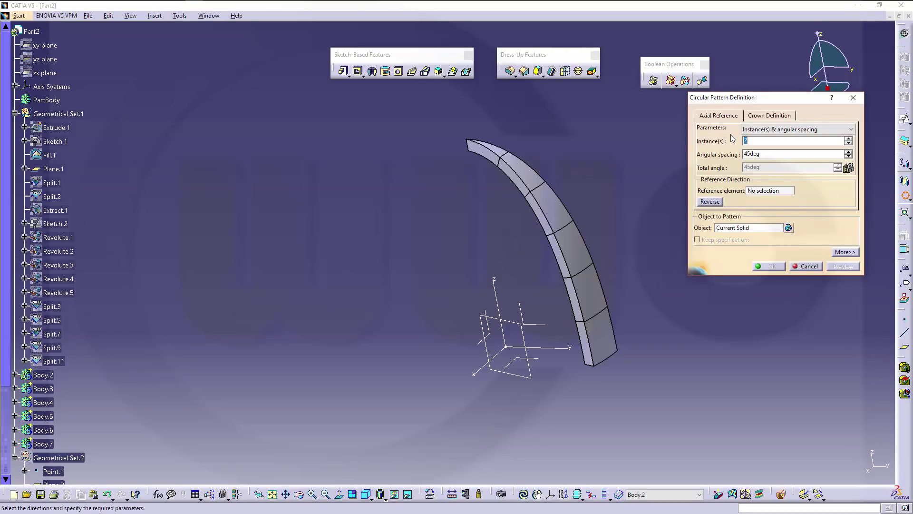
{"action": "type", "text": "5"}
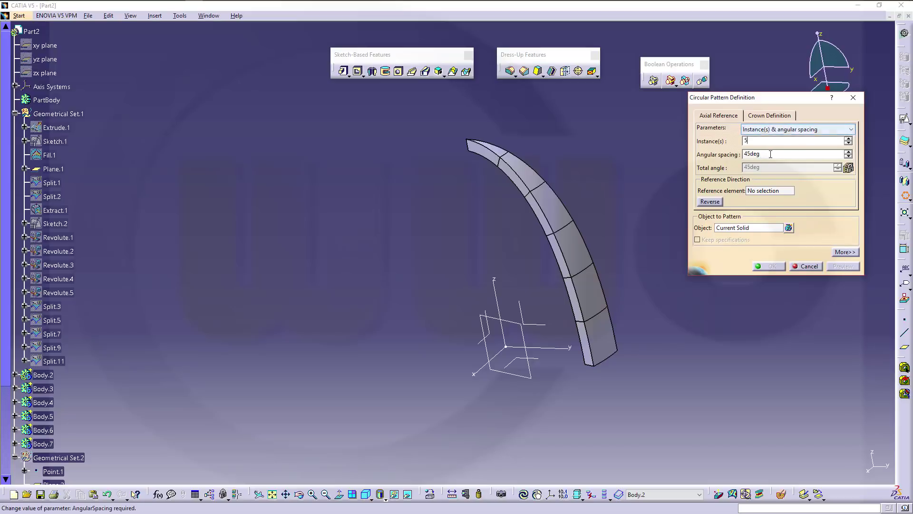
{"action": "key", "text": "Tab"}
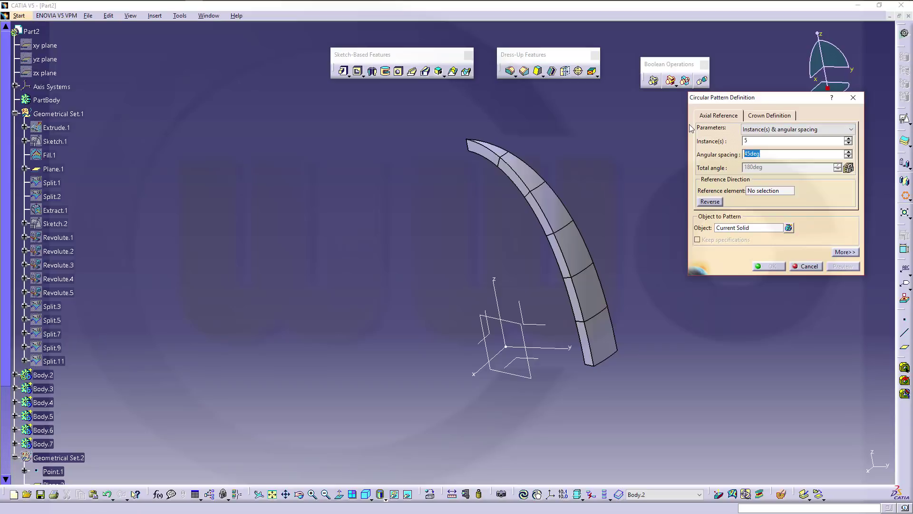
{"action": "type", "text": "18"}
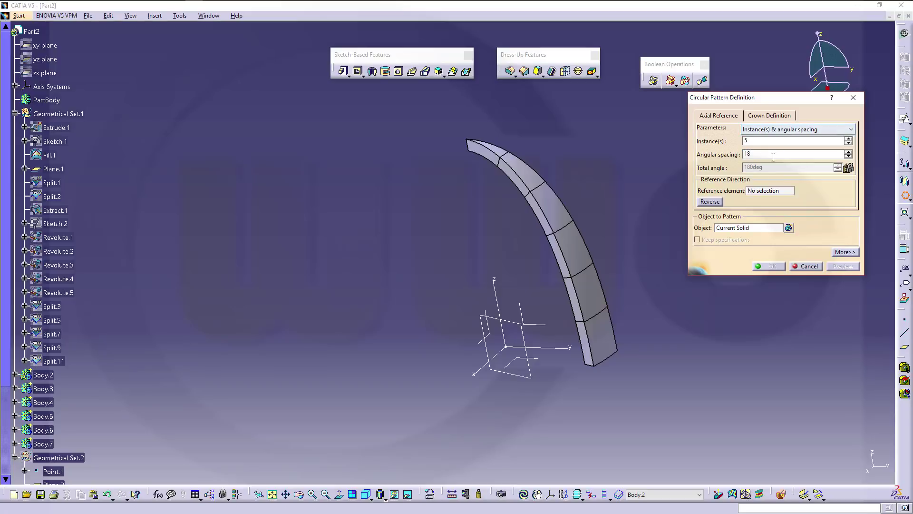
{"action": "left_click", "coordinate": [761, 191]}
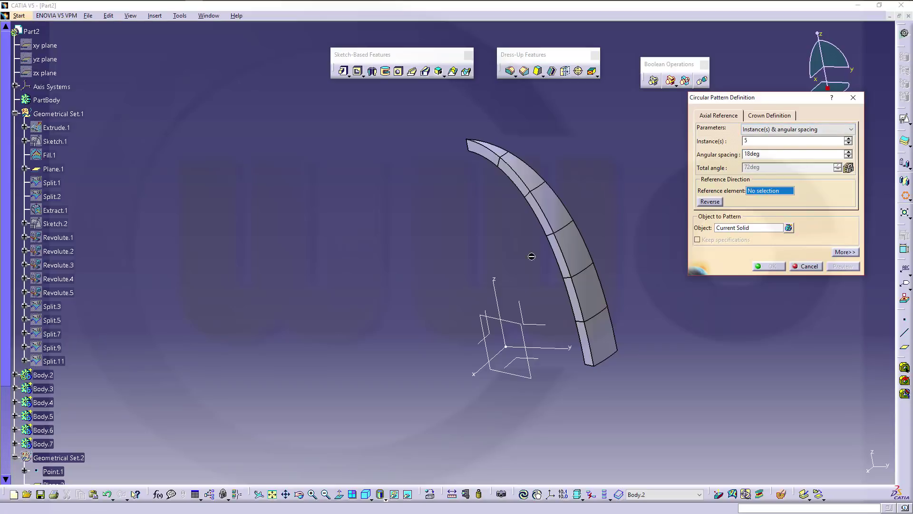
{"action": "left_click", "coordinate": [495, 281]}
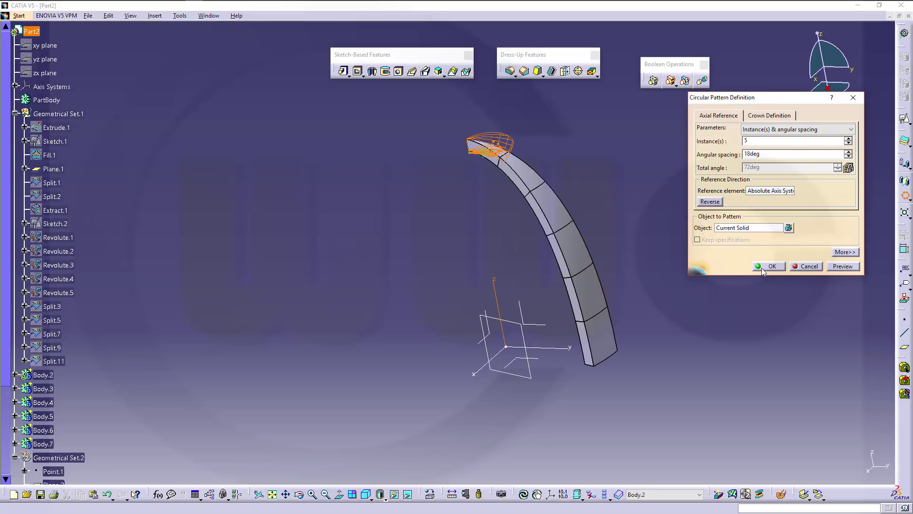
{"action": "left_click", "coordinate": [760, 264]}
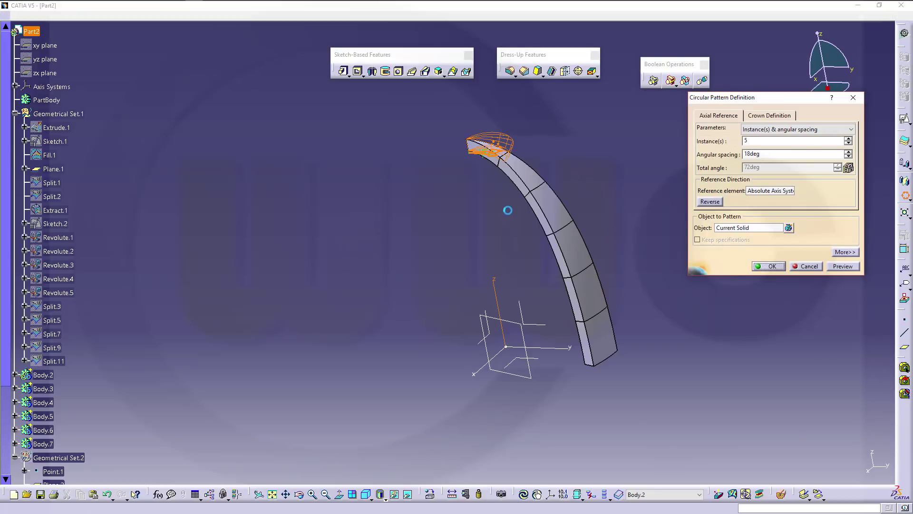
Pattern the current apex solid again as a complete crown of 4 instances around the Z axis.
{"action": "middle_click_drag", "start_coordinate": [505, 196], "coordinate": [513, 268]}
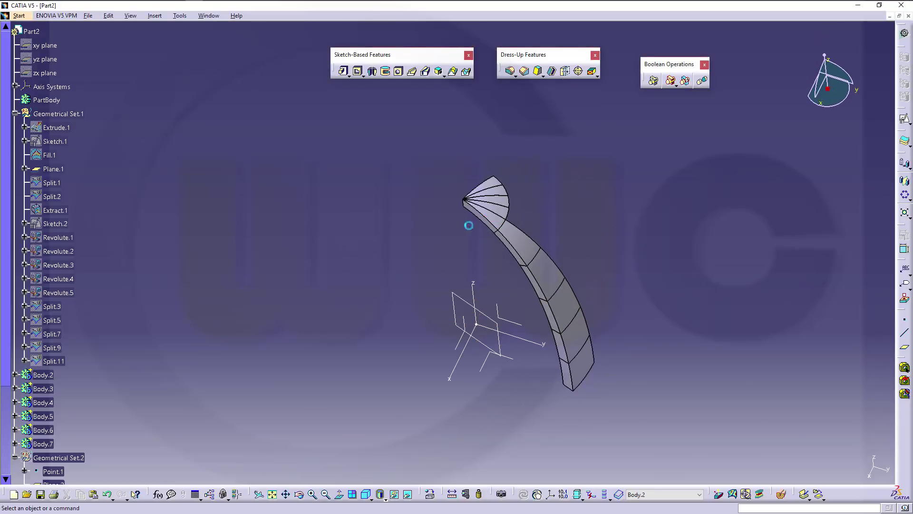
{"action": "middle_click_drag", "start_coordinate": [468, 226], "coordinate": [481, 201]}
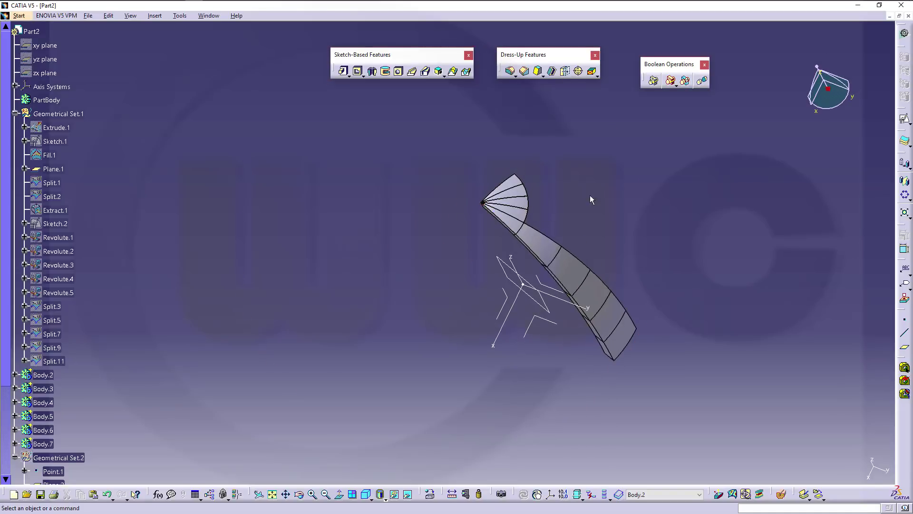
{"action": "left_click", "coordinate": [905, 197]}
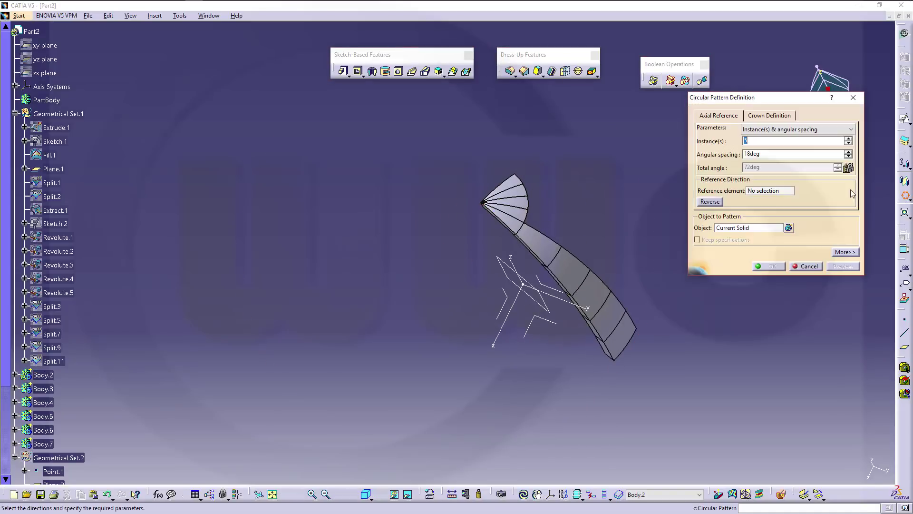
{"action": "left_click", "coordinate": [851, 130]}
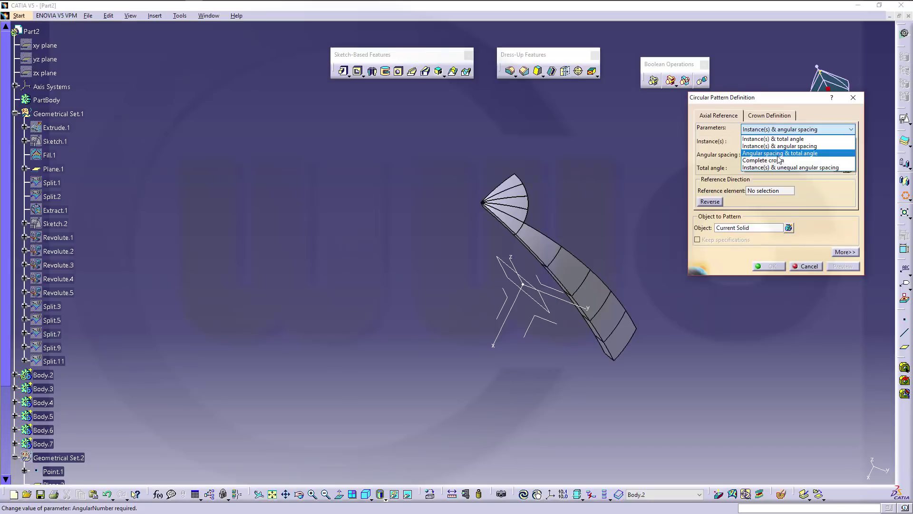
{"action": "left_click", "coordinate": [763, 151]}
{"action": "left_click_drag", "start_coordinate": [759, 142], "coordinate": [650, 102]}
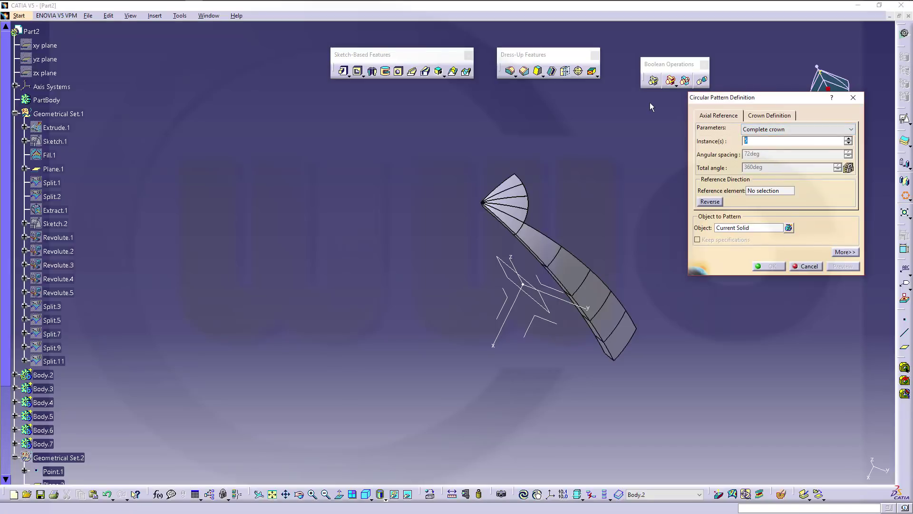
{"action": "key", "text": "BackSpace"}
{"action": "type", "text": "4"}
{"action": "left_click", "coordinate": [765, 191]}
{"action": "left_click", "coordinate": [513, 256]}
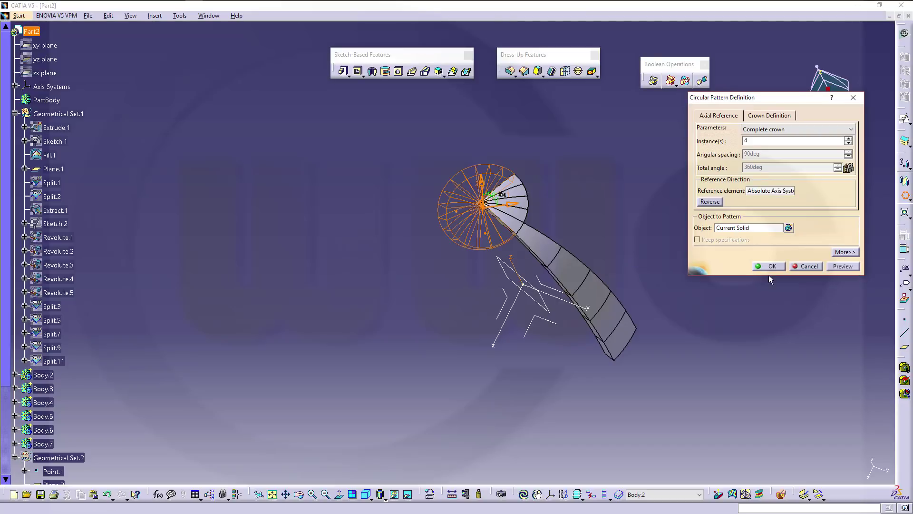
{"action": "left_click", "coordinate": [767, 267]}
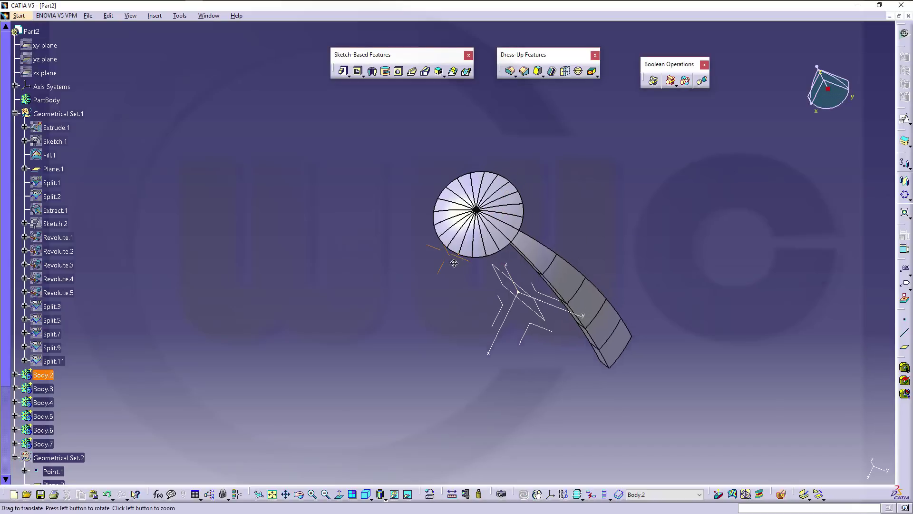
Make Body.3 the work object and pattern its brick as a complete crown of 20 instances around the Z axis.
{"action": "middle_click_drag", "start_coordinate": [455, 263], "coordinate": [605, 164]}
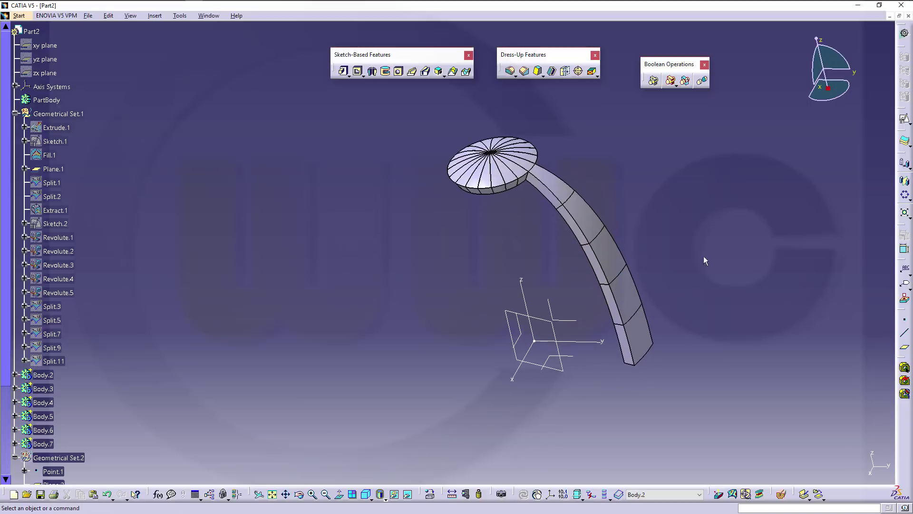
{"action": "left_click", "coordinate": [699, 495]}
{"action": "left_click", "coordinate": [671, 436]}
{"action": "left_click", "coordinate": [905, 195]}
{"action": "type", "text": "20"}
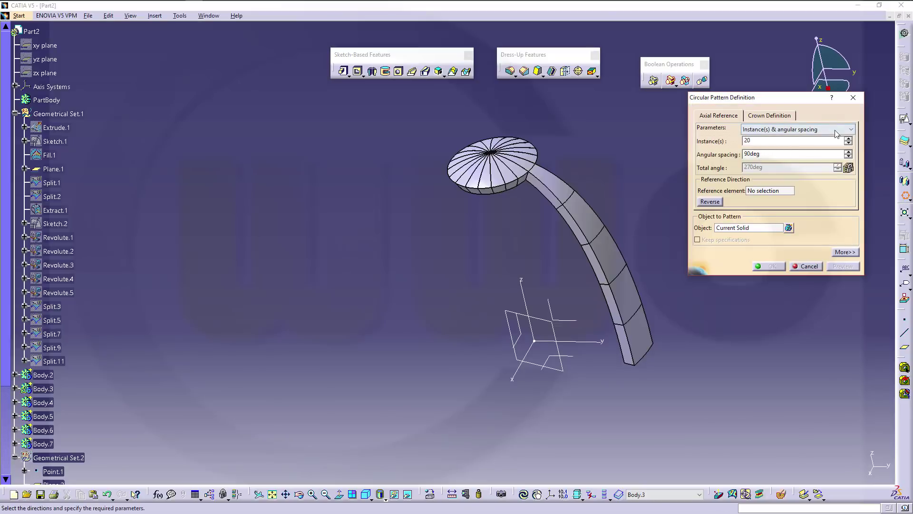
{"action": "left_click", "coordinate": [851, 129]}
{"action": "left_click", "coordinate": [778, 161]}
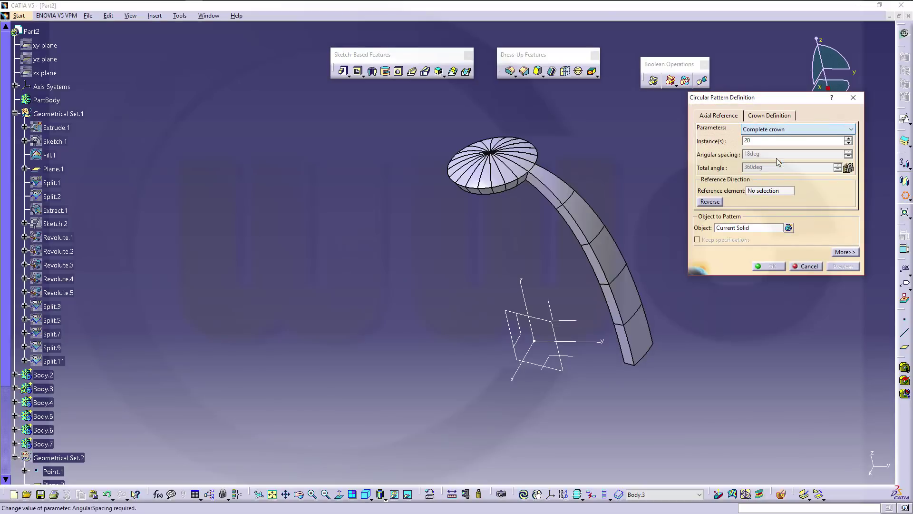
{"action": "left_click", "coordinate": [760, 195]}
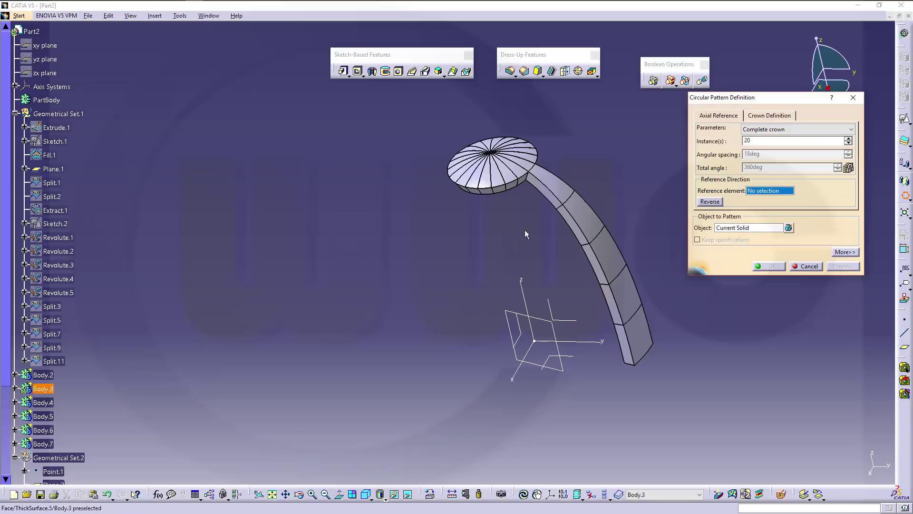
{"action": "left_click", "coordinate": [522, 286]}
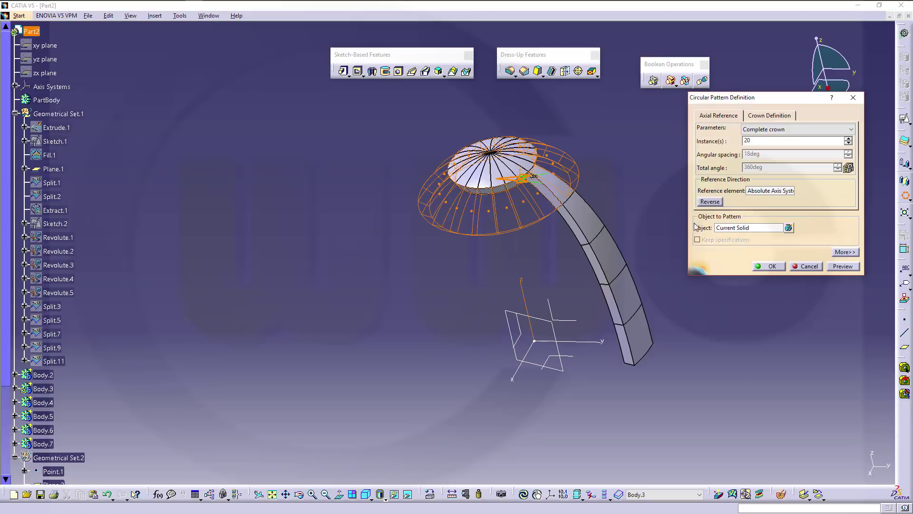
{"action": "left_click", "coordinate": [772, 266]}
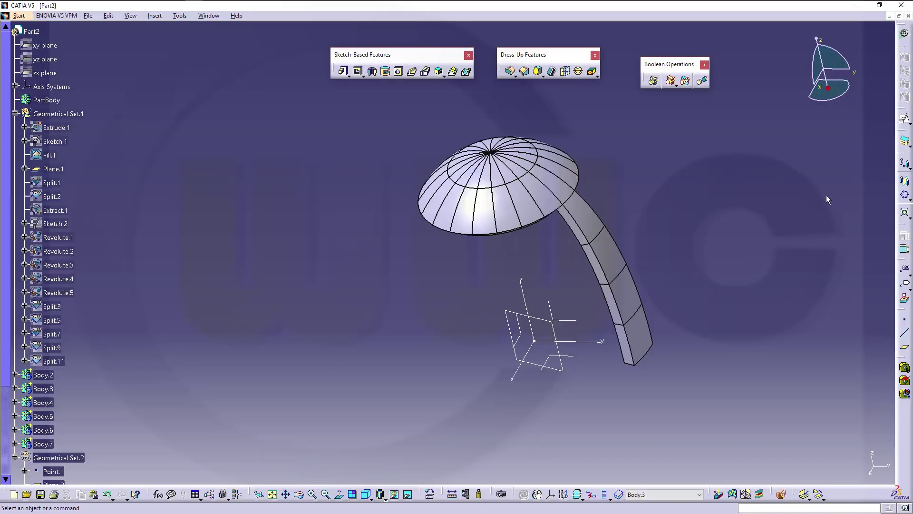
Make Body.4 the work object and pattern its brick as a complete crown of 20 instances around the Z axis.
{"action": "left_click", "coordinate": [700, 494]}
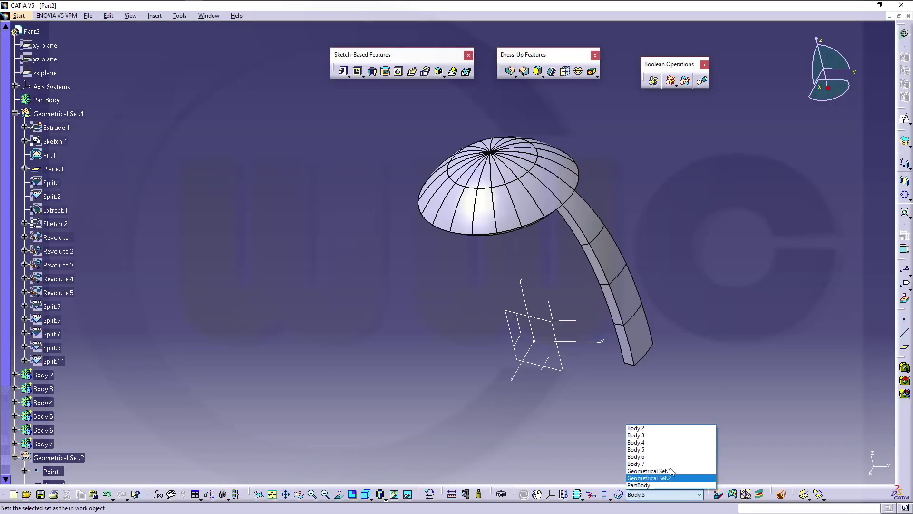
{"action": "left_click", "coordinate": [640, 443]}
{"action": "left_click", "coordinate": [905, 195]}
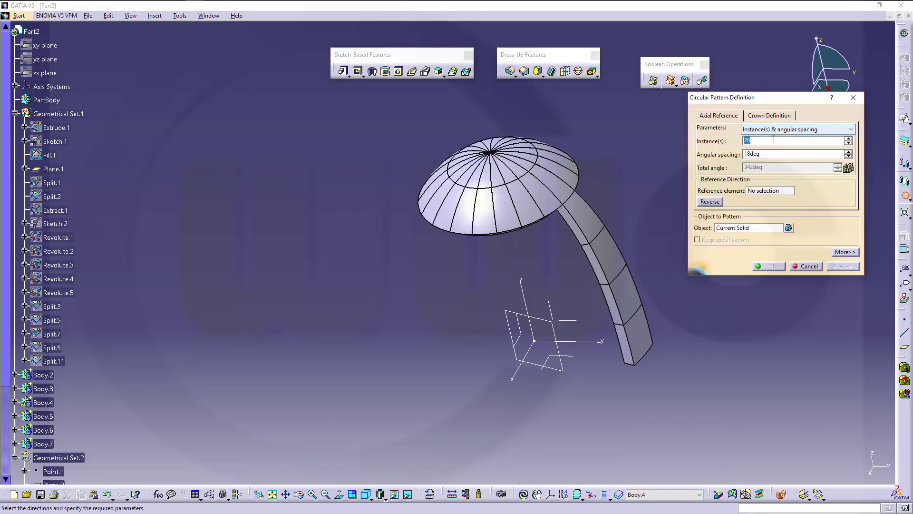
{"action": "left_click", "coordinate": [838, 135]}
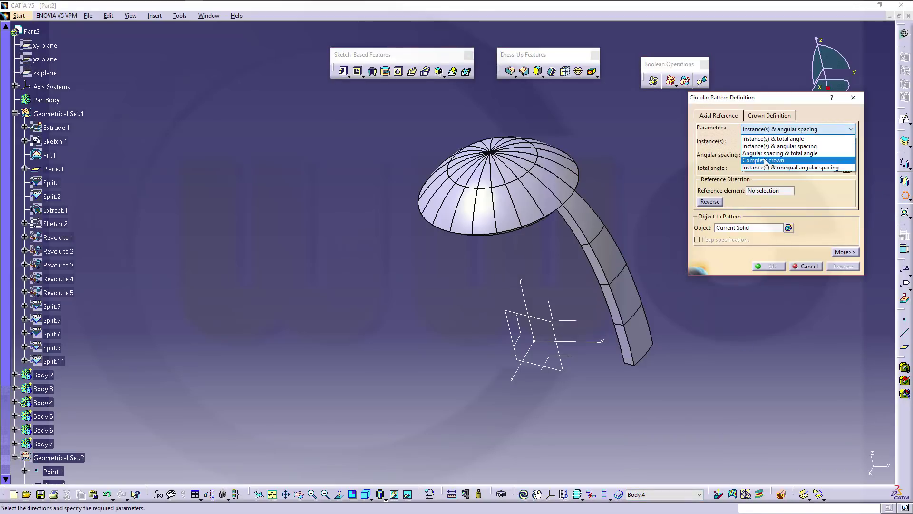
{"action": "left_click", "coordinate": [780, 160]}
{"action": "left_click", "coordinate": [525, 285]}
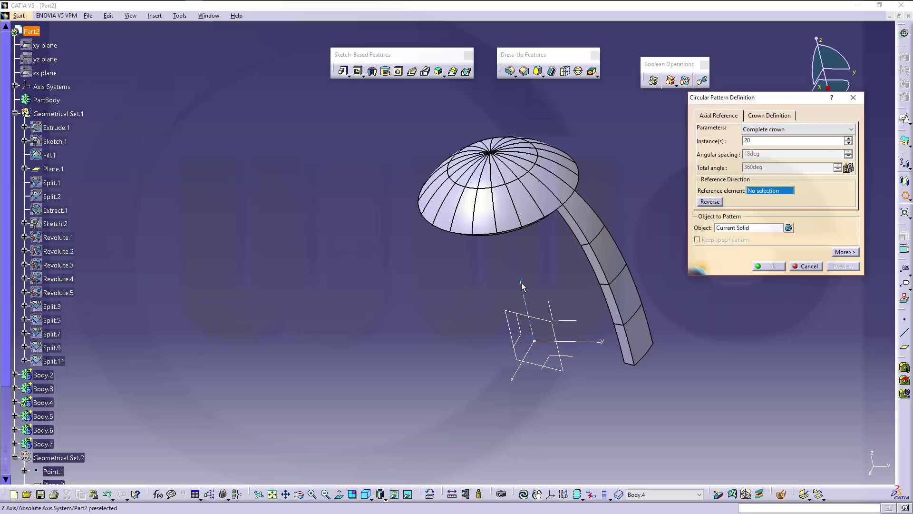
{"action": "left_click", "coordinate": [759, 268]}
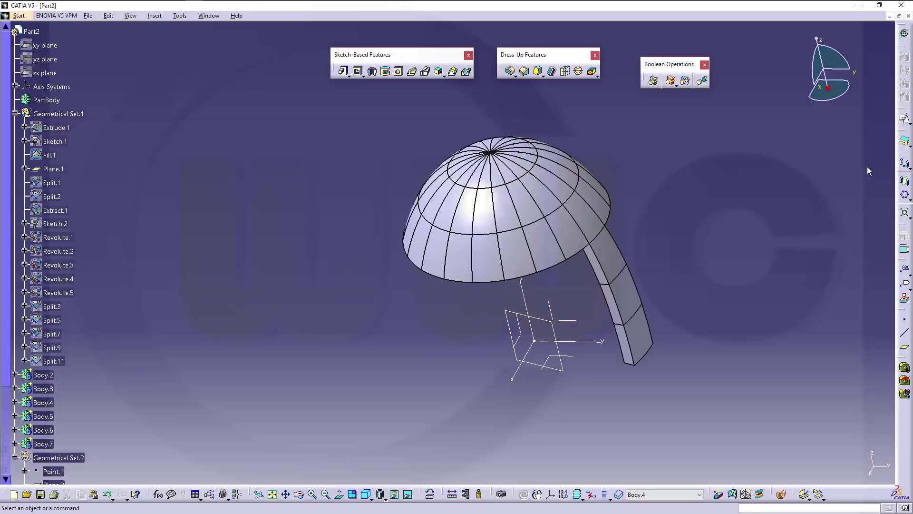
Make Body.5 the work object and pattern its brick as a complete crown of 20 instances around the Z axis.
{"action": "left_click", "coordinate": [702, 495]}
{"action": "left_click", "coordinate": [646, 450]}
{"action": "left_click", "coordinate": [905, 195]}
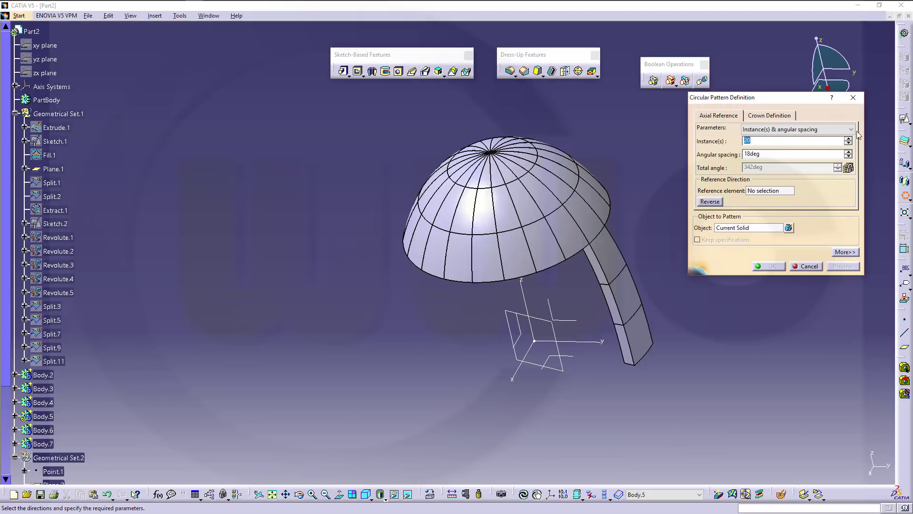
{"action": "left_click", "coordinate": [849, 129]}
{"action": "left_click", "coordinate": [779, 164]}
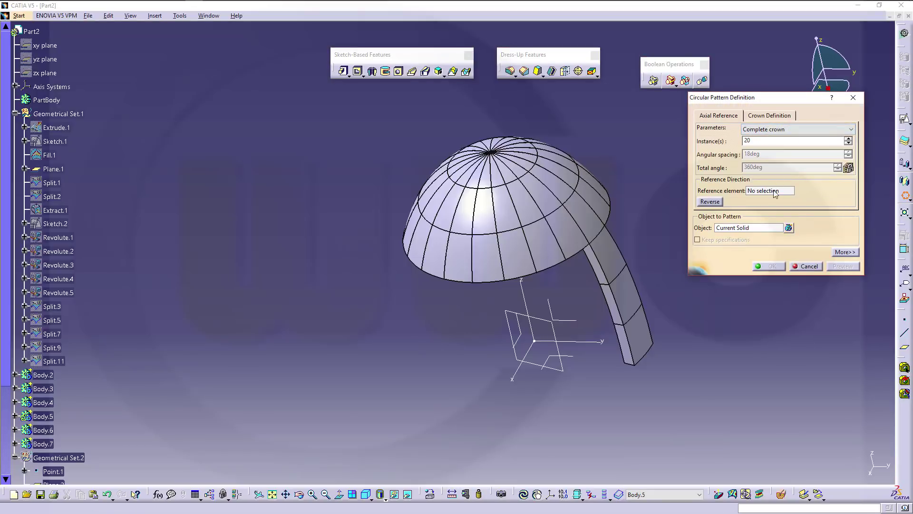
{"action": "left_click", "coordinate": [775, 191]}
{"action": "left_click", "coordinate": [523, 288]}
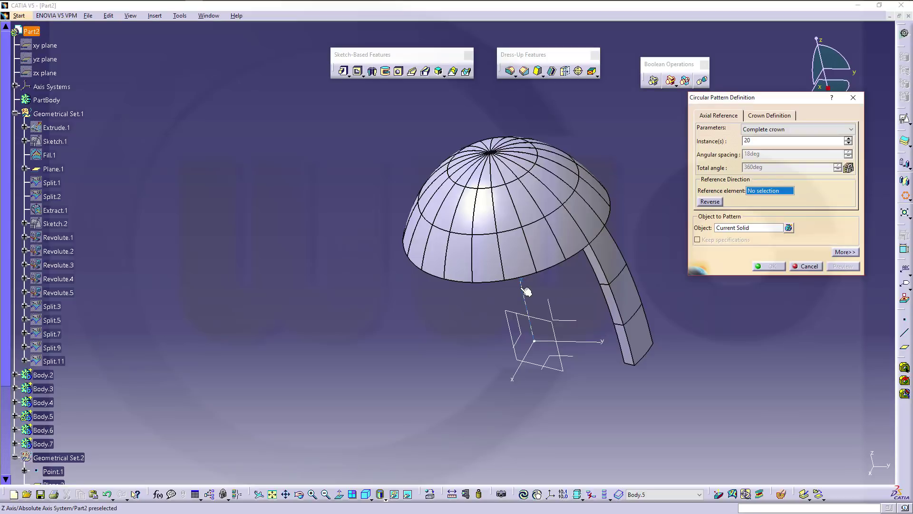
{"action": "left_click", "coordinate": [766, 267]}
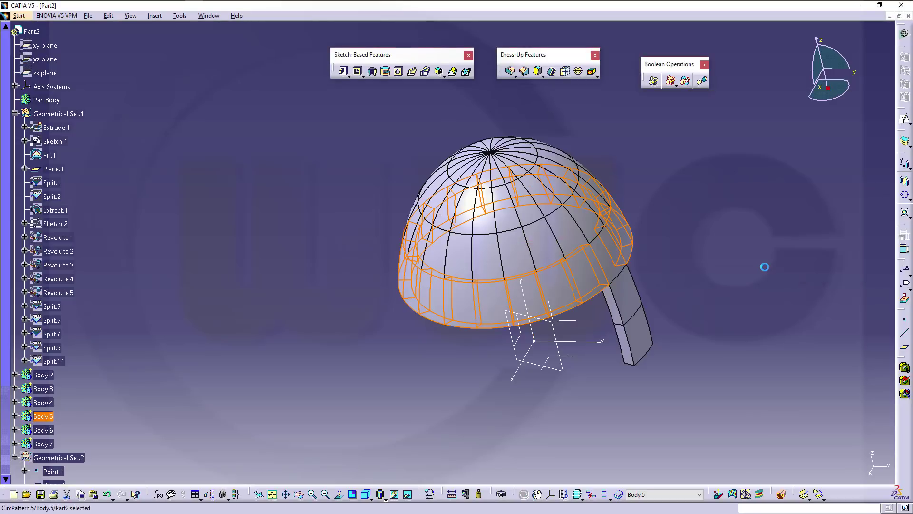
Make Body.6 the work object and pattern its brick as a complete crown of 20 instances around the Z axis.
{"action": "left_click", "coordinate": [699, 495]}
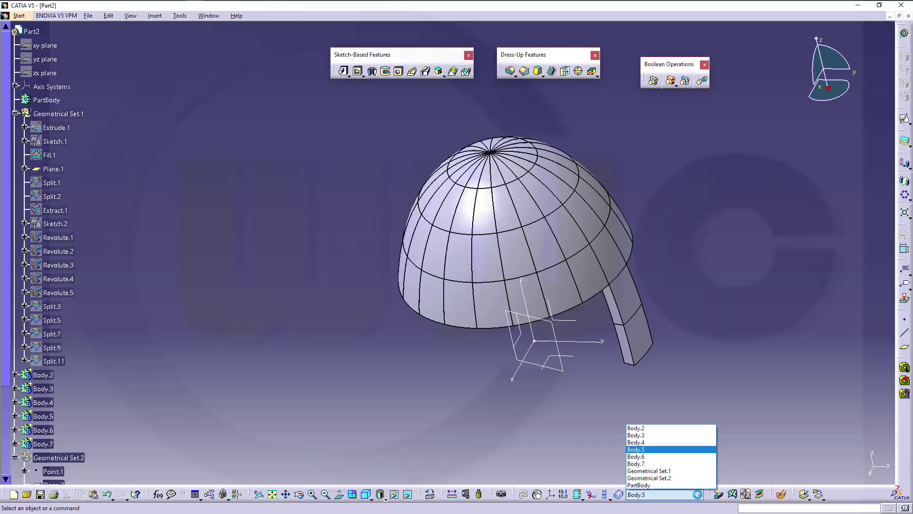
{"action": "left_click", "coordinate": [666, 458]}
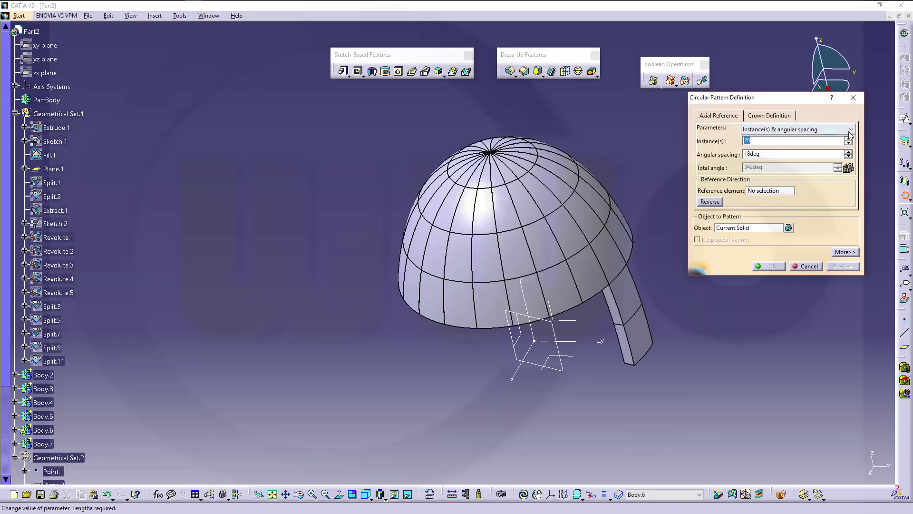
{"action": "left_click", "coordinate": [808, 129]}
{"action": "left_click", "coordinate": [808, 160]}
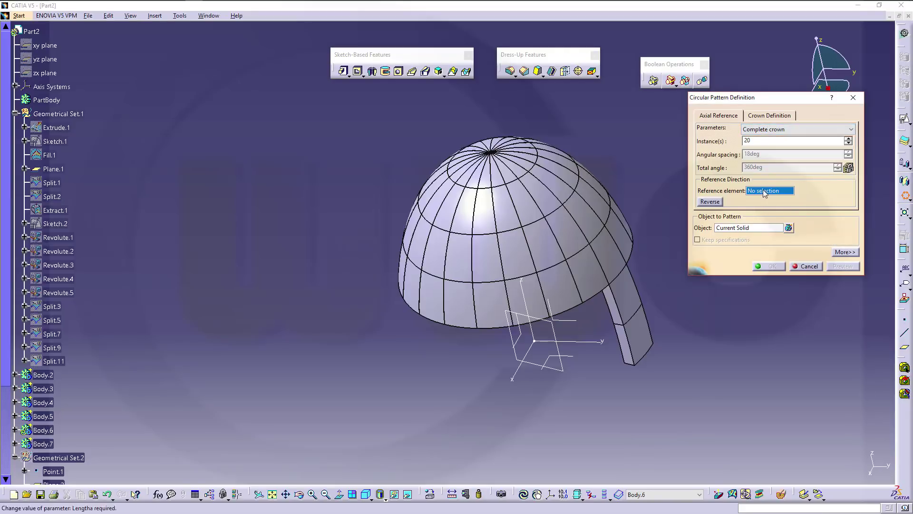
{"action": "left_click", "coordinate": [527, 305]}
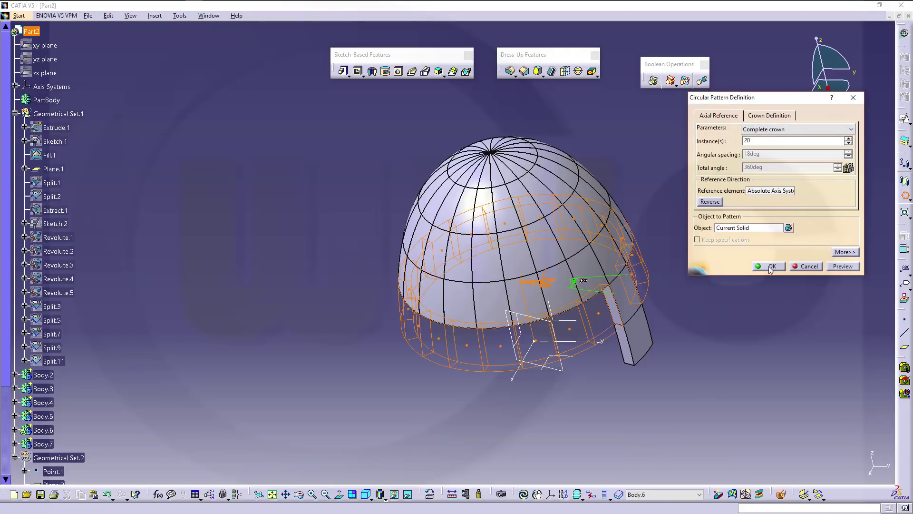
{"action": "left_click", "coordinate": [770, 267]}
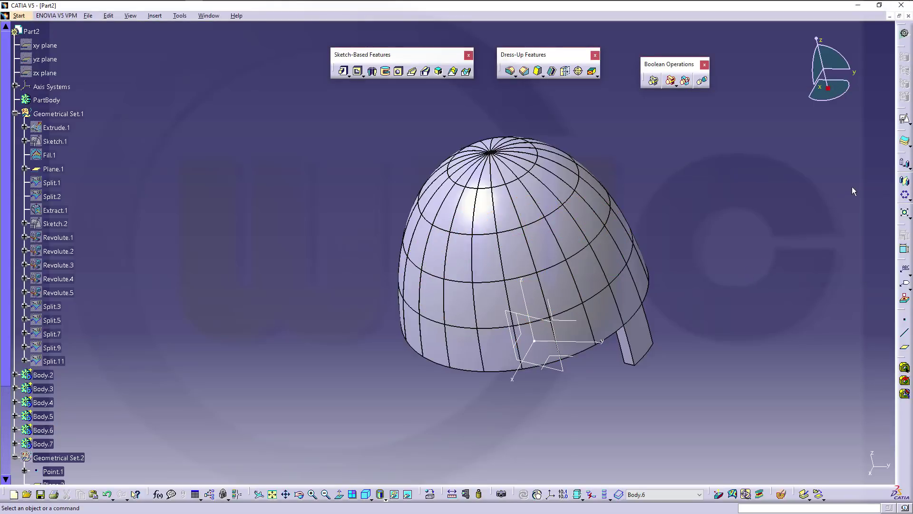
Make Body.7 the work object and pattern its brick as a complete crown of 20 instances around the Z axis.
{"action": "left_click", "coordinate": [699, 495]}
{"action": "left_click", "coordinate": [656, 471]}
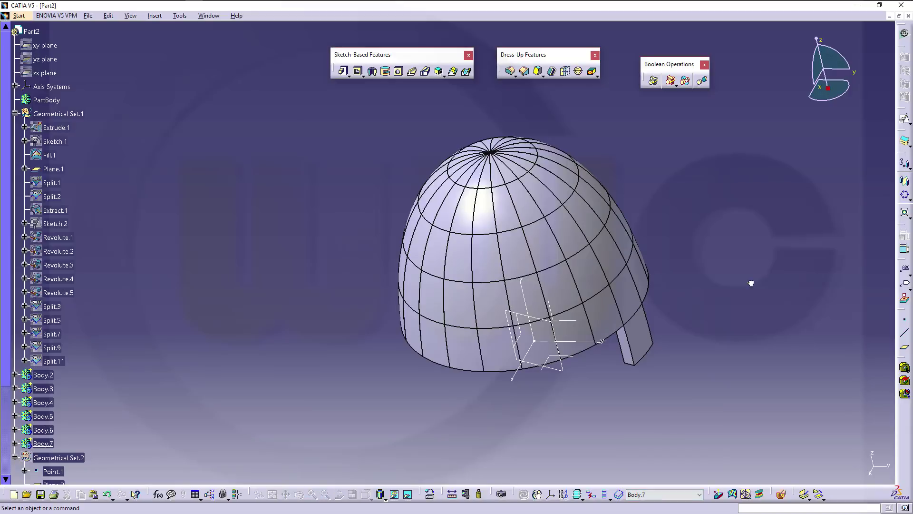
{"action": "left_click", "coordinate": [905, 195]}
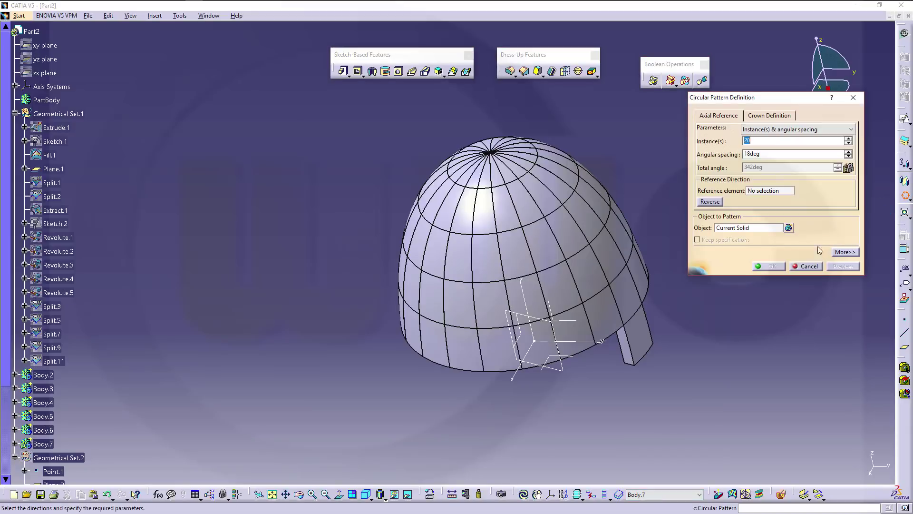
{"action": "left_click", "coordinate": [769, 191]}
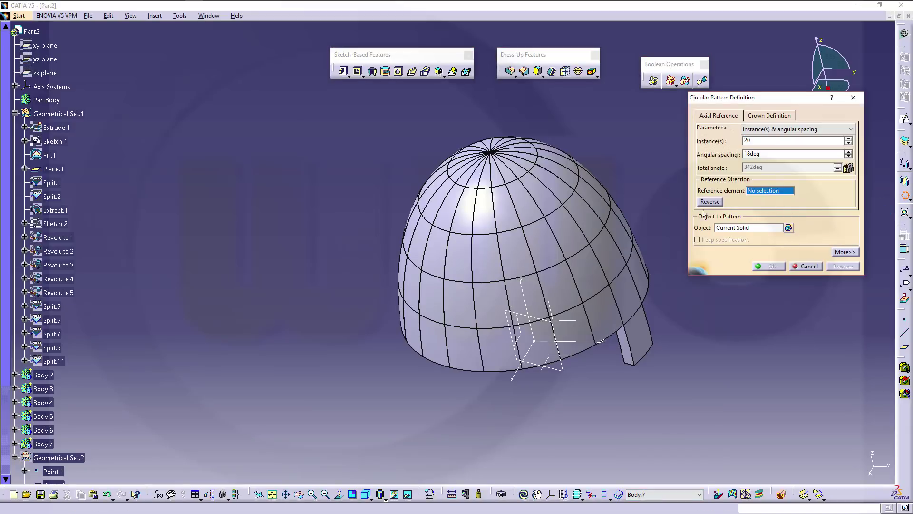
{"action": "left_click", "coordinate": [525, 294]}
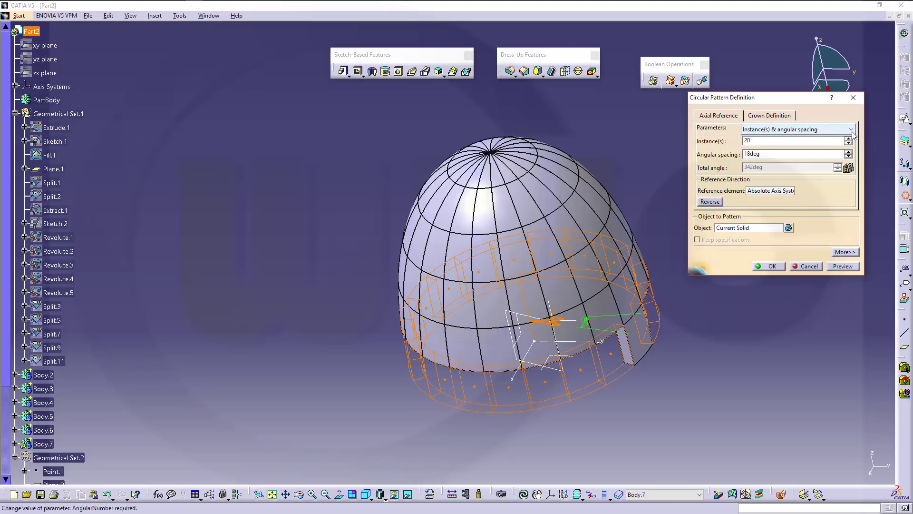
{"action": "left_click", "coordinate": [773, 130]}
{"action": "left_click", "coordinate": [771, 161]}
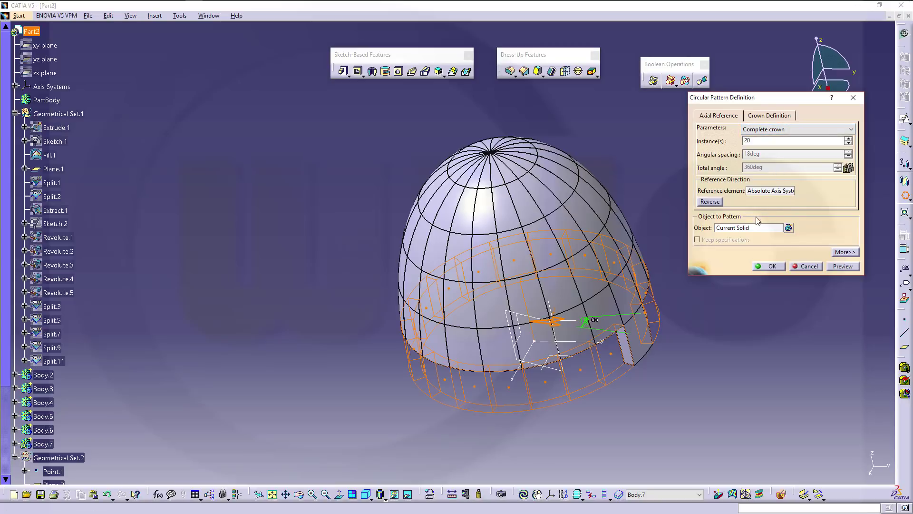
{"action": "left_click", "coordinate": [769, 266]}
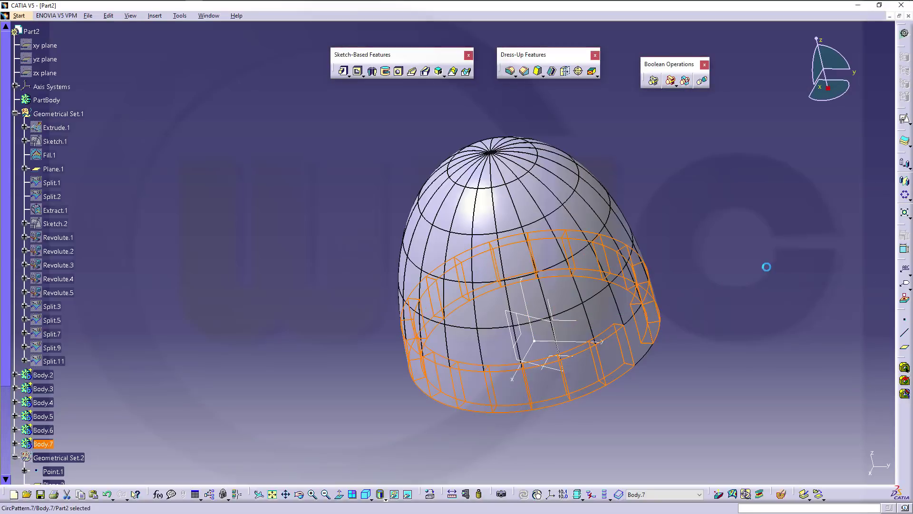
{"action": "middle_click_drag", "start_coordinate": [593, 228], "coordinate": [662, 281]}
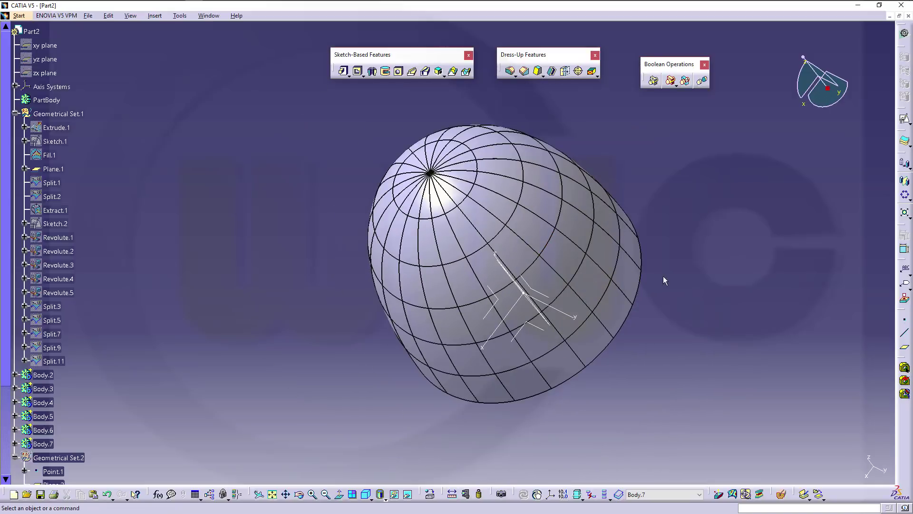